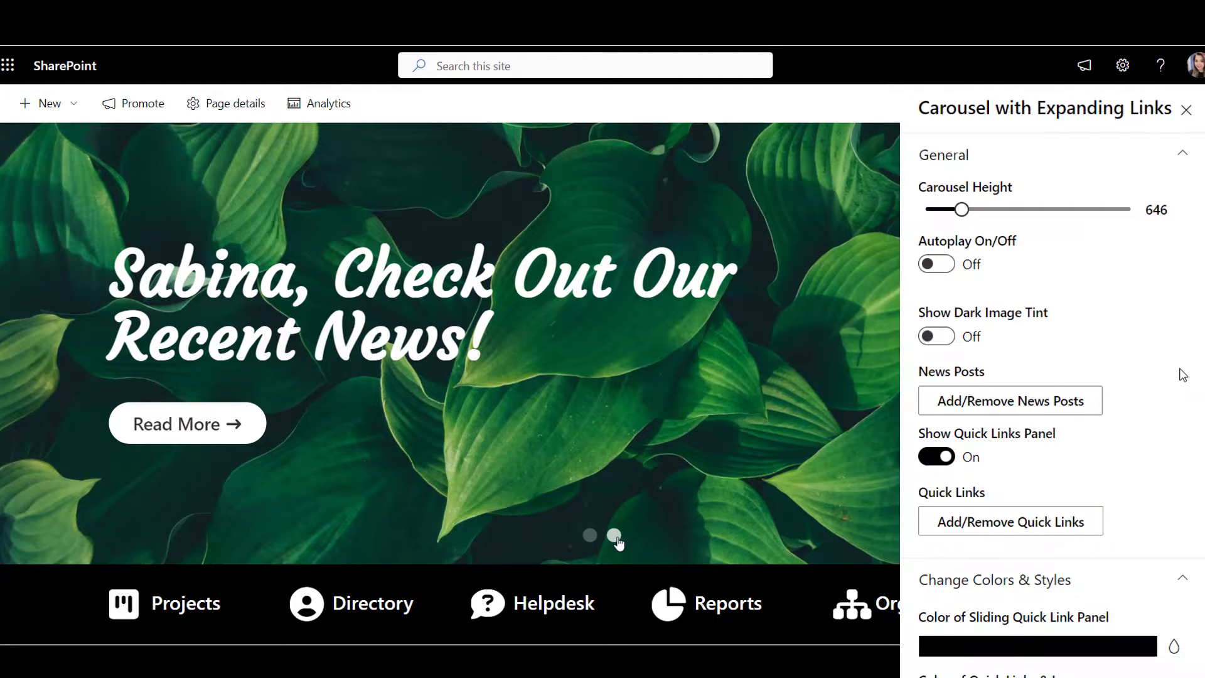
# Step: Close the carousel settings and switch the carousel to the starry-sky slide
pyautogui.scroll(-3, 1183, 375)
pyautogui.scroll(-5, 1182, 375)
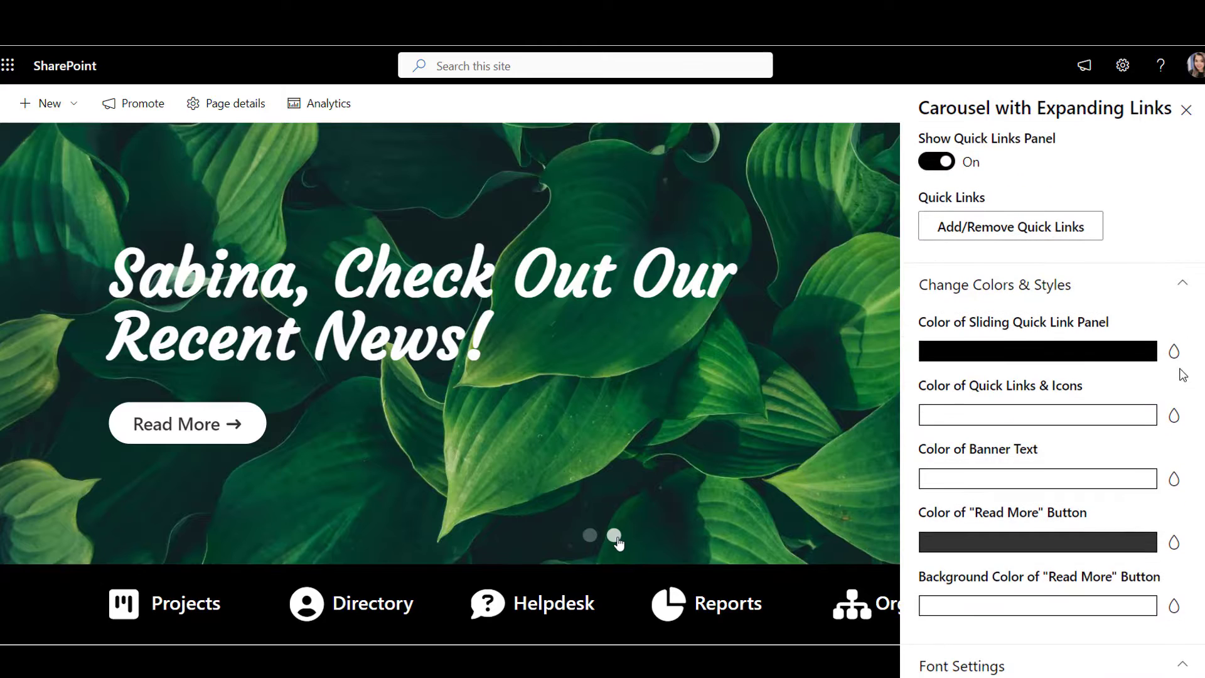
pyautogui.scroll(-1, 1182, 374)
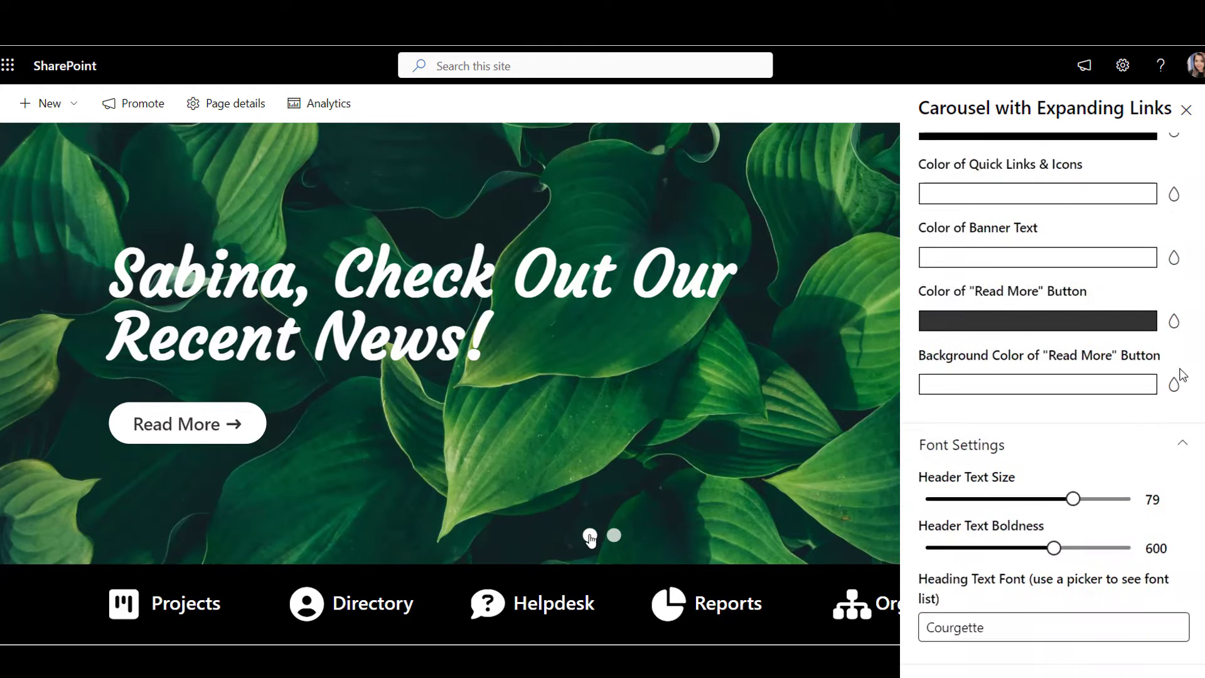
pyautogui.press('Escape')
pyautogui.click(590, 535)
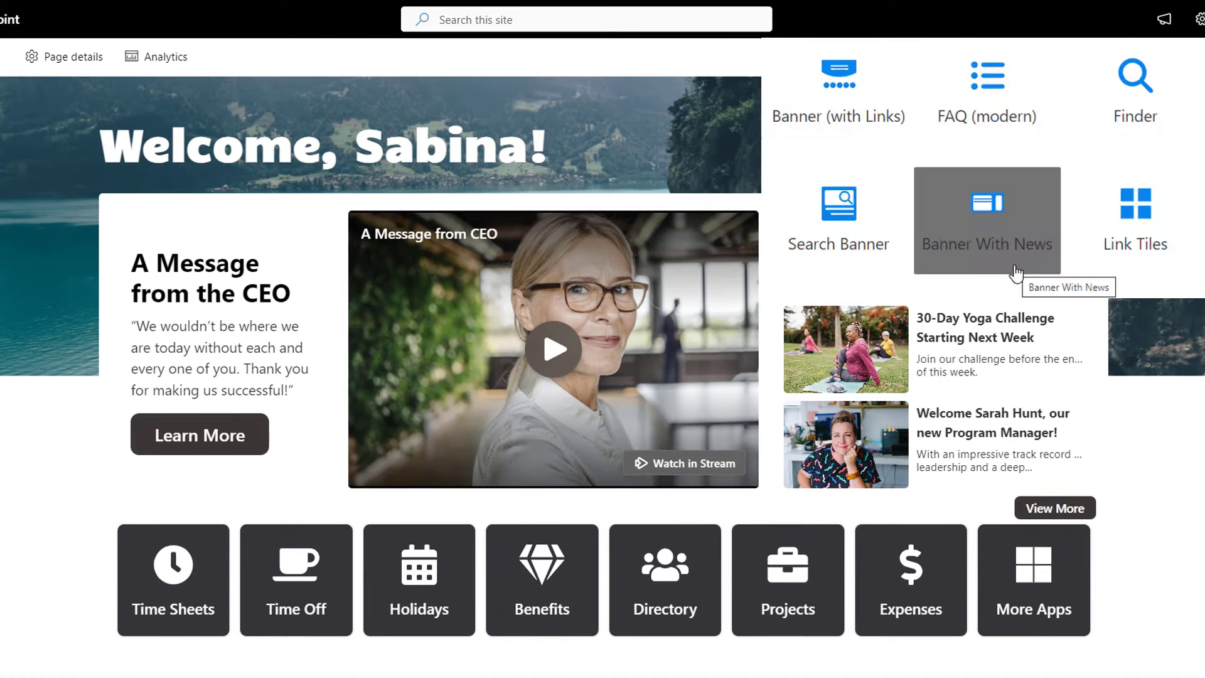
# Step: Add the Banner With News web part and filter the forms search by the Templates category
pyautogui.click(1016, 271)
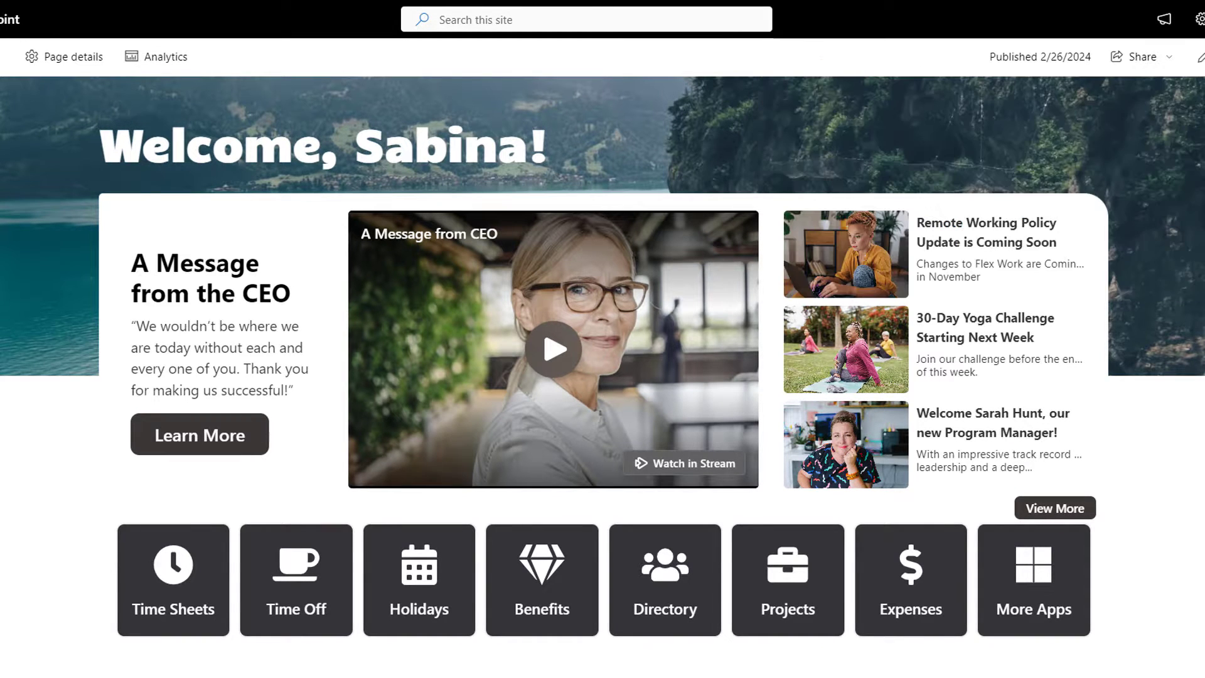
pyautogui.scroll(-2, 1060, 364)
pyautogui.scroll(-4, 1060, 364)
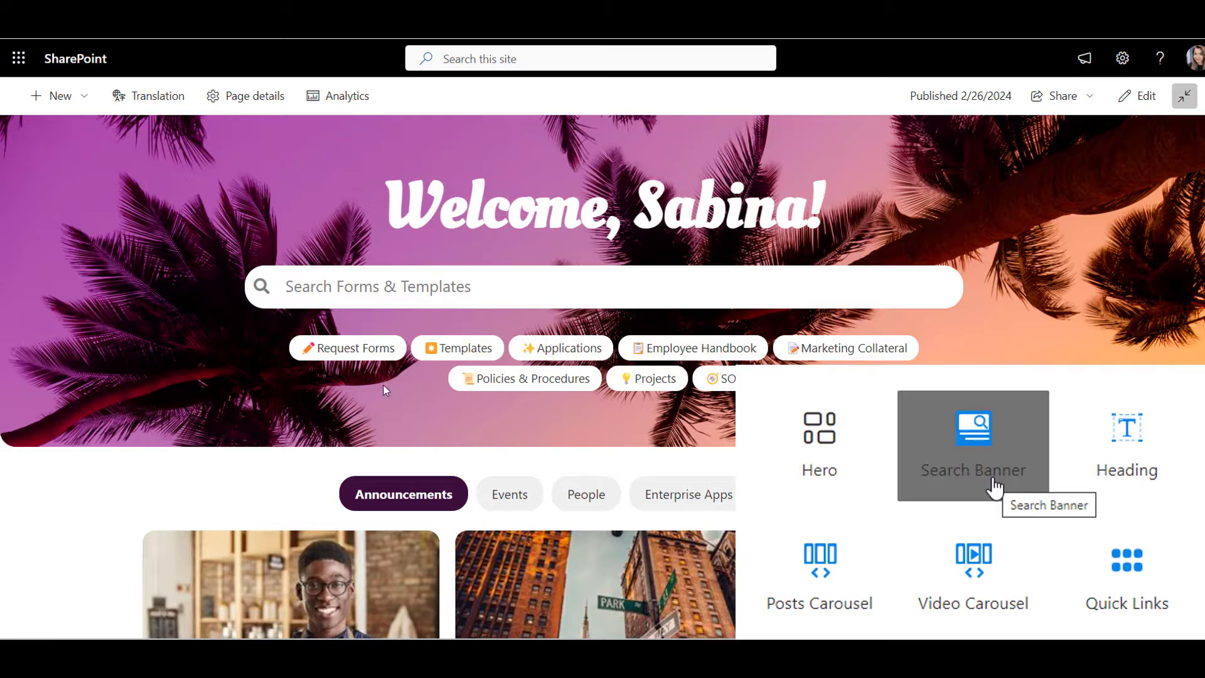
pyautogui.click(425, 352)
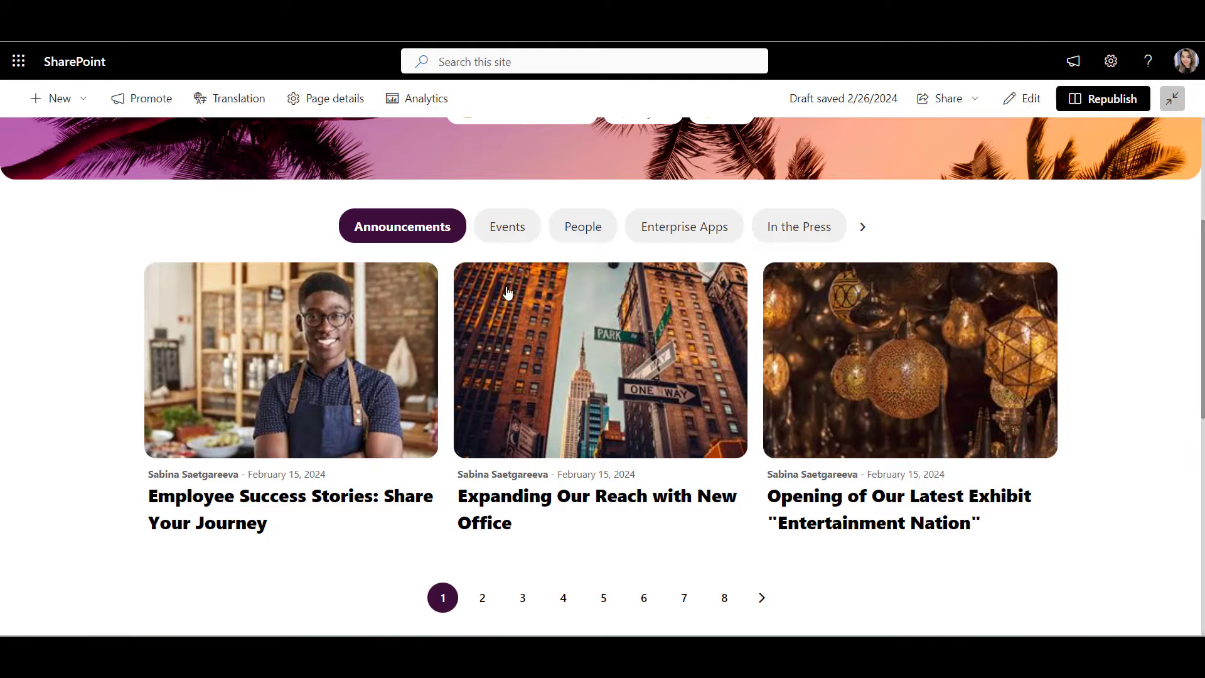
# Step: Browse the Events, People and Enterprise Apps news tabs, then reduce the shown categories to 4
pyautogui.click(515, 242)
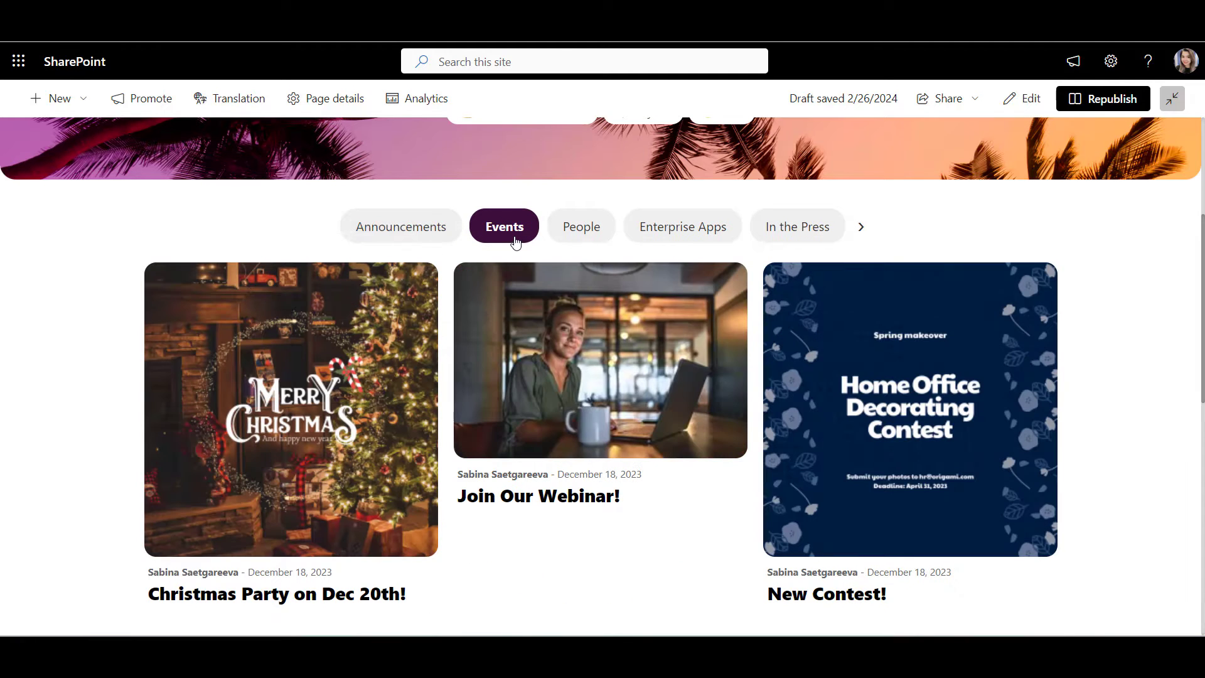
pyautogui.click(583, 239)
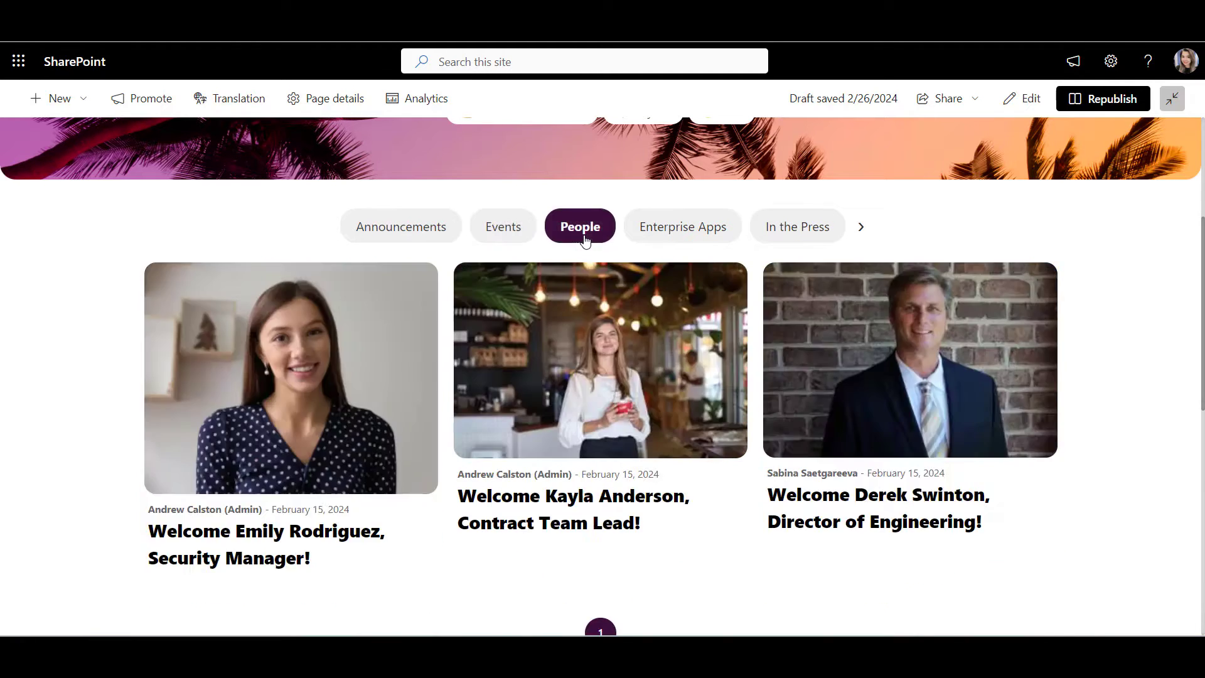
pyautogui.click(697, 239)
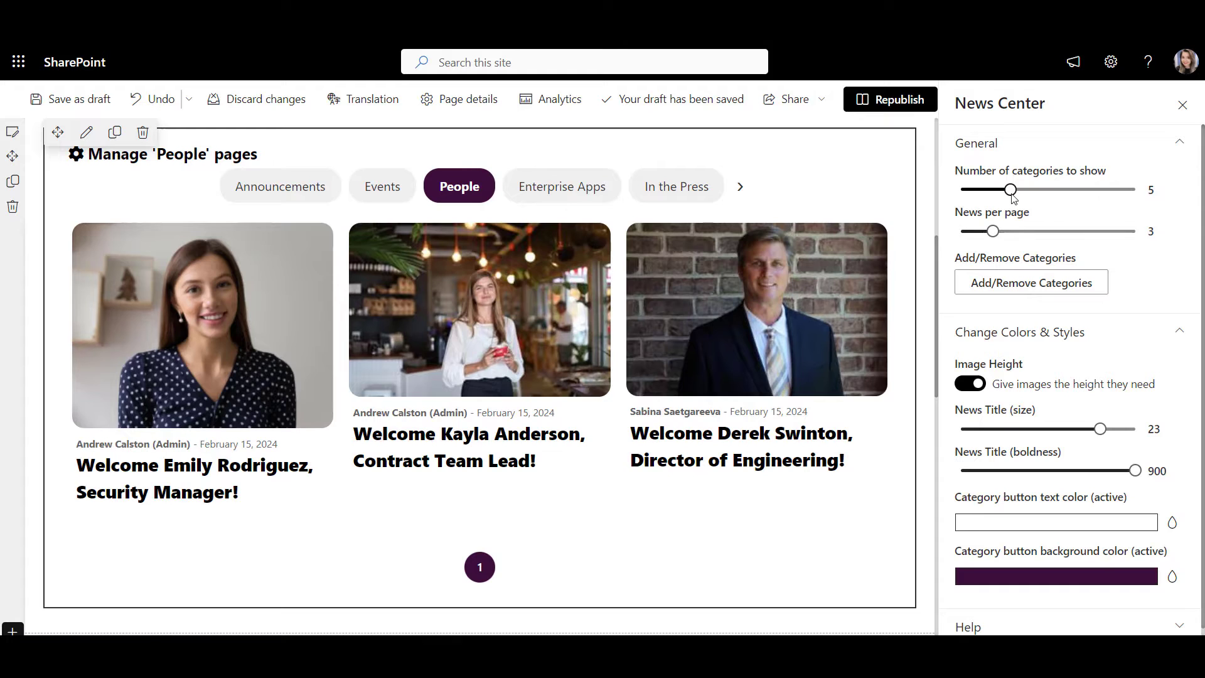
pyautogui.moveTo(1010, 189)
pyautogui.mouseDown()
pyautogui.moveTo(985, 189)
pyautogui.moveTo(1013, 200)
pyautogui.mouseUp()
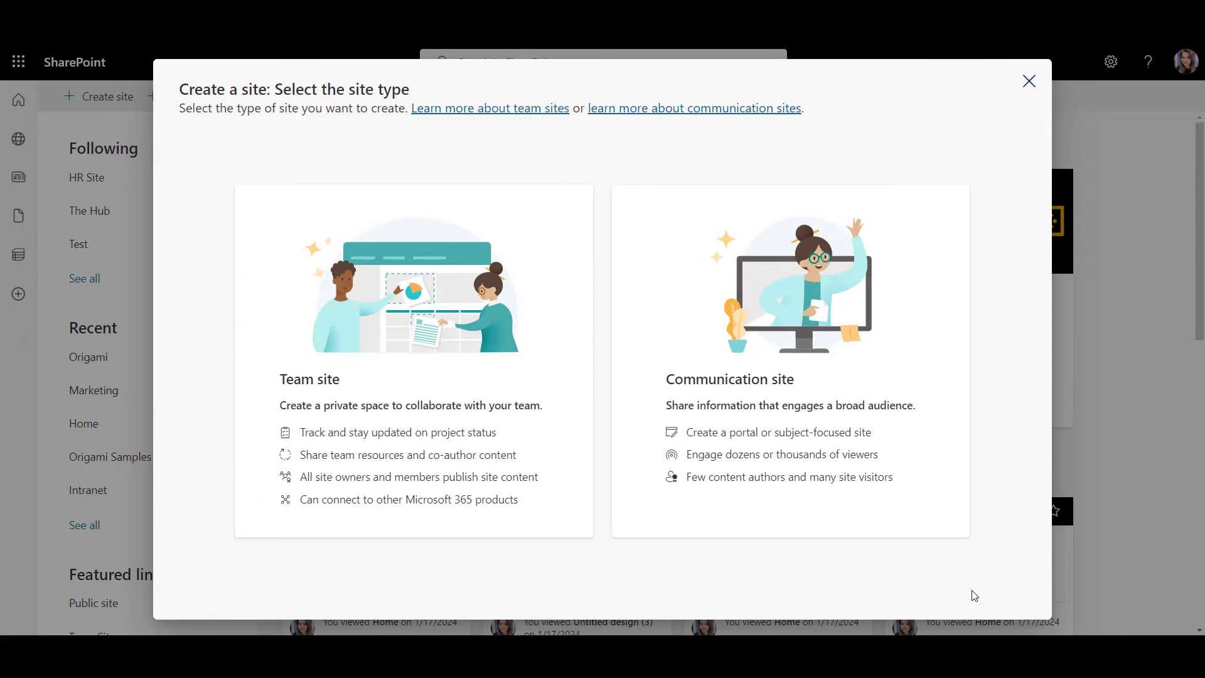
# Step: Choose Communication site as the type of the new site
pyautogui.click(933, 521)
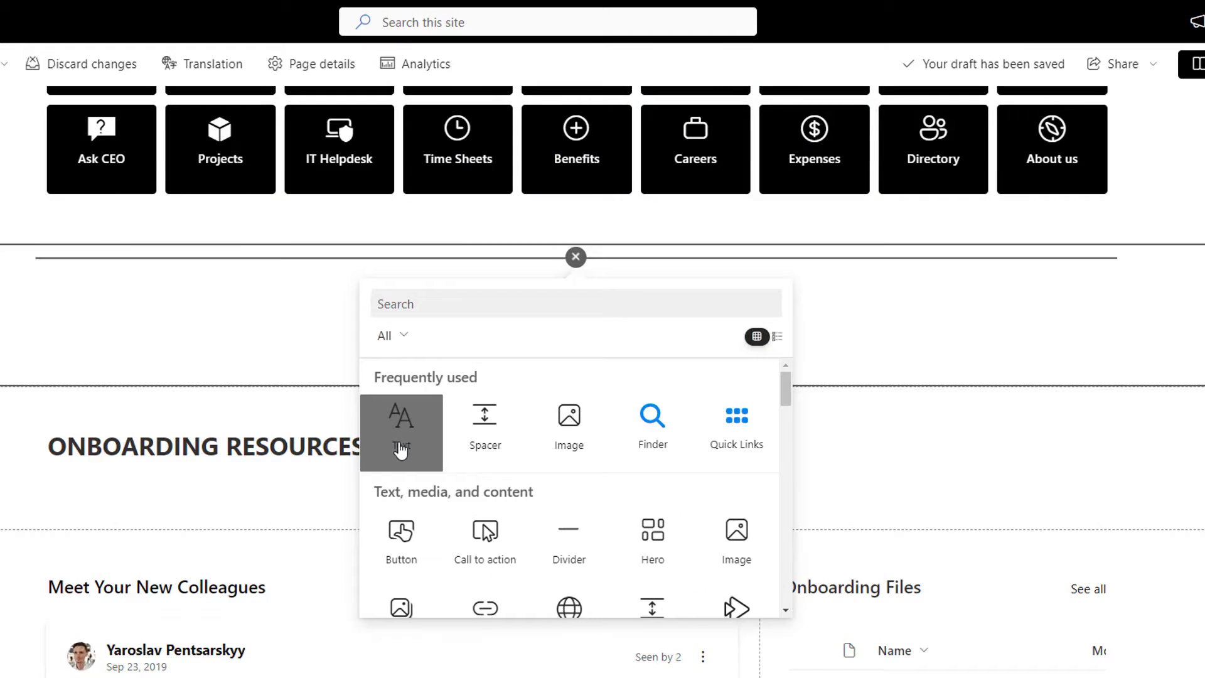
# Step: Add a Text block and a Heading web part below the quick links, checking their style and font lists
pyautogui.click(400, 439)
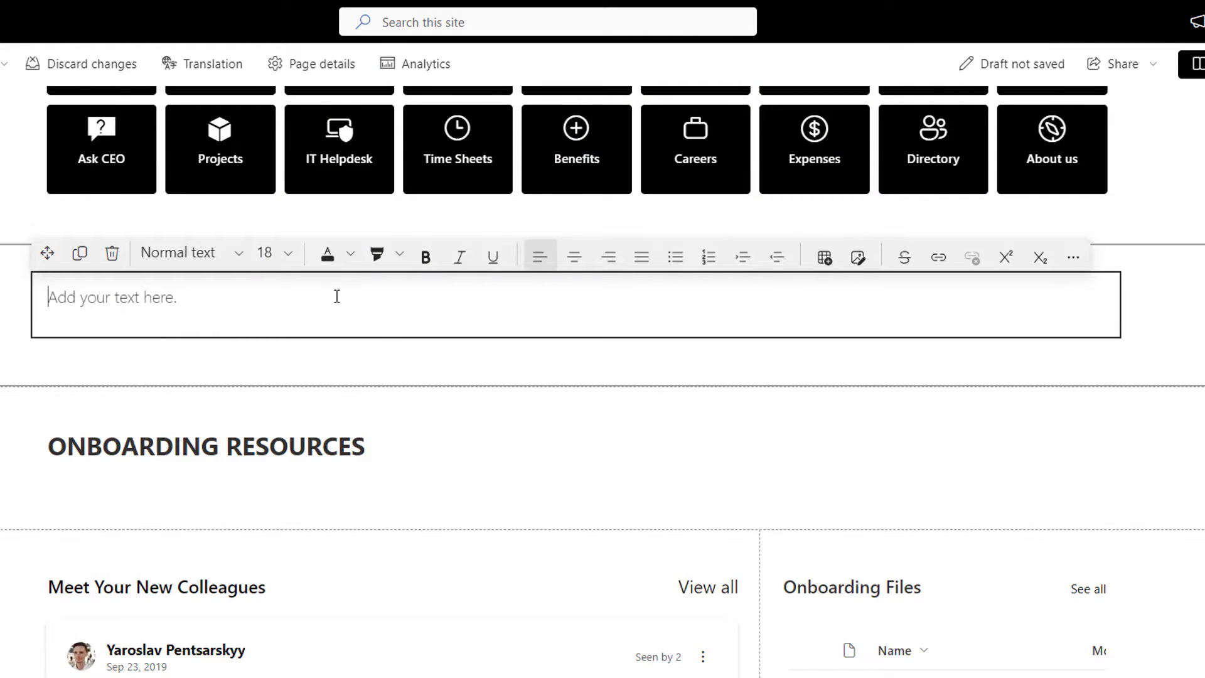
pyautogui.click(228, 258)
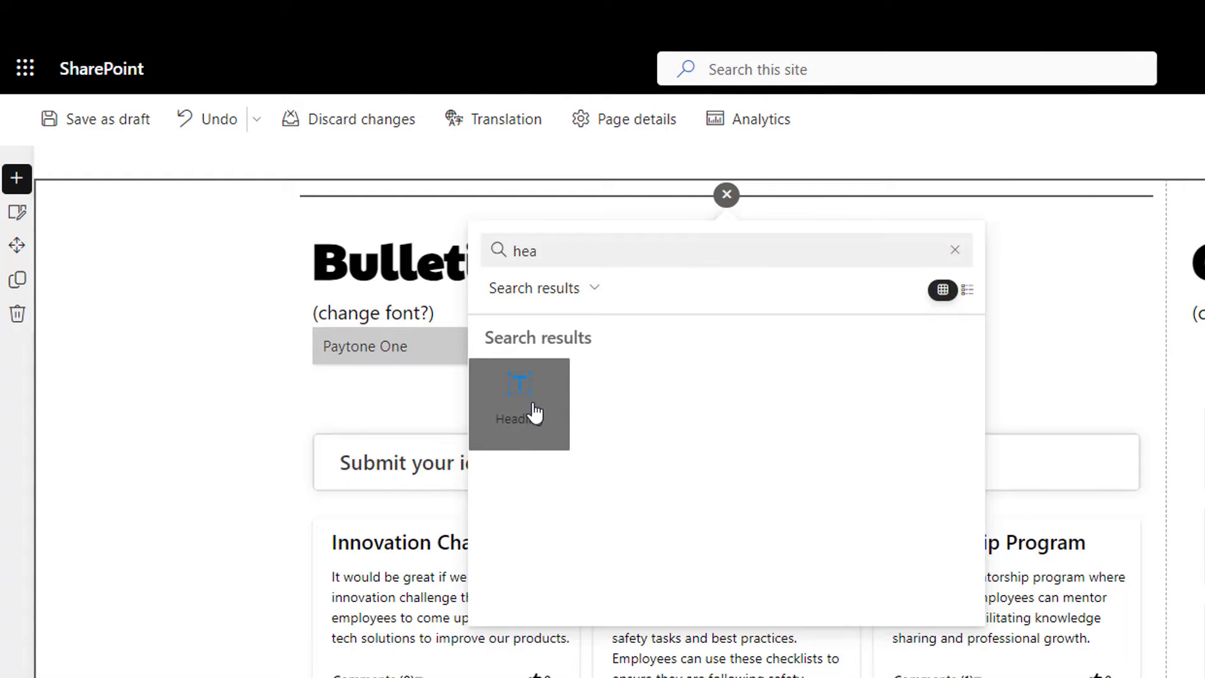
pyautogui.click(536, 412)
pyautogui.click(404, 351)
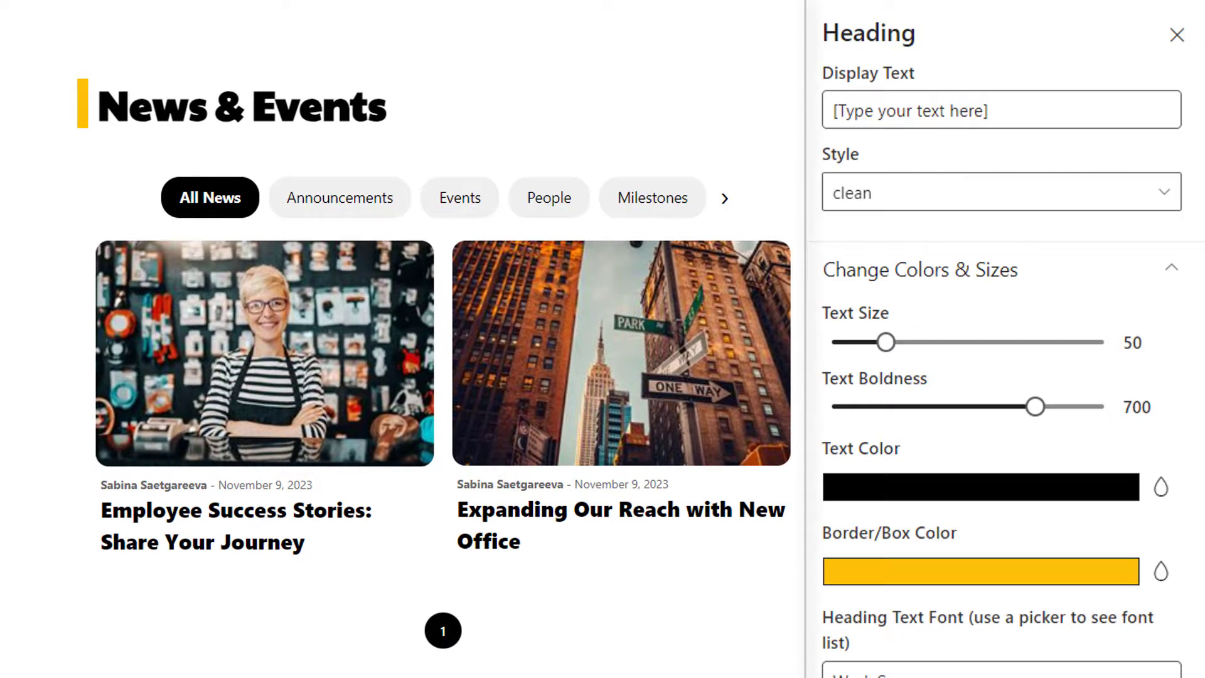
pyautogui.scroll(-2, 1004, 377)
pyautogui.scroll(-5, 1004, 339)
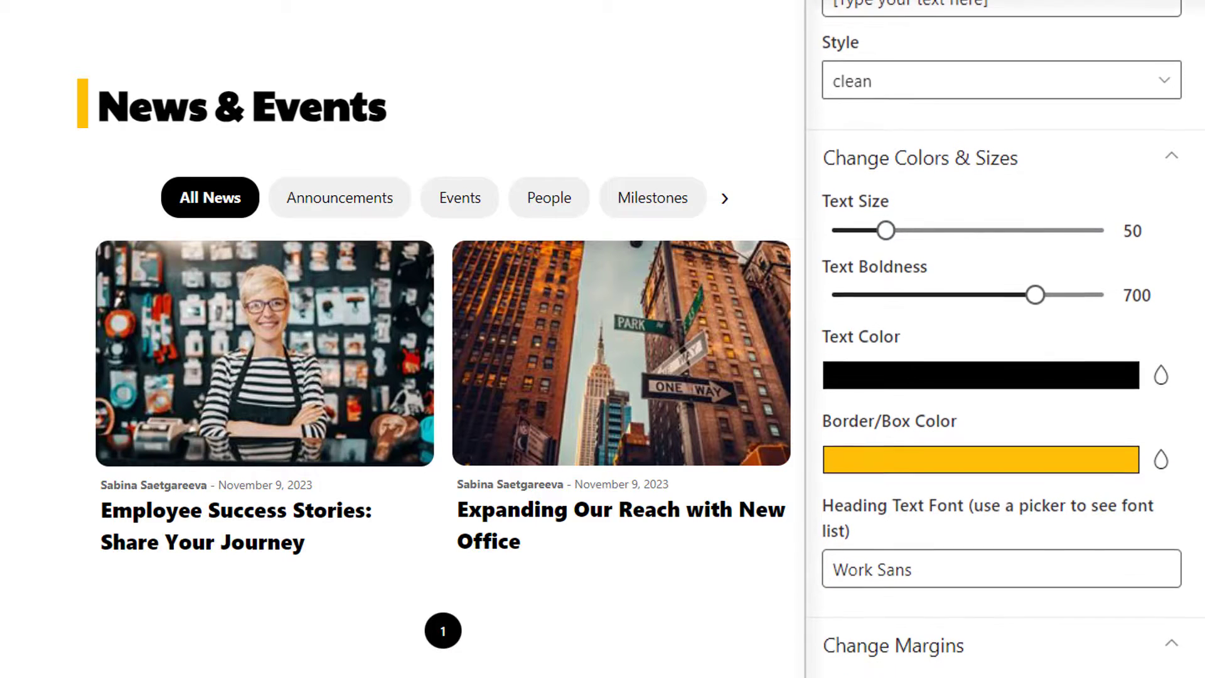
pyautogui.scroll(-1, 1004, 339)
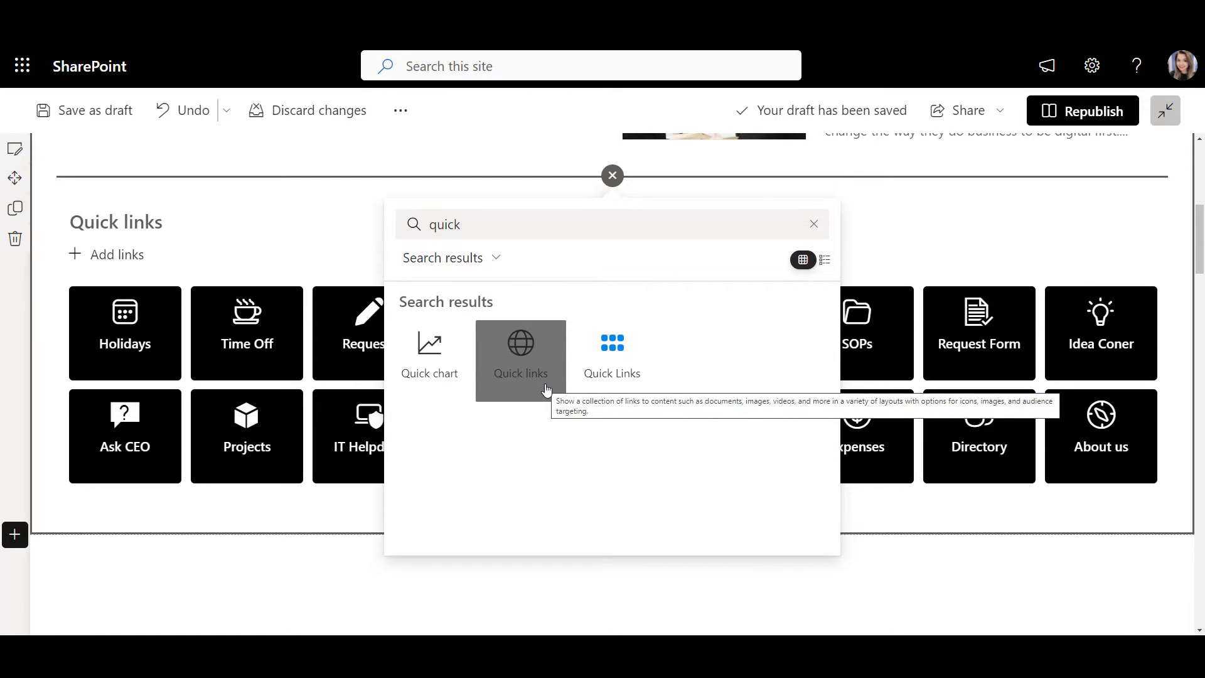
# Step: Preview the Green site theme under Change the look, then cancel the change
pyautogui.click(1094, 67)
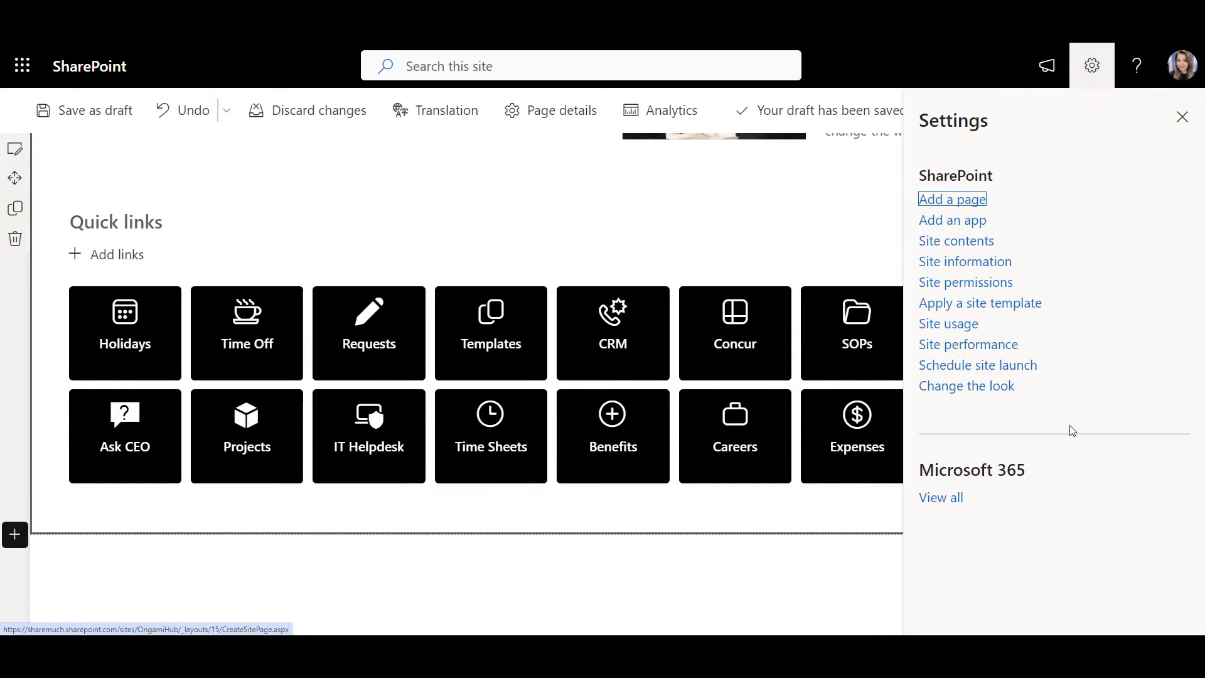
pyautogui.click(970, 389)
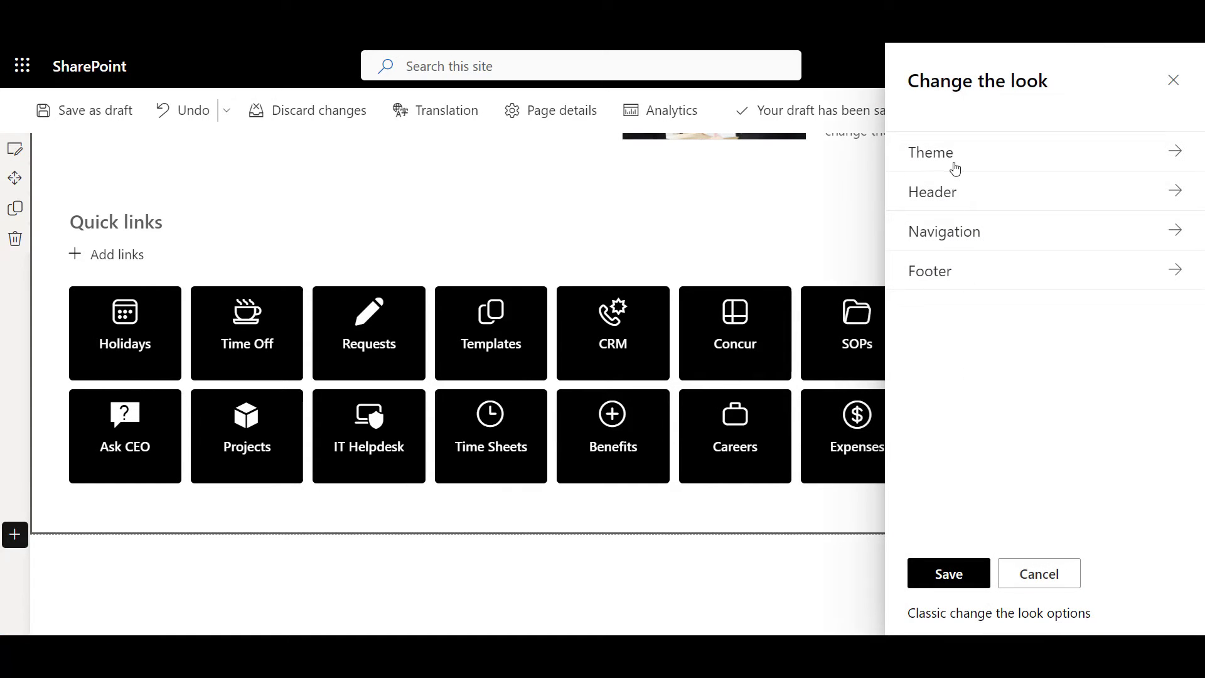
pyautogui.click(955, 166)
pyautogui.scroll(-5, 944, 332)
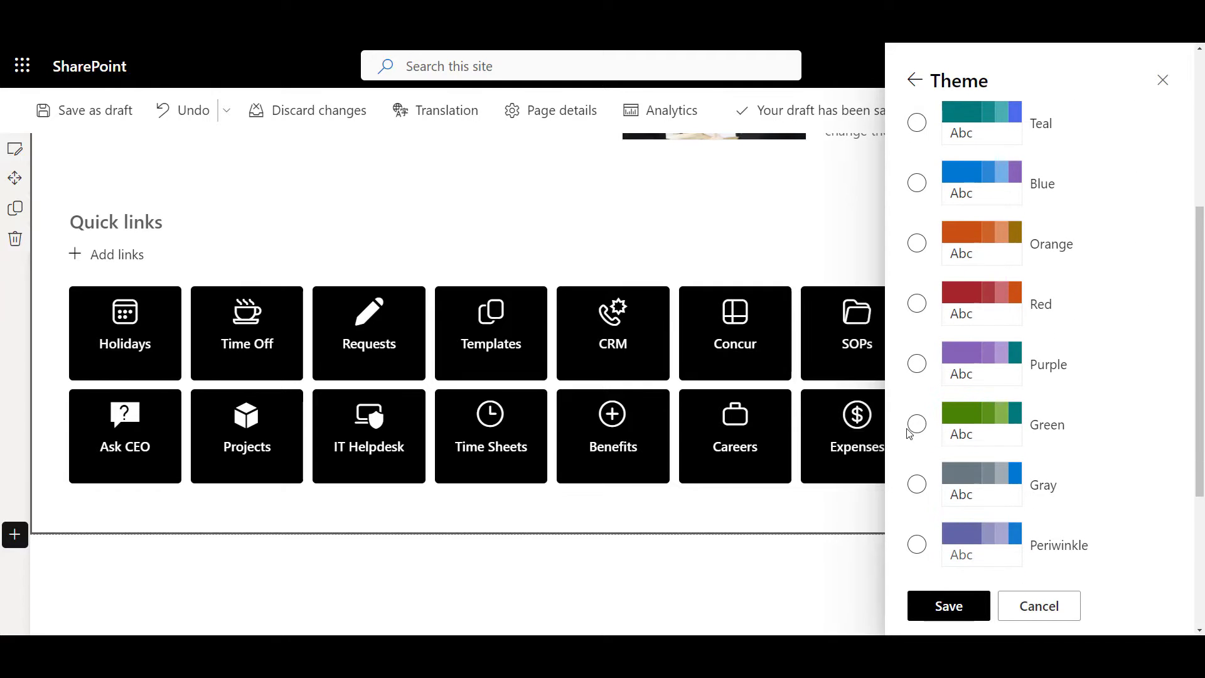
pyautogui.click(916, 425)
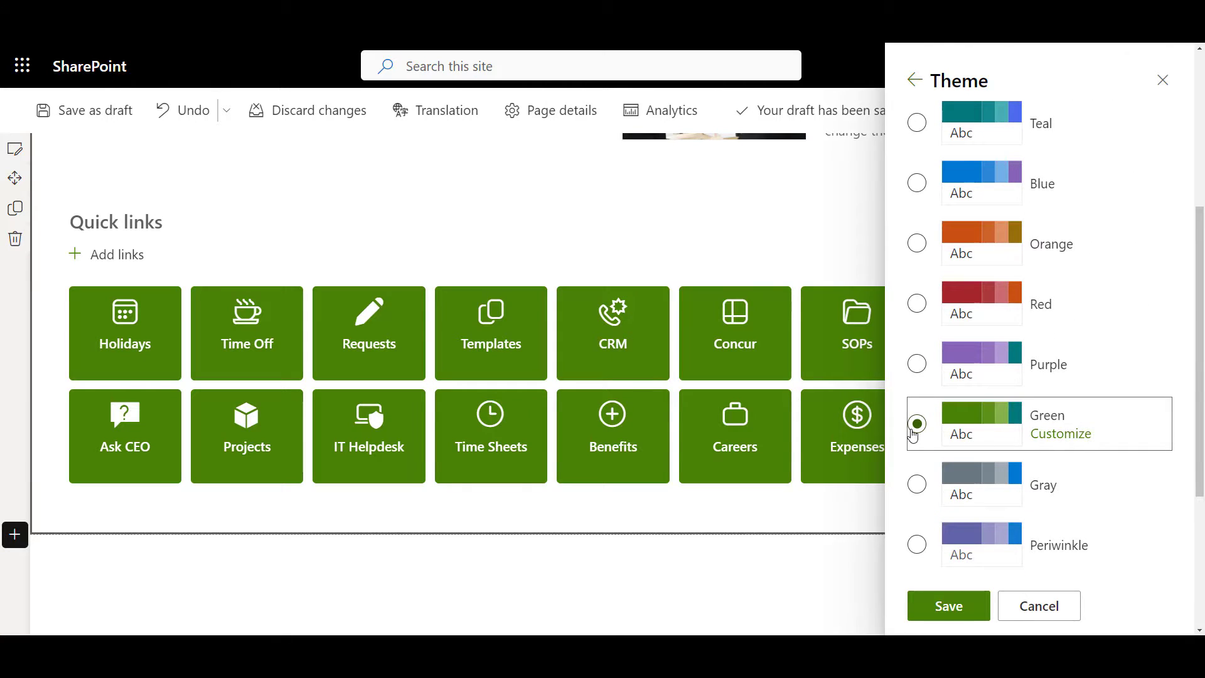
pyautogui.click(1039, 606)
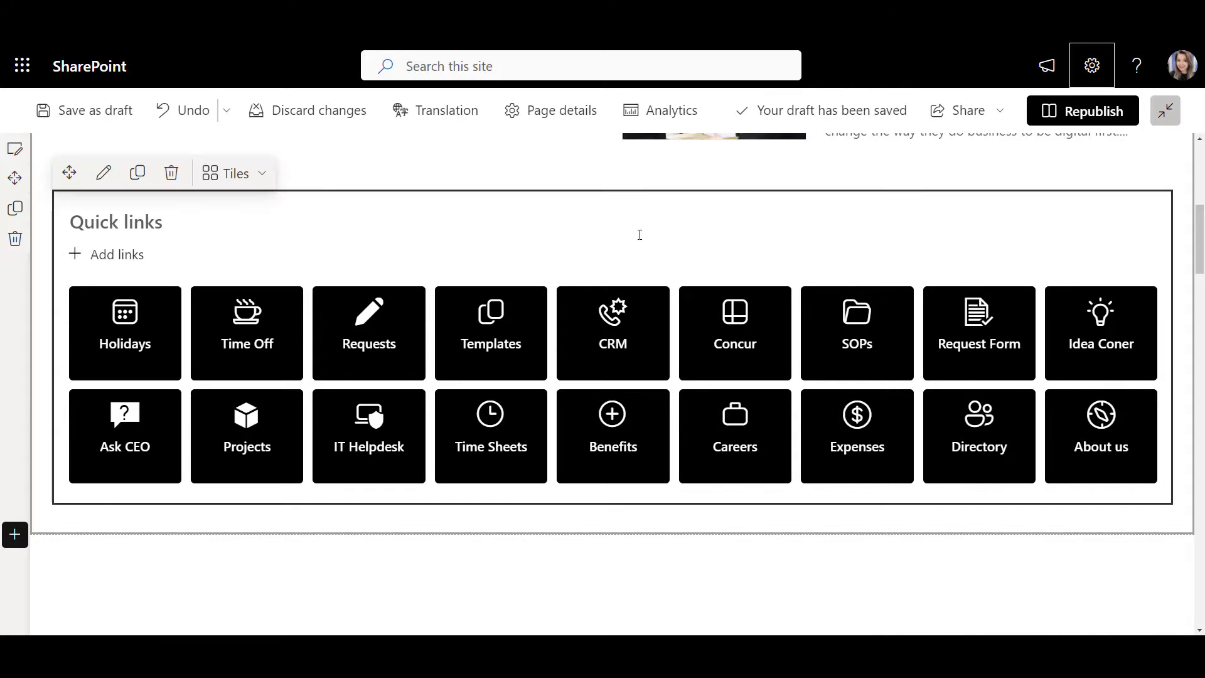
# Step: Set the built-in quick links icon size to Extra large
pyautogui.click(102, 182)
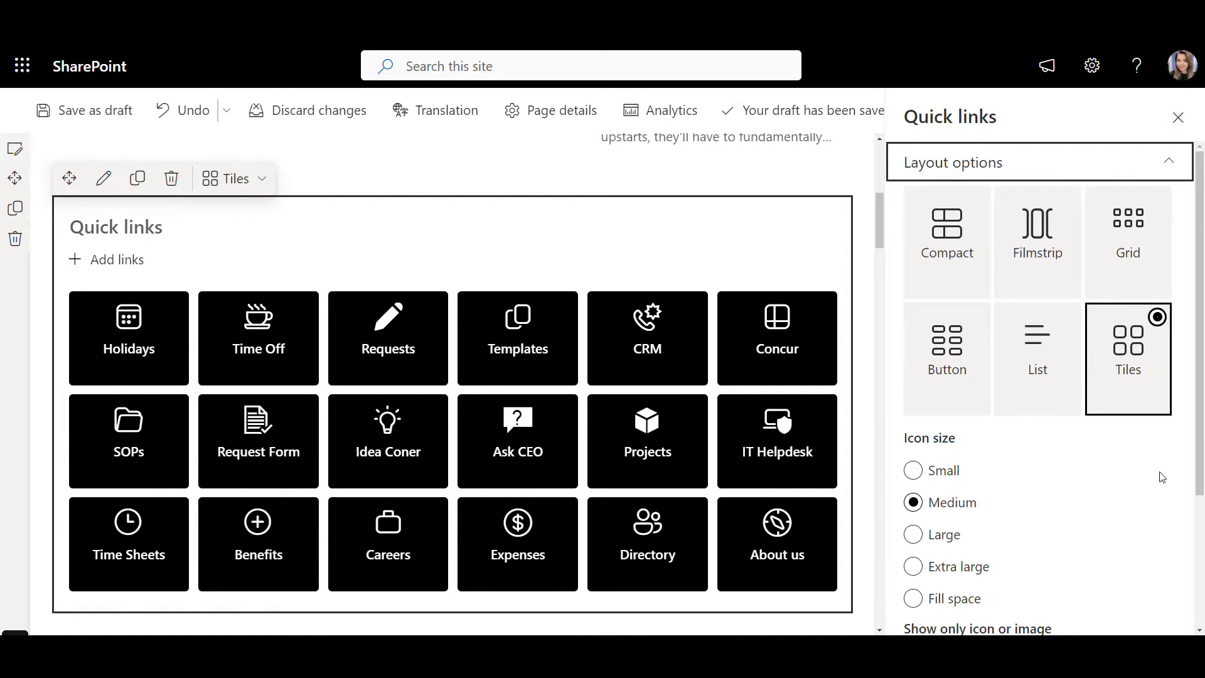
pyautogui.scroll(-2, 1153, 474)
pyautogui.click(914, 441)
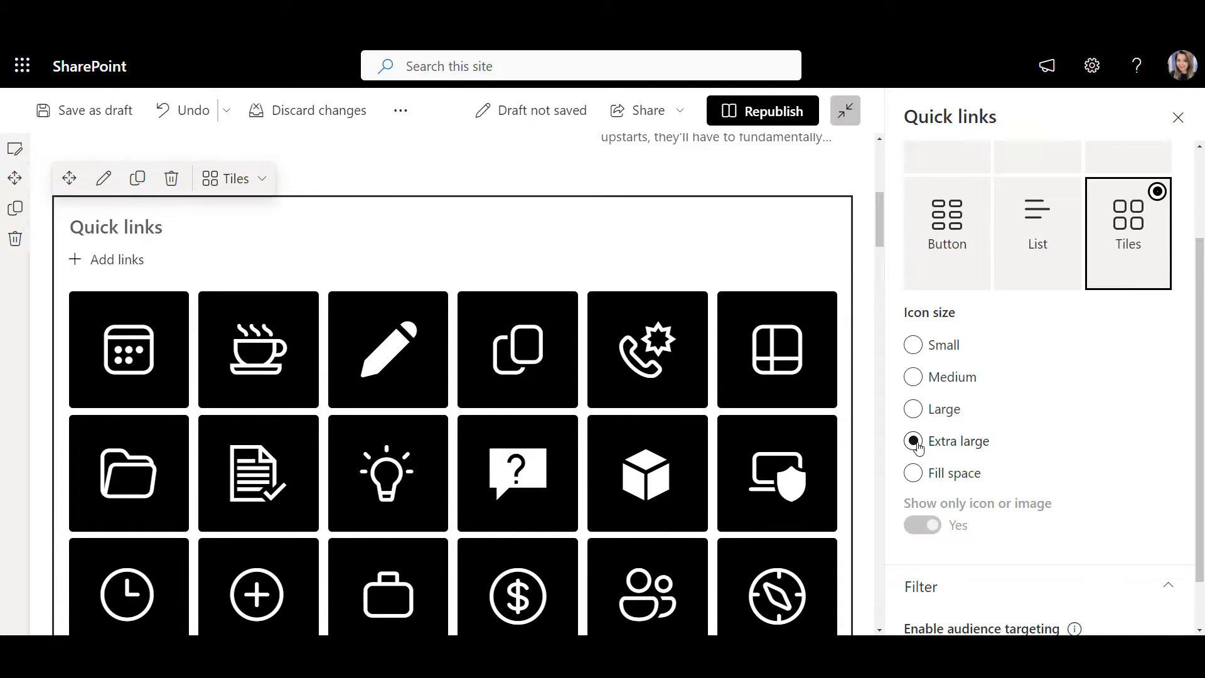
pyautogui.scroll(-1, 918, 447)
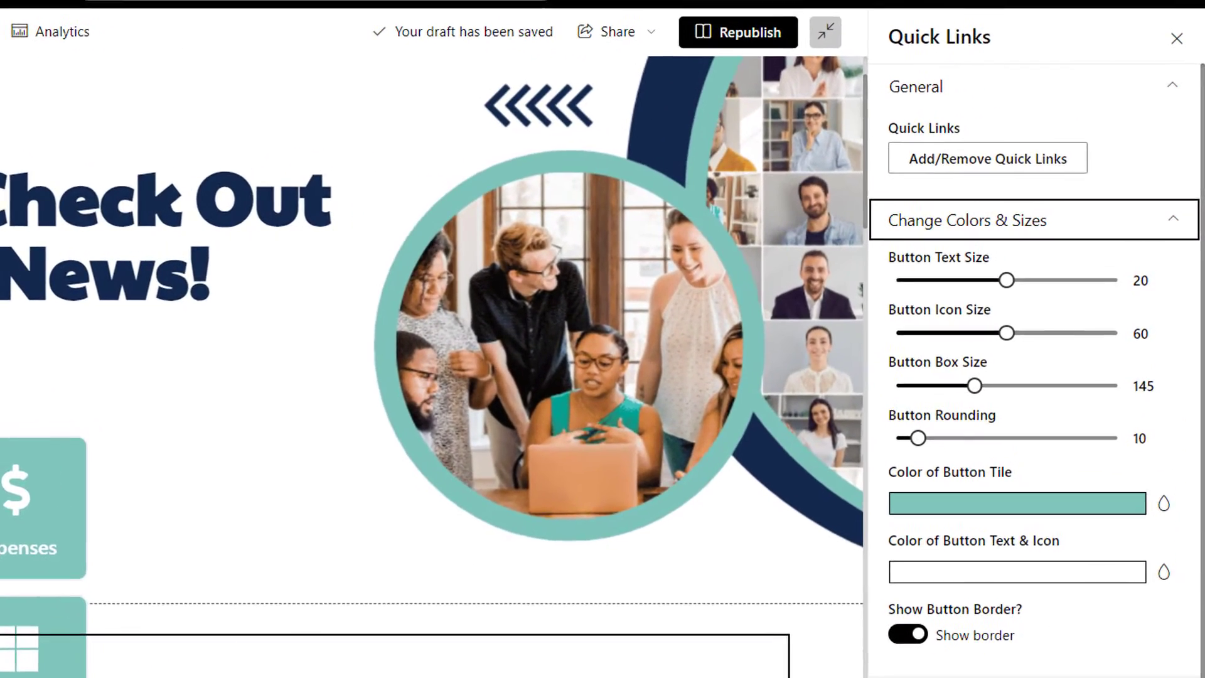
pyautogui.scroll(-4, 1029, 367)
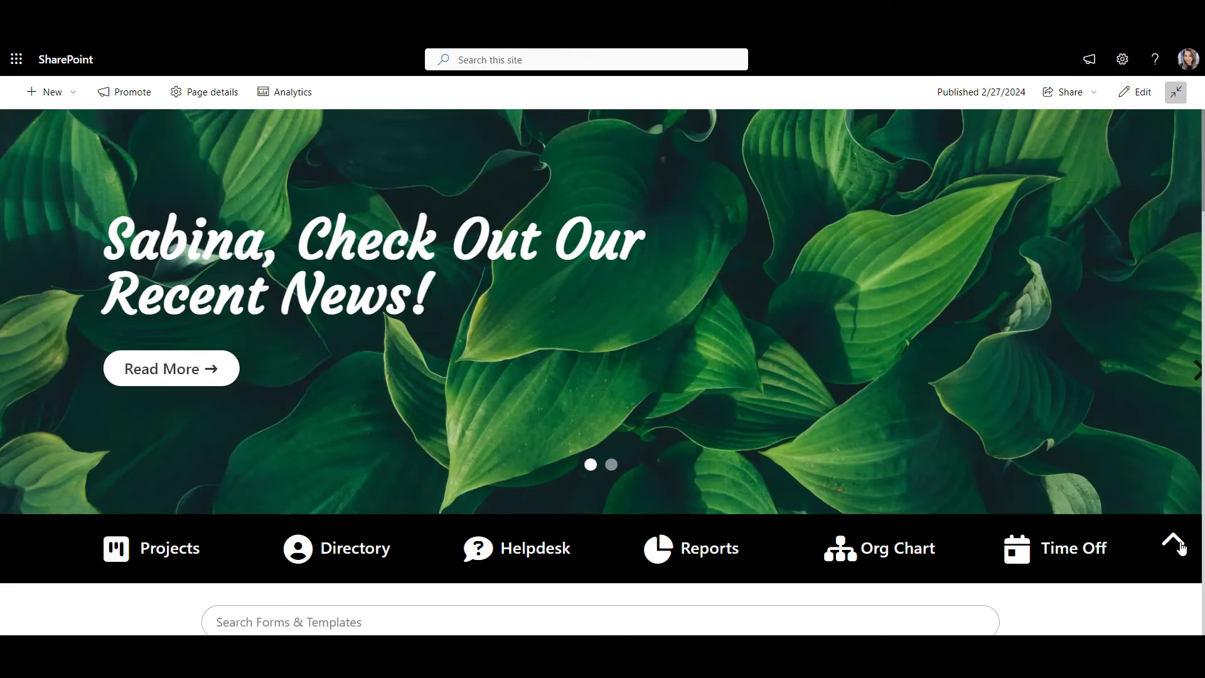
# Step: Open the Add/Remove Quick Links editor from the Quick Links property pane
pyautogui.click(1180, 549)
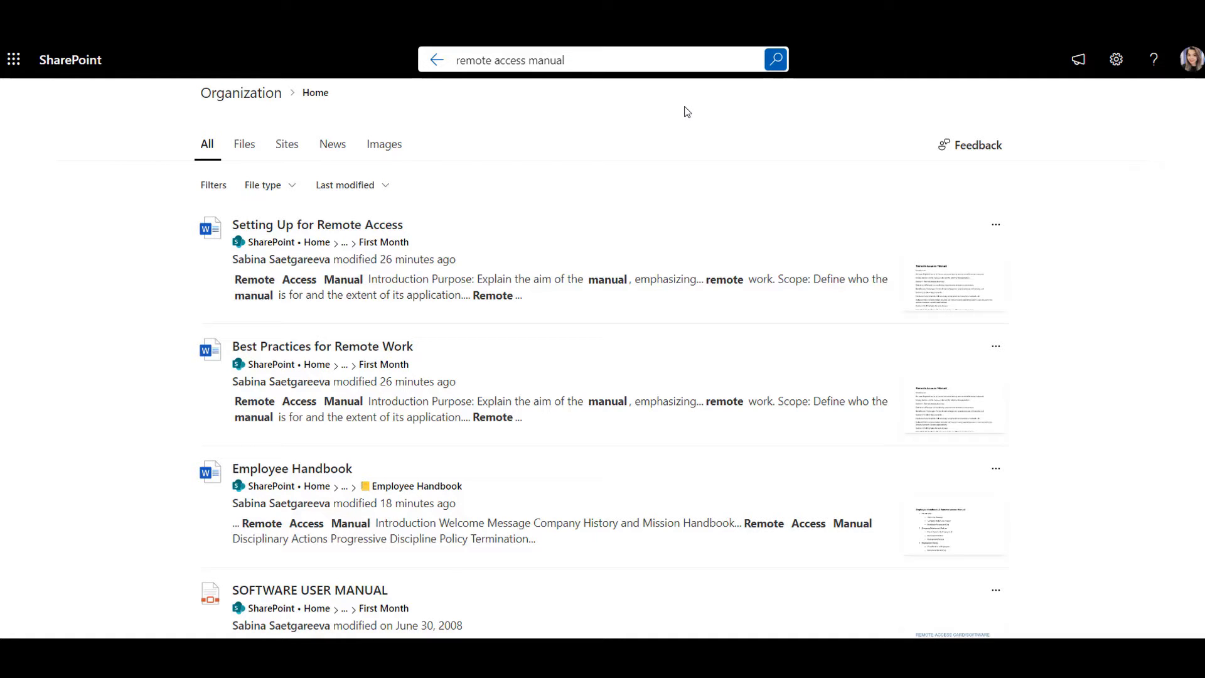
# Step: Insert the Finder web part and choose the document libraries it searches
pyautogui.scroll(-1, 1061, 317)
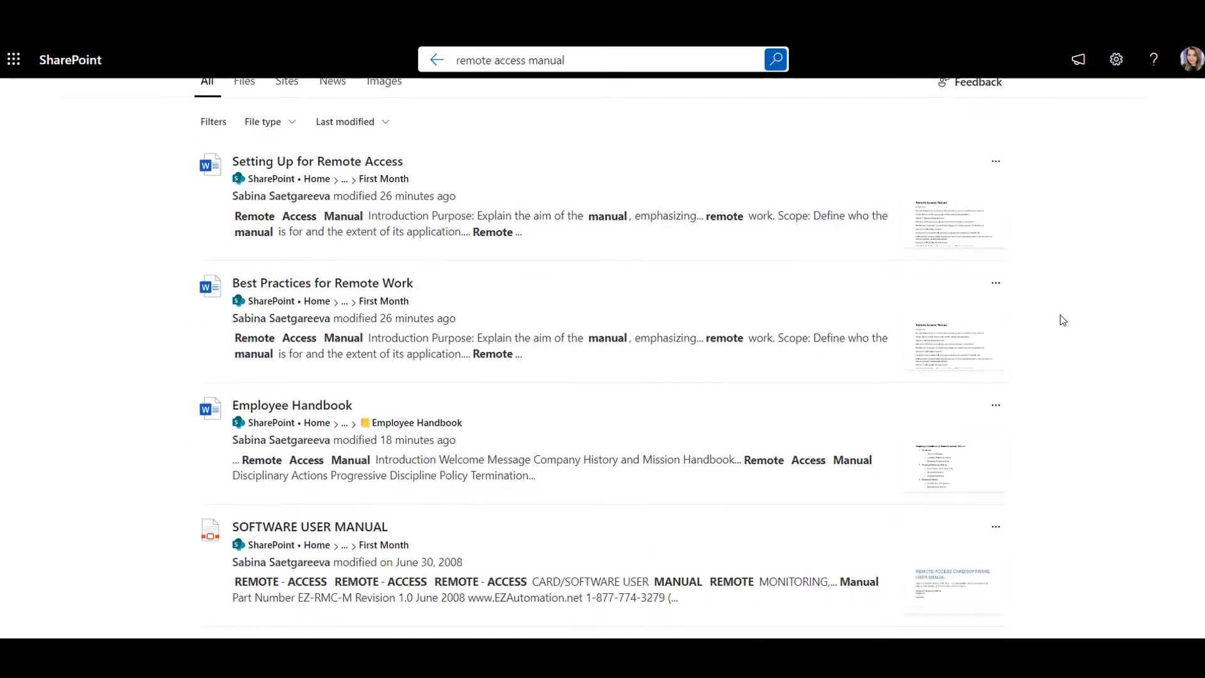
pyautogui.scroll(-4, 1060, 314)
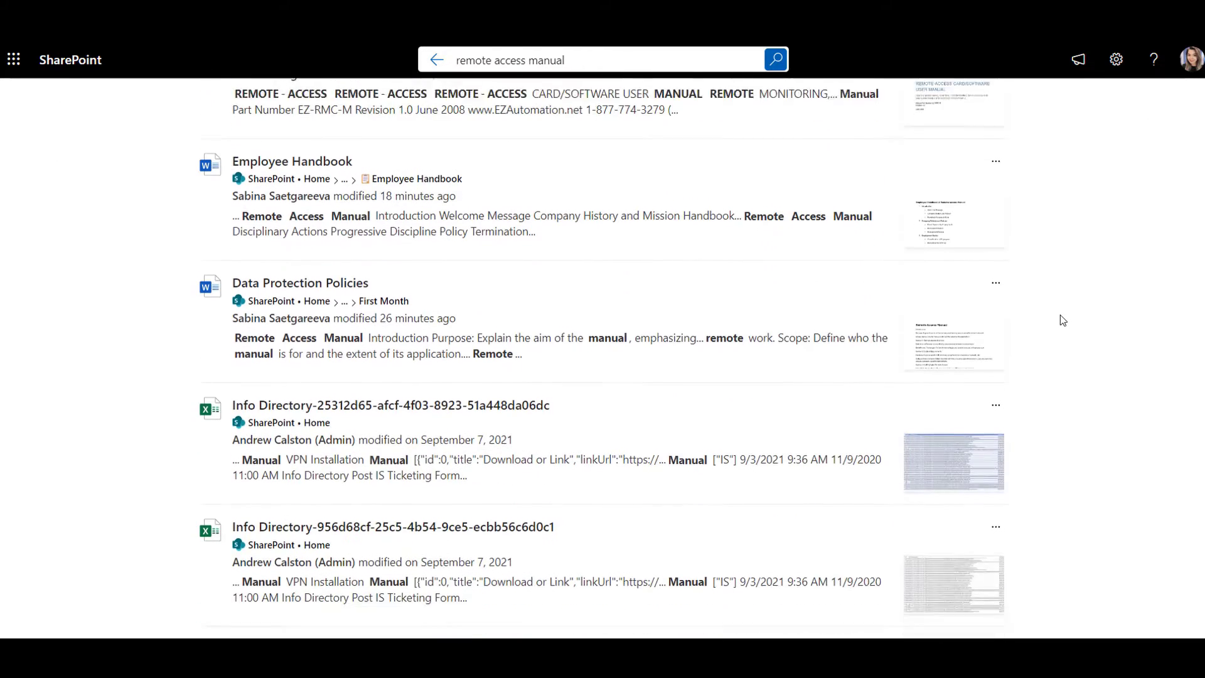
pyautogui.scroll(-1, 1060, 320)
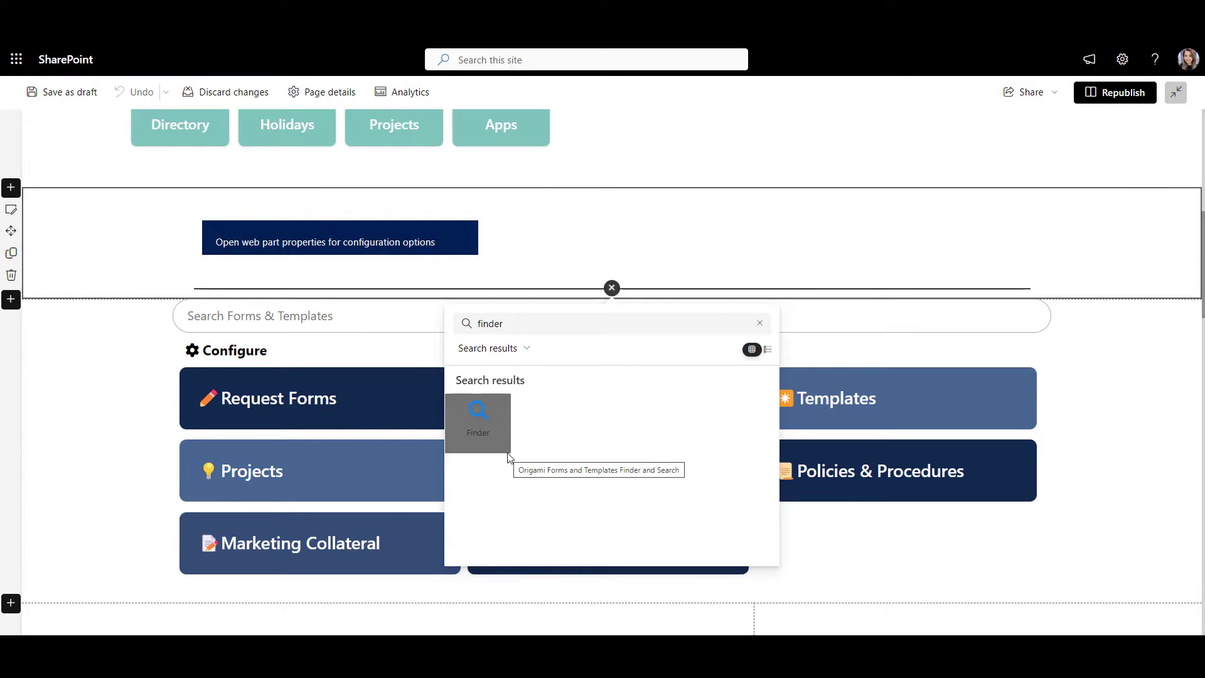
pyautogui.click(502, 447)
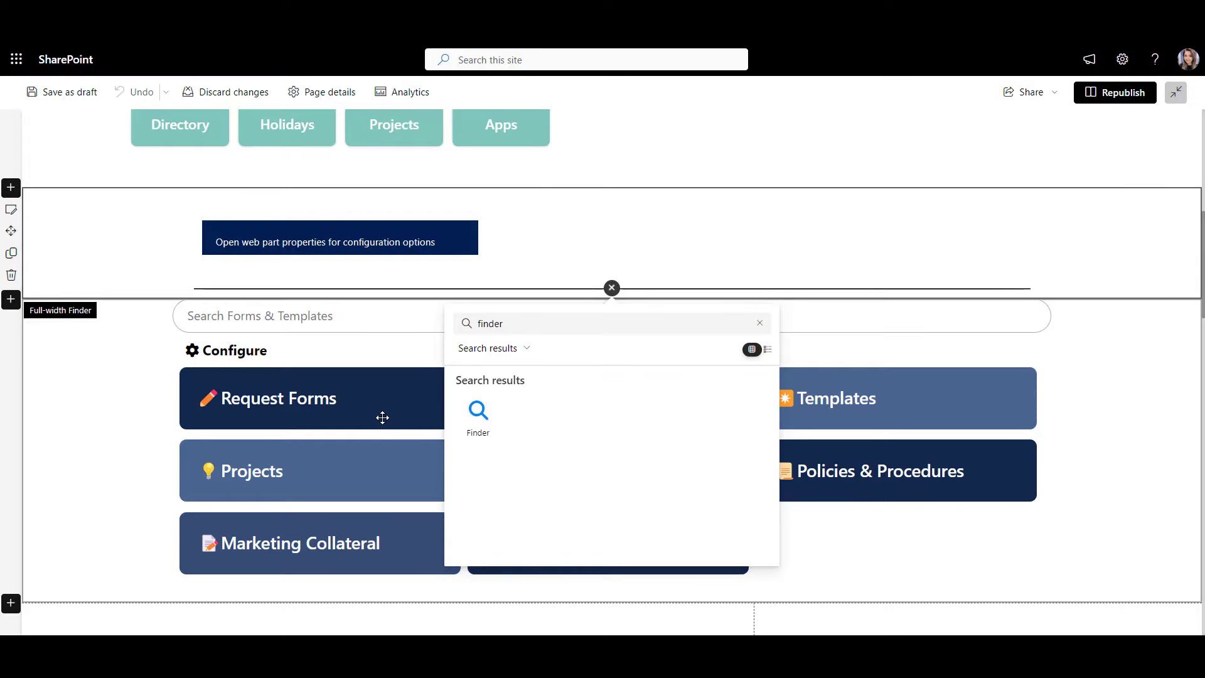
pyautogui.click(60, 287)
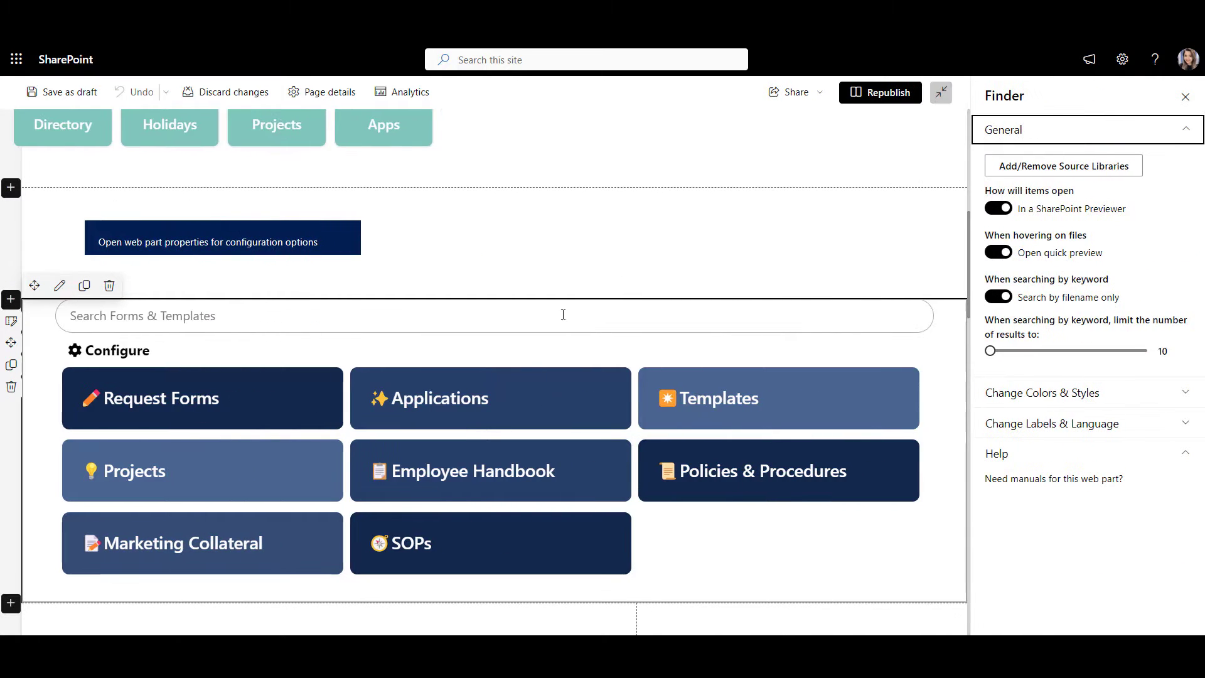
pyautogui.click(1100, 166)
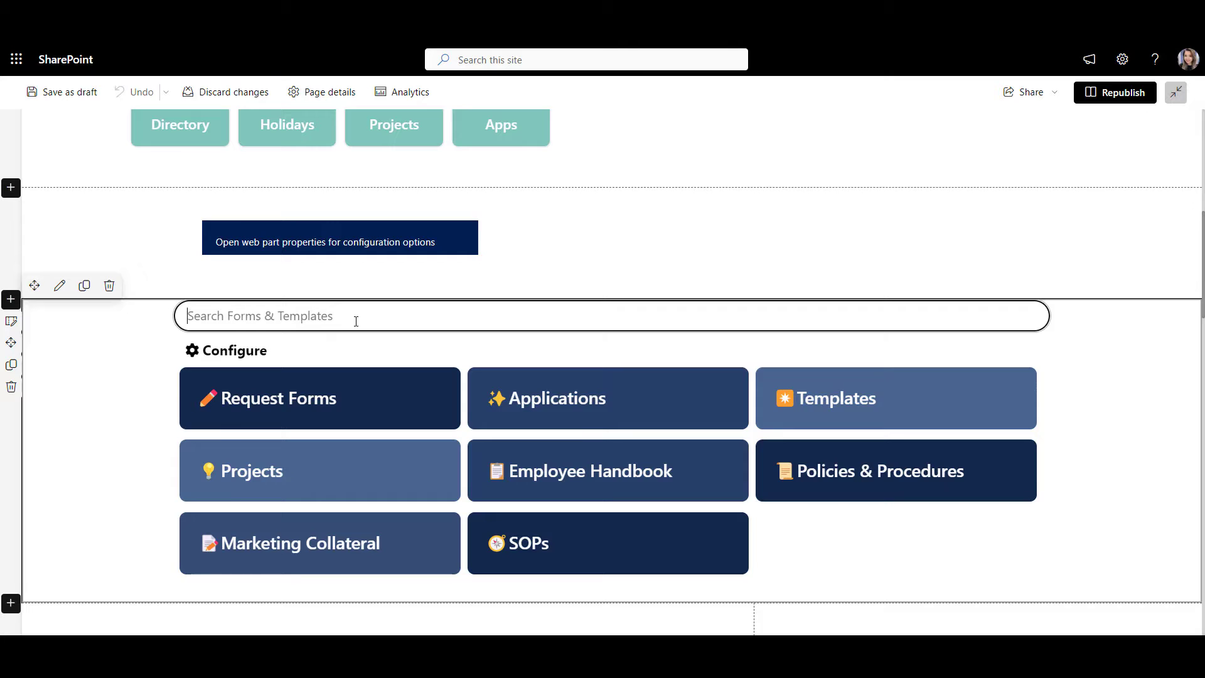
# Step: Search the Finder for 'employee' and preview the Employee Handbook Booklet's table of contents
pyautogui.write('employee')
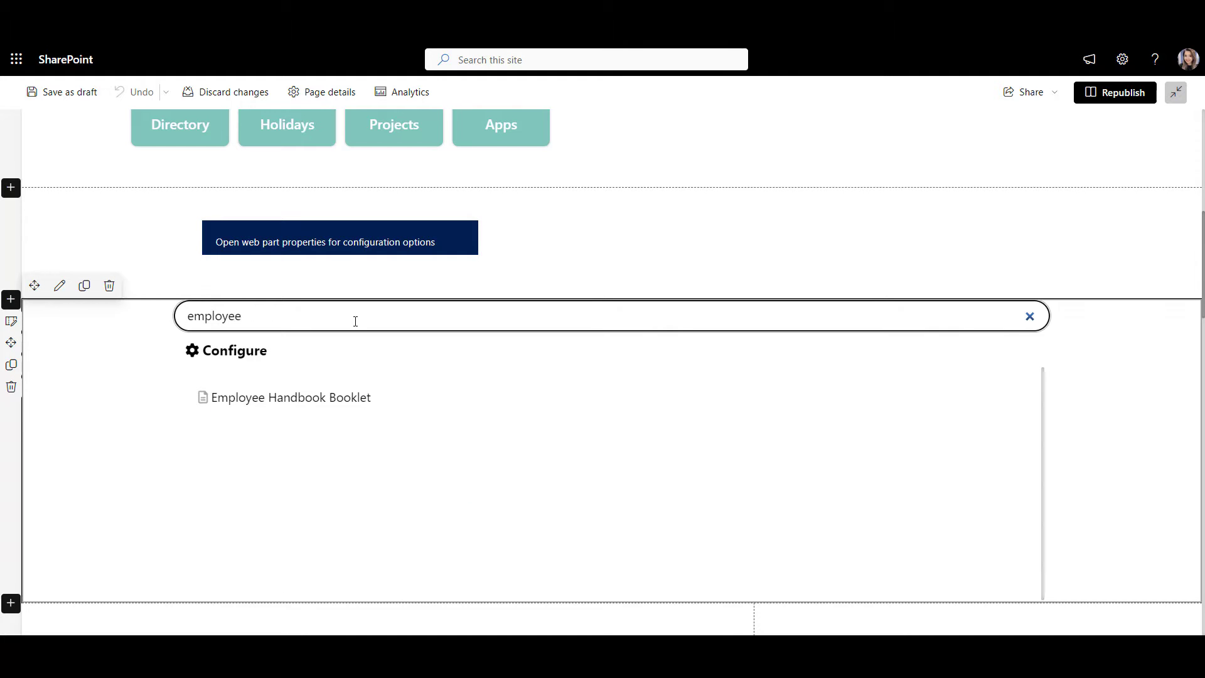
pyautogui.click(373, 401)
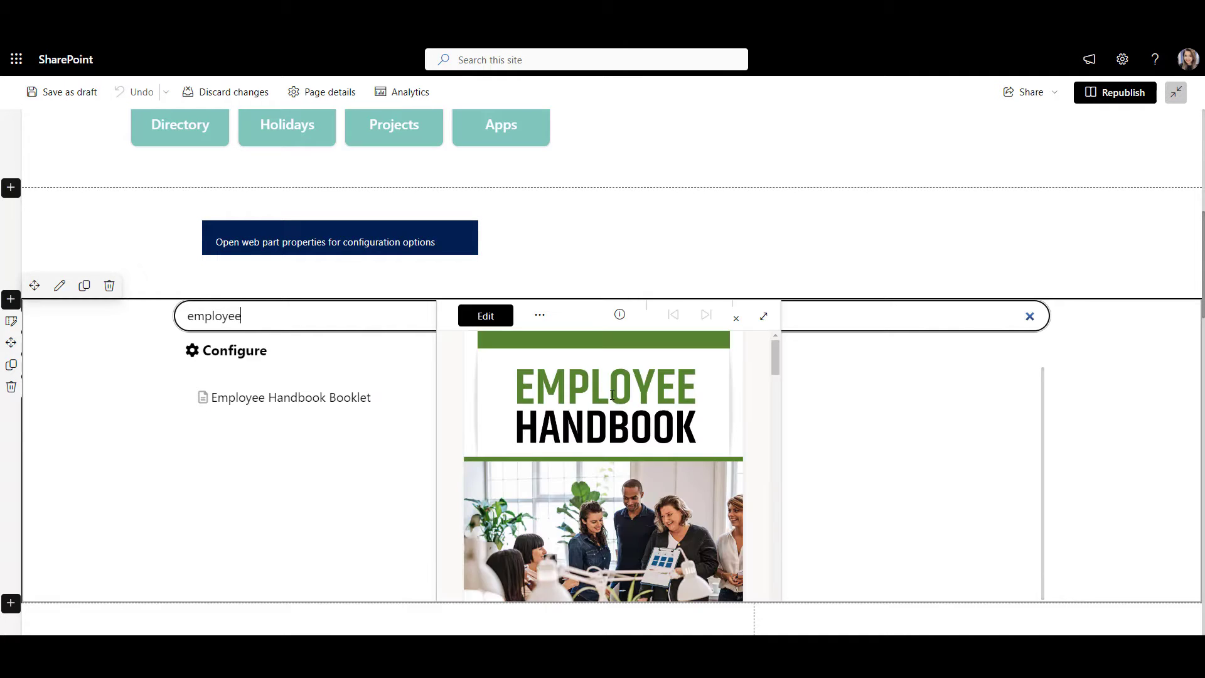
pyautogui.scroll(-10, 612, 394)
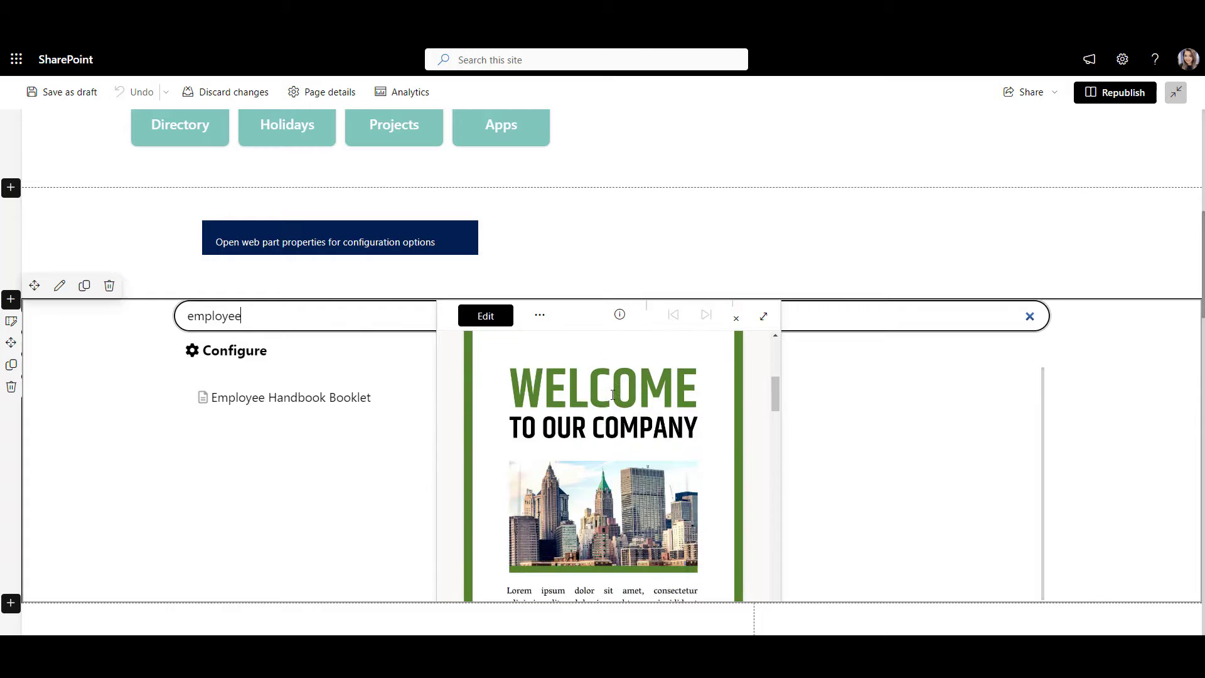
pyautogui.scroll(-4, 612, 394)
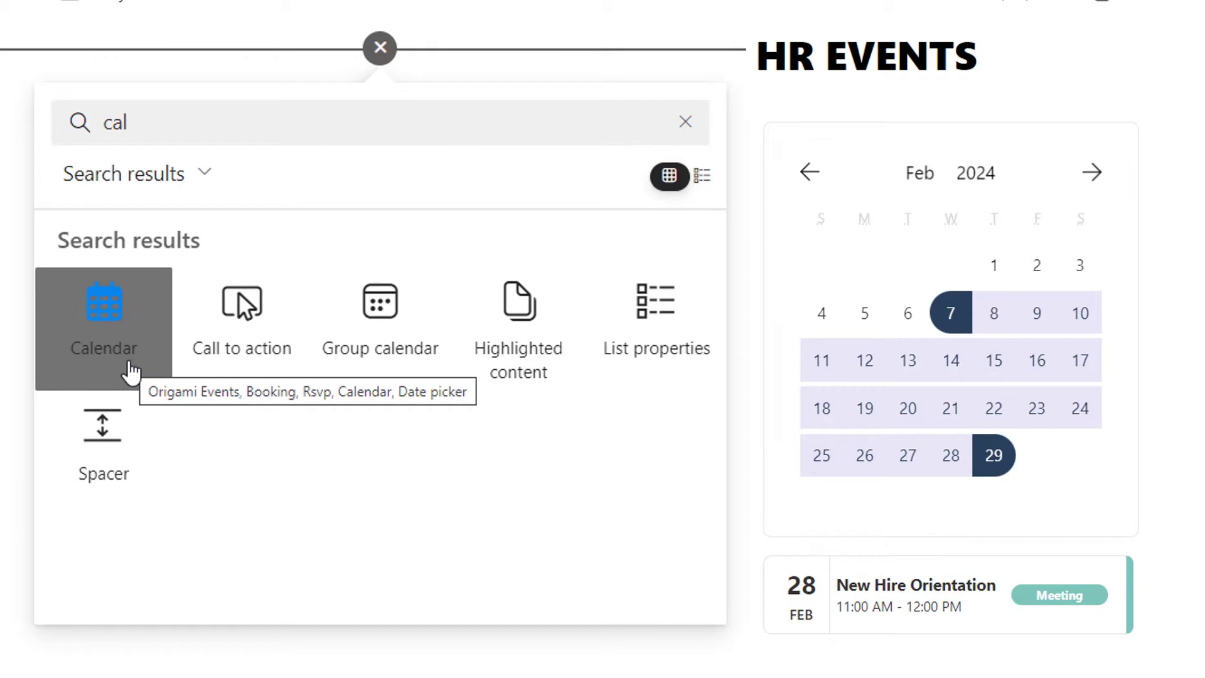
# Step: Add a Calendar web part, then select 1–15 March 2024 on the published calendar
pyautogui.click(131, 370)
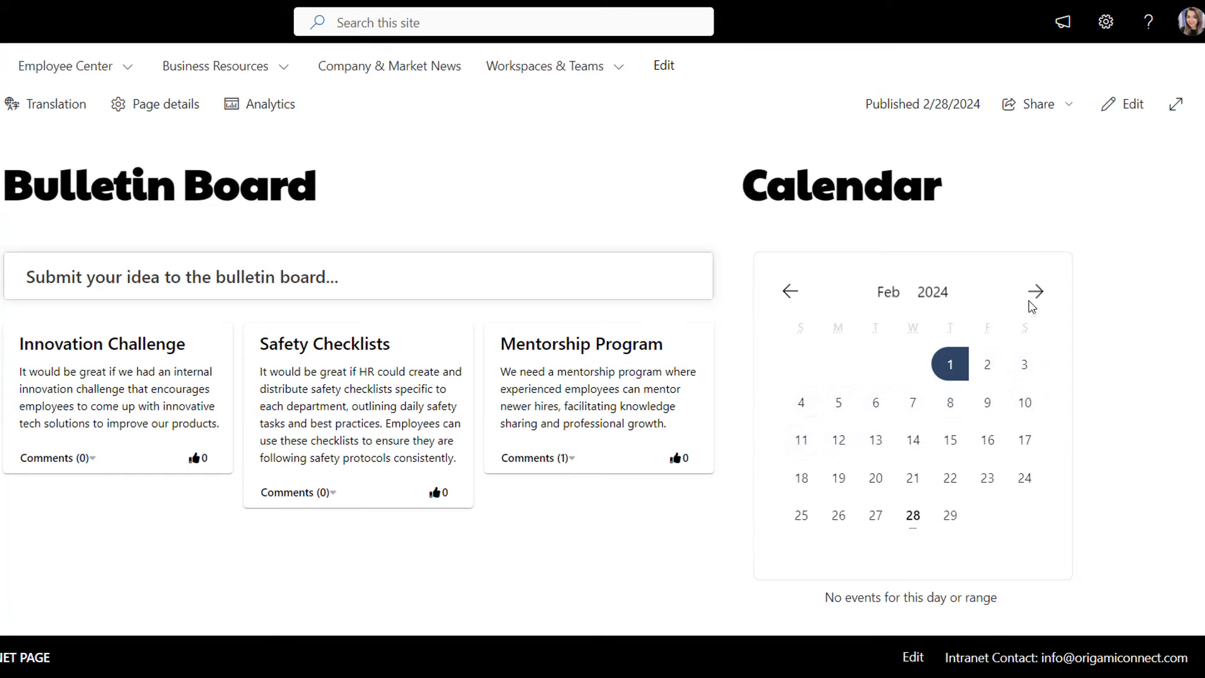
pyautogui.click(1032, 296)
pyautogui.click(988, 443)
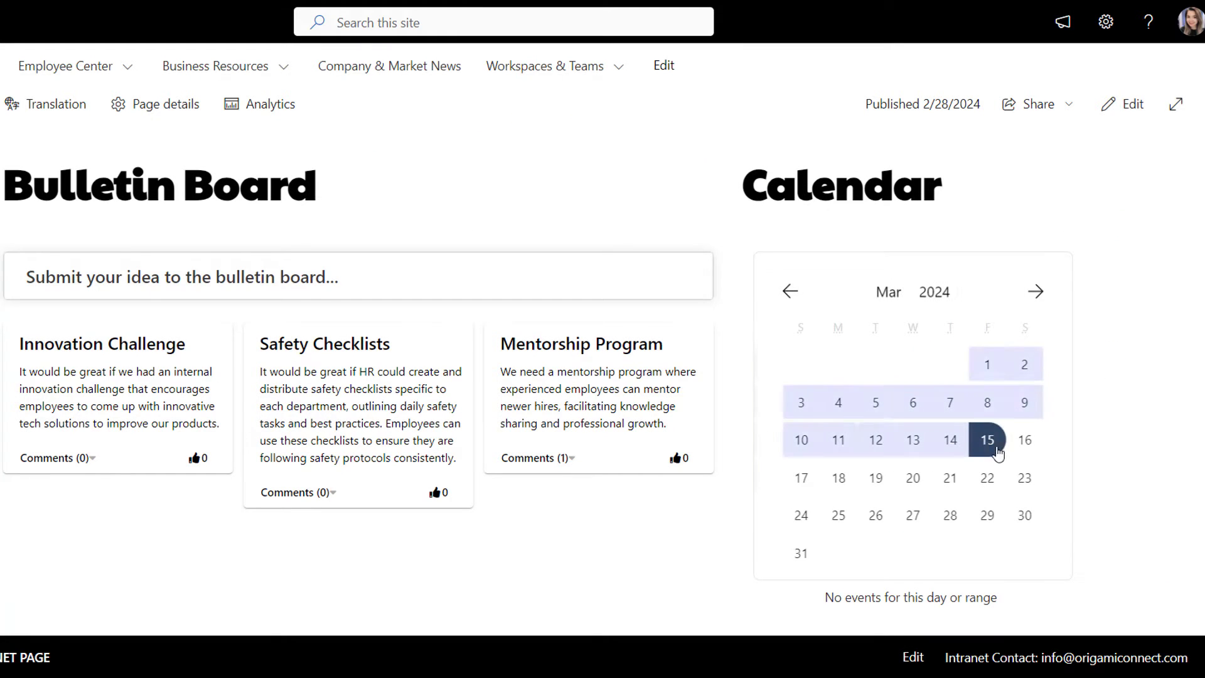
pyautogui.scroll(-4, 1080, 463)
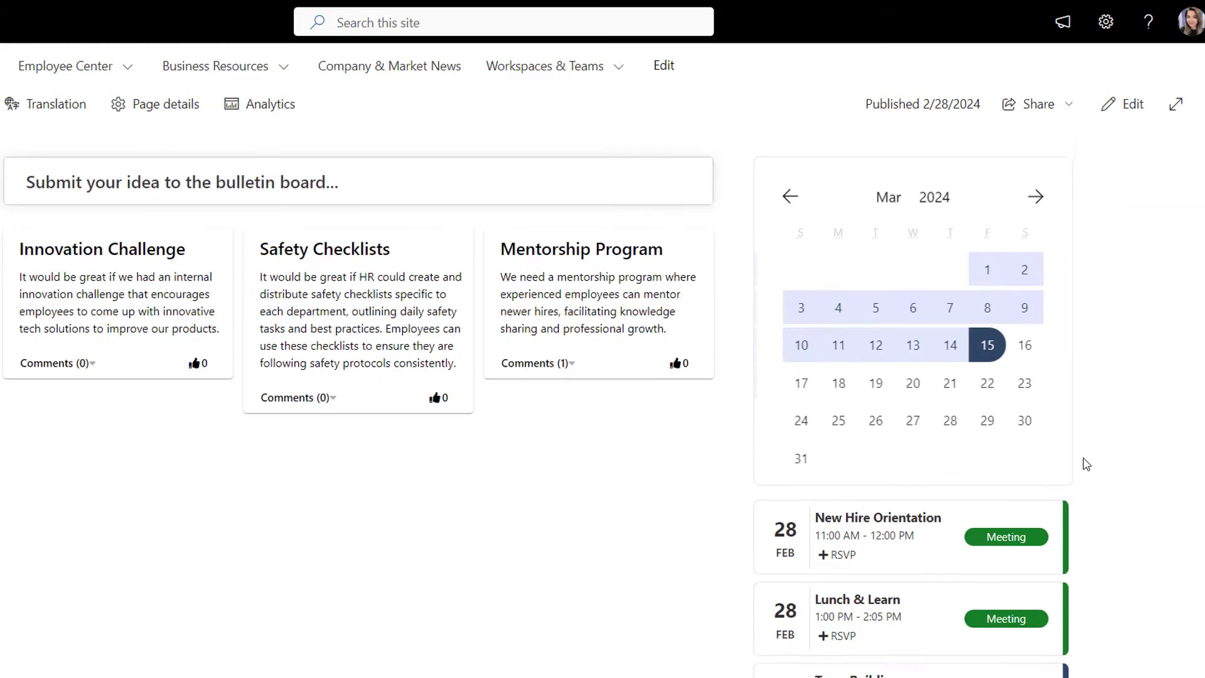
pyautogui.scroll(-1, 1086, 465)
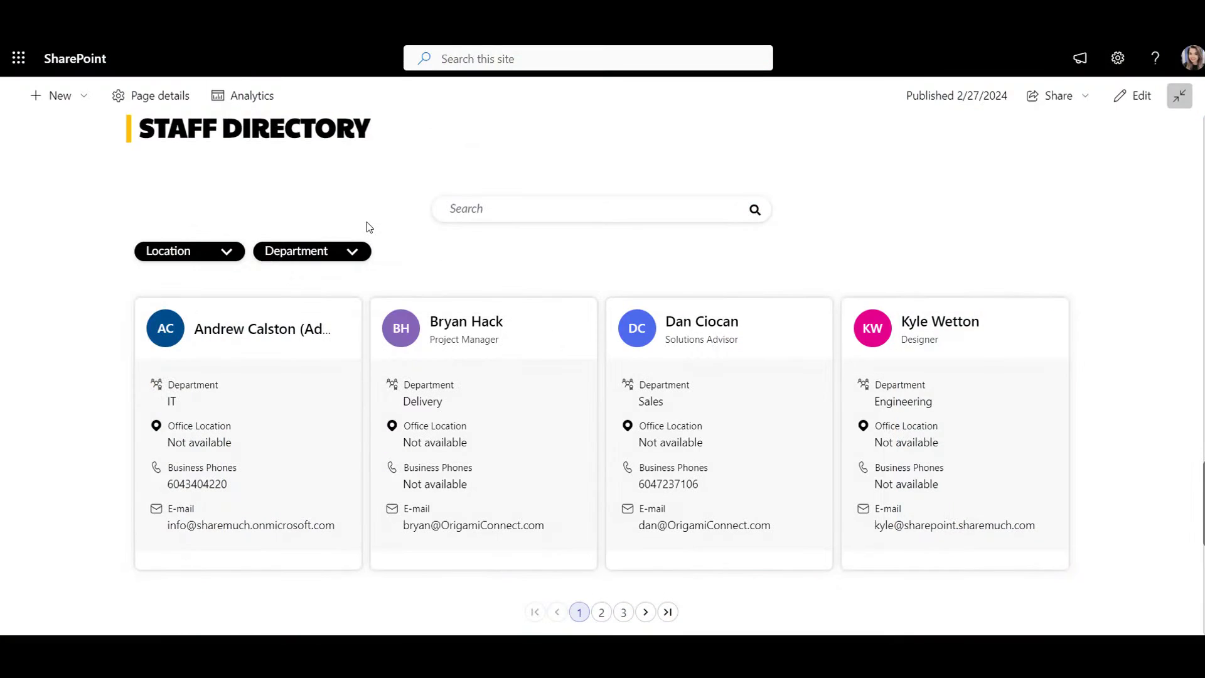
# Step: Filter the staff directory to the Marketing department, then clear the filter
pyautogui.click(336, 252)
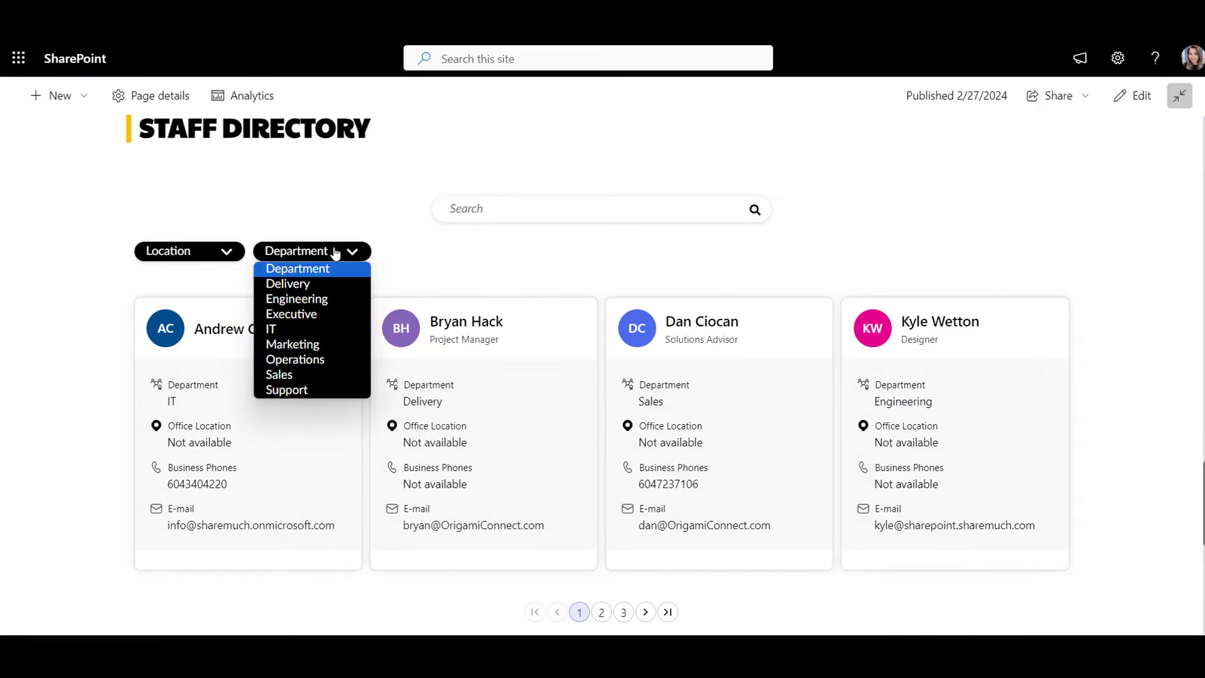
pyautogui.click(338, 344)
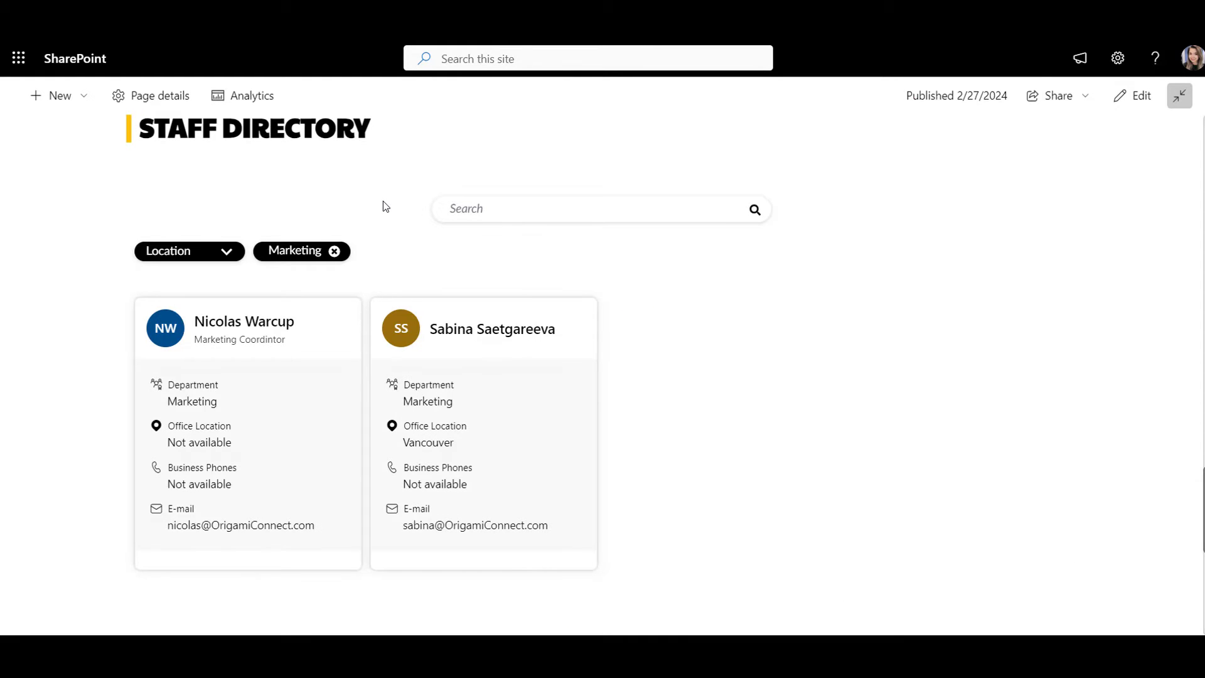
pyautogui.click(335, 251)
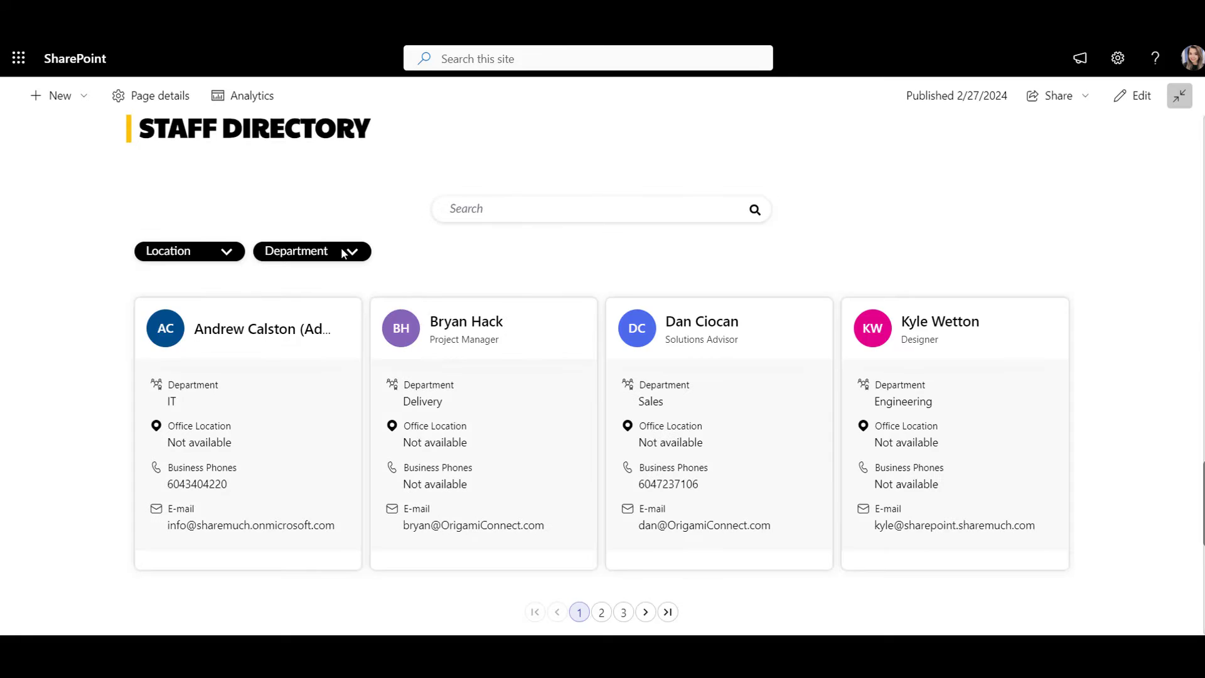
# Step: Search the staff for 'support', then clear the search to list all staff
pyautogui.click(486, 211)
pyautogui.write('support')
pyautogui.click(754, 234)
pyautogui.click(504, 191)
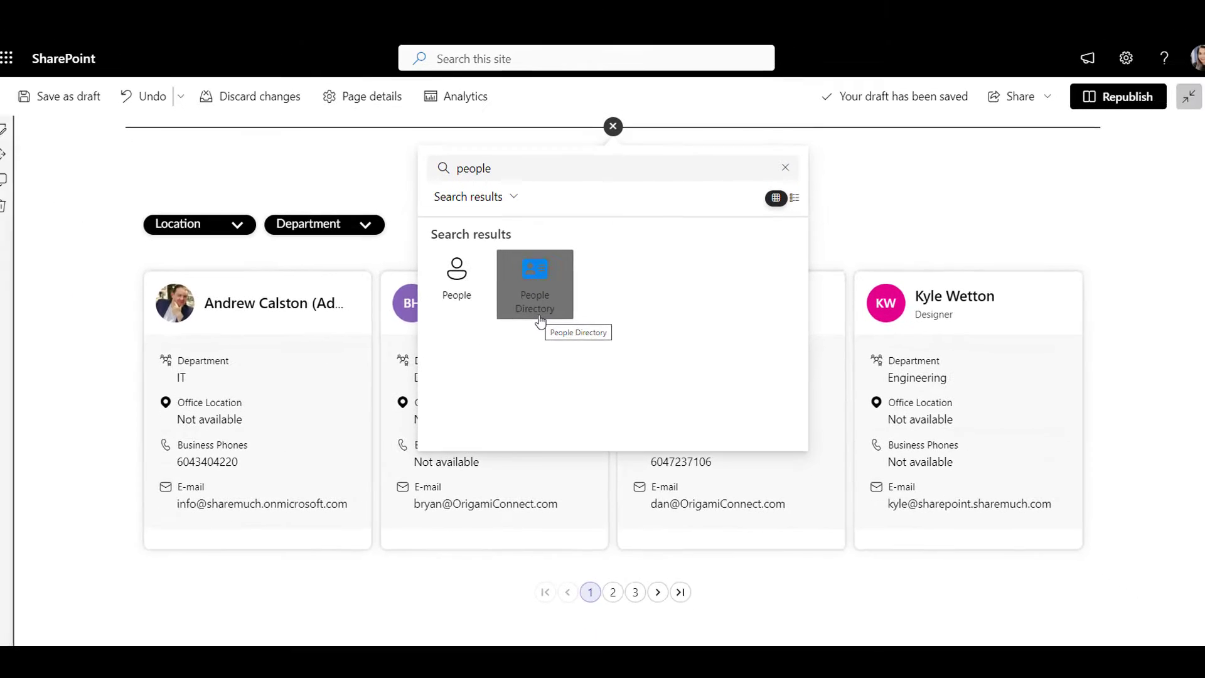
# Step: Insert the People Directory web part and review its contact-detail and filter/refiner settings
pyautogui.click(542, 319)
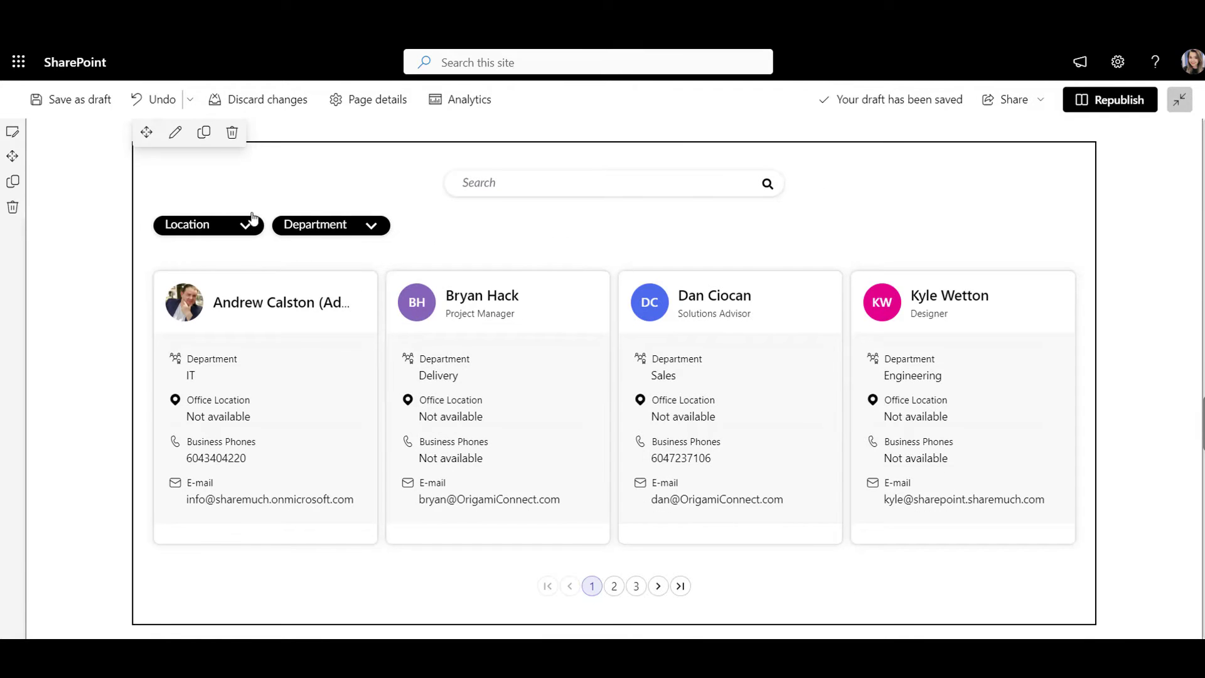
pyautogui.click(175, 132)
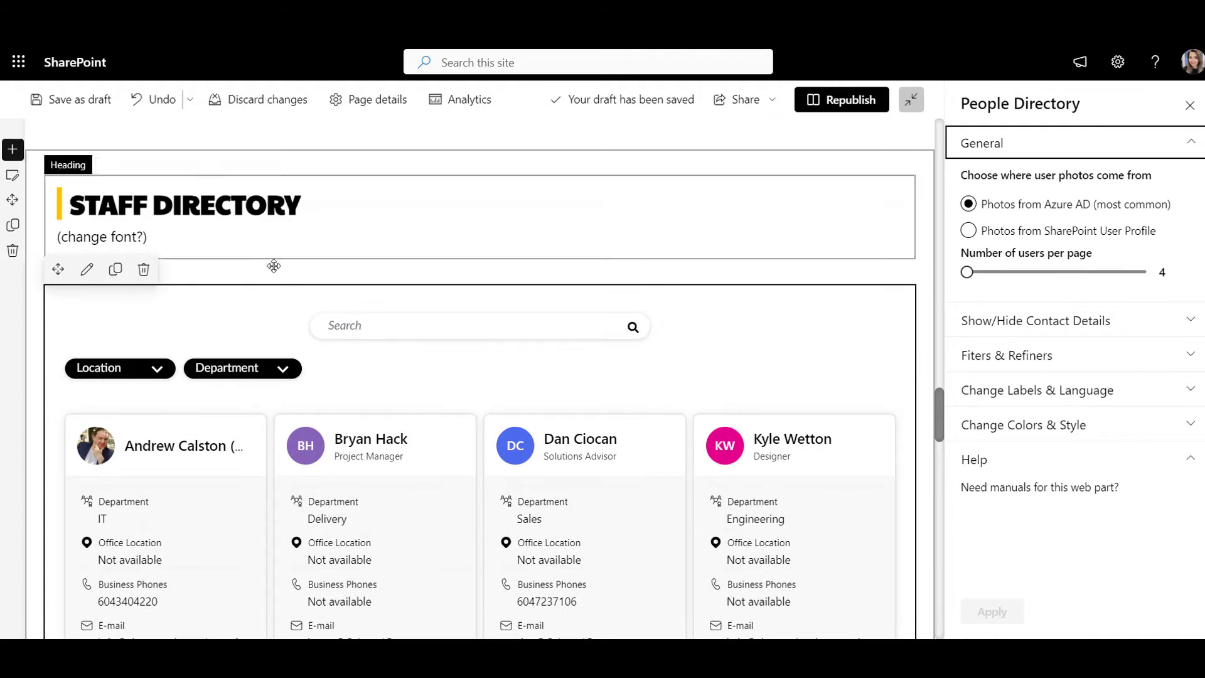
pyautogui.click(1142, 333)
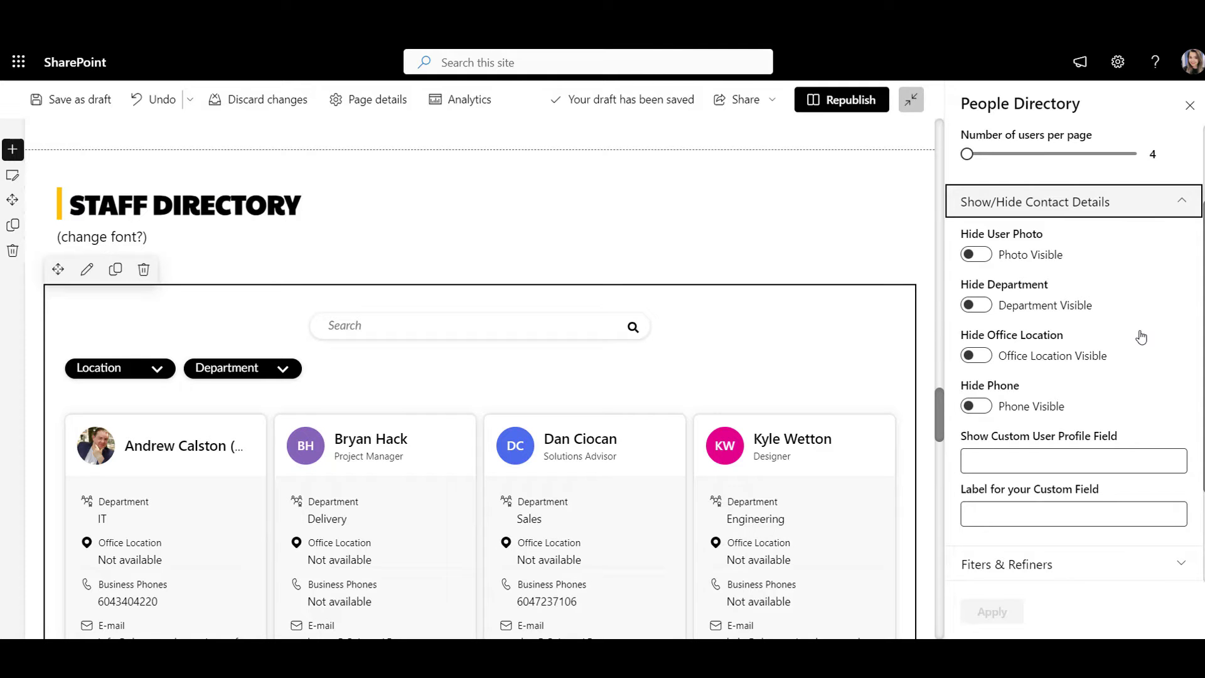
pyautogui.scroll(-3, 1141, 337)
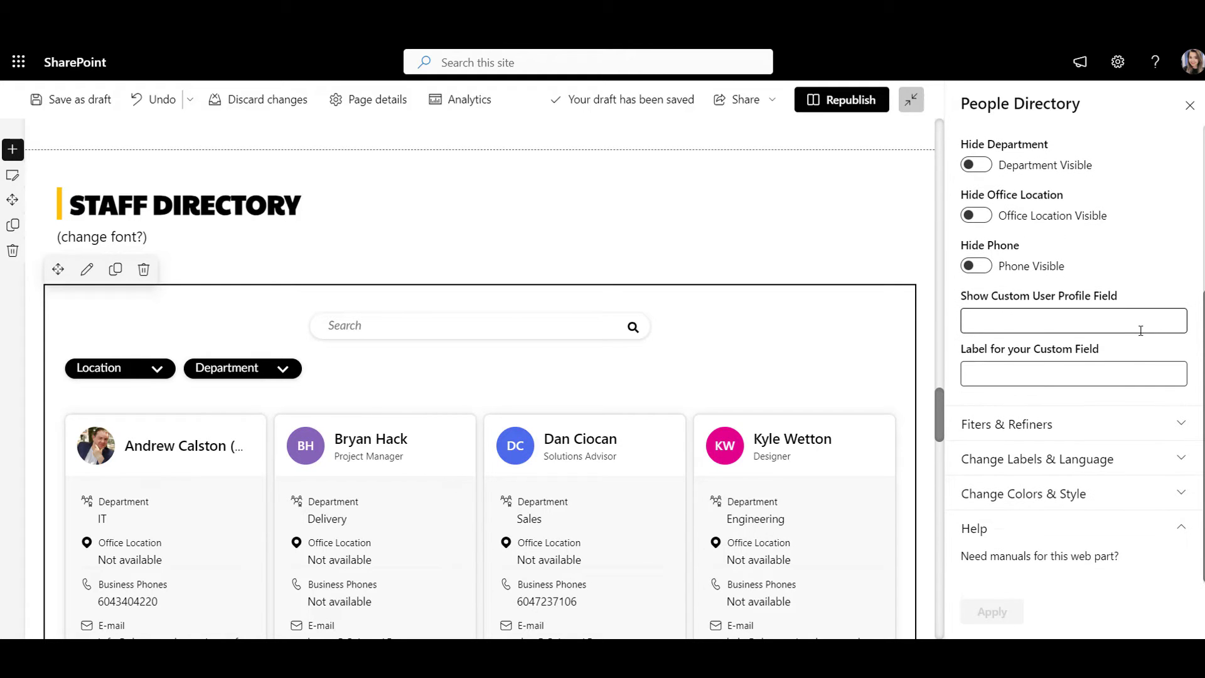
pyautogui.click(1116, 419)
pyautogui.scroll(-5, 1114, 433)
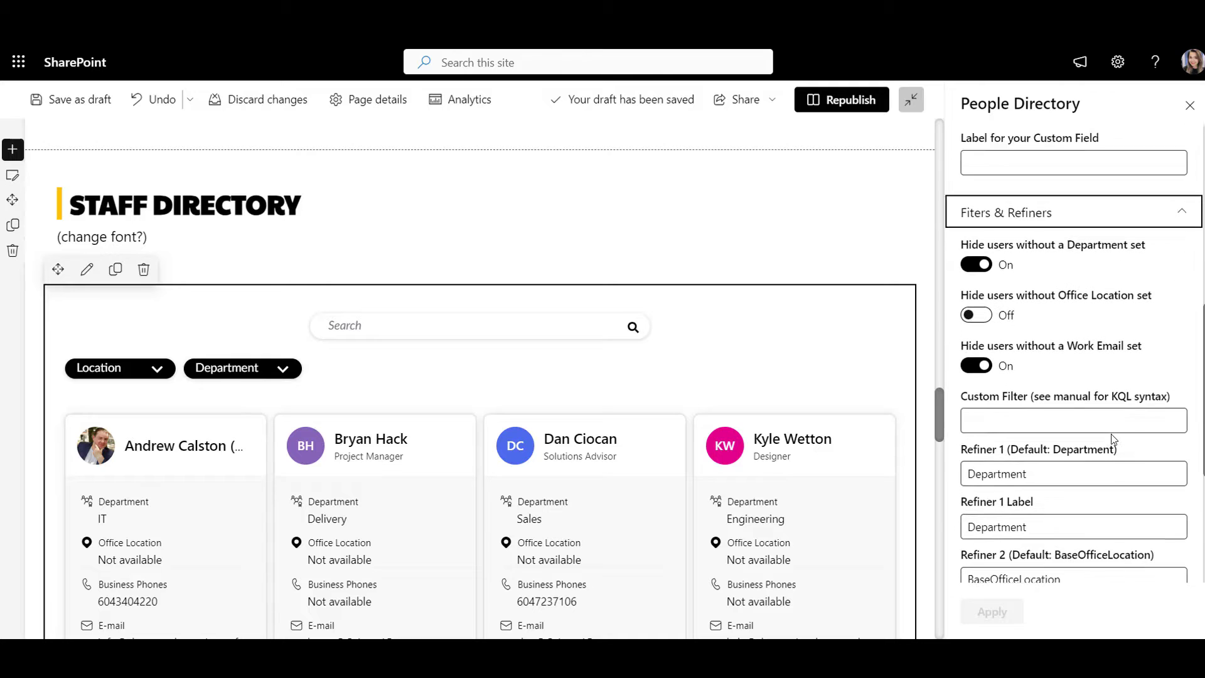
pyautogui.scroll(-1, 1113, 436)
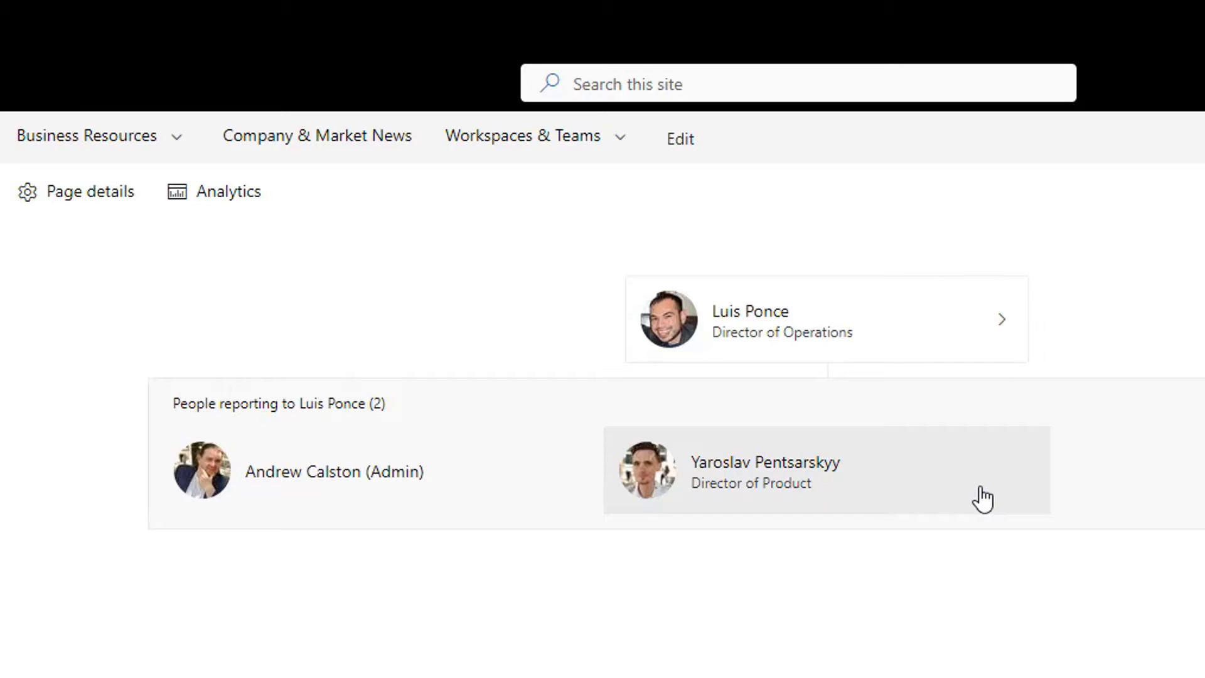
# Step: Insert the Organization chart web part and expand the Director of Product's and Director of Operations' direct reports
pyautogui.click(979, 498)
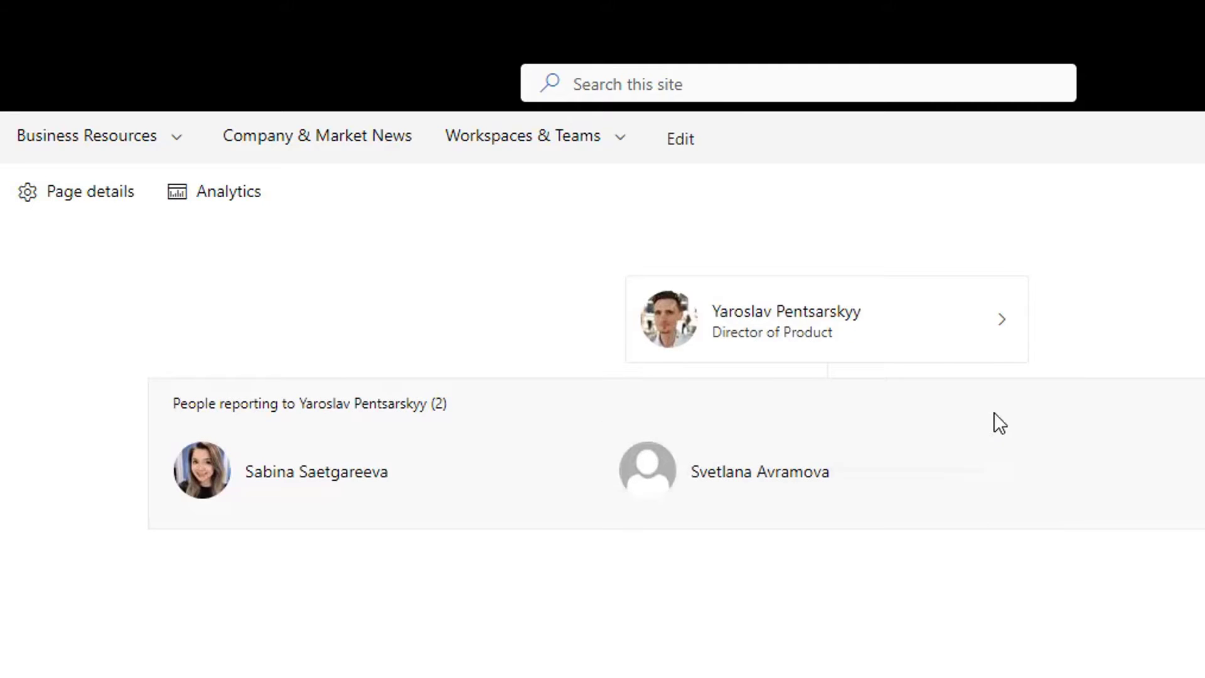
pyautogui.click(1007, 343)
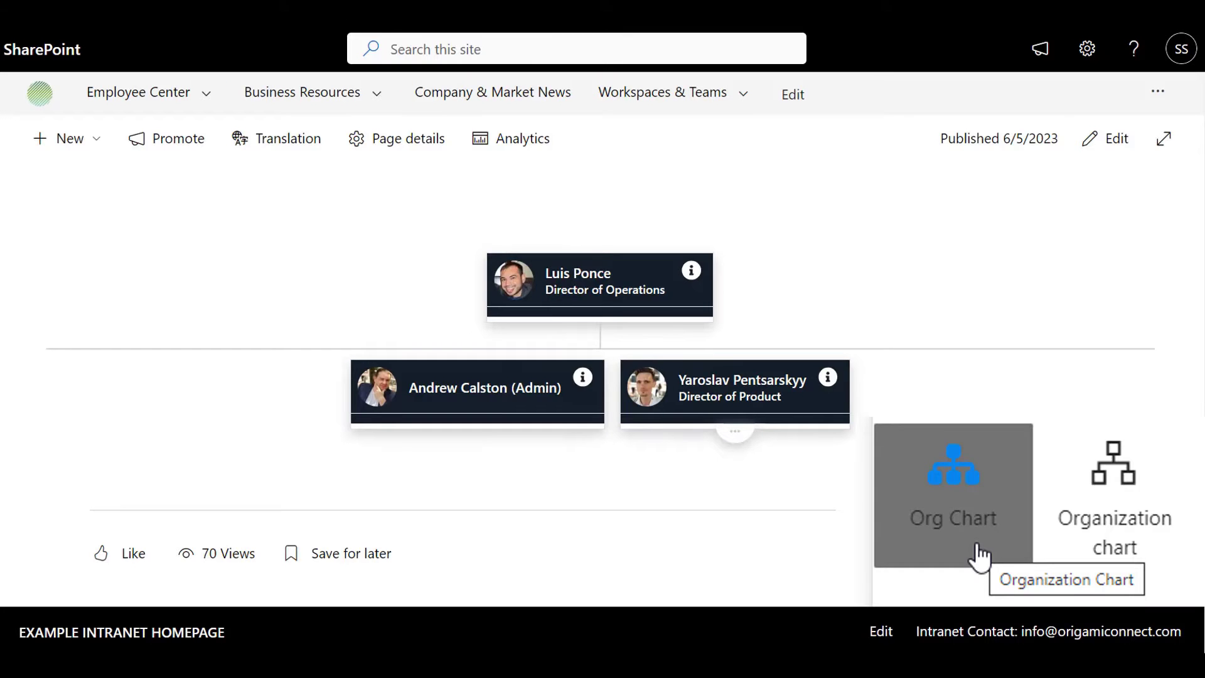
pyautogui.click(735, 433)
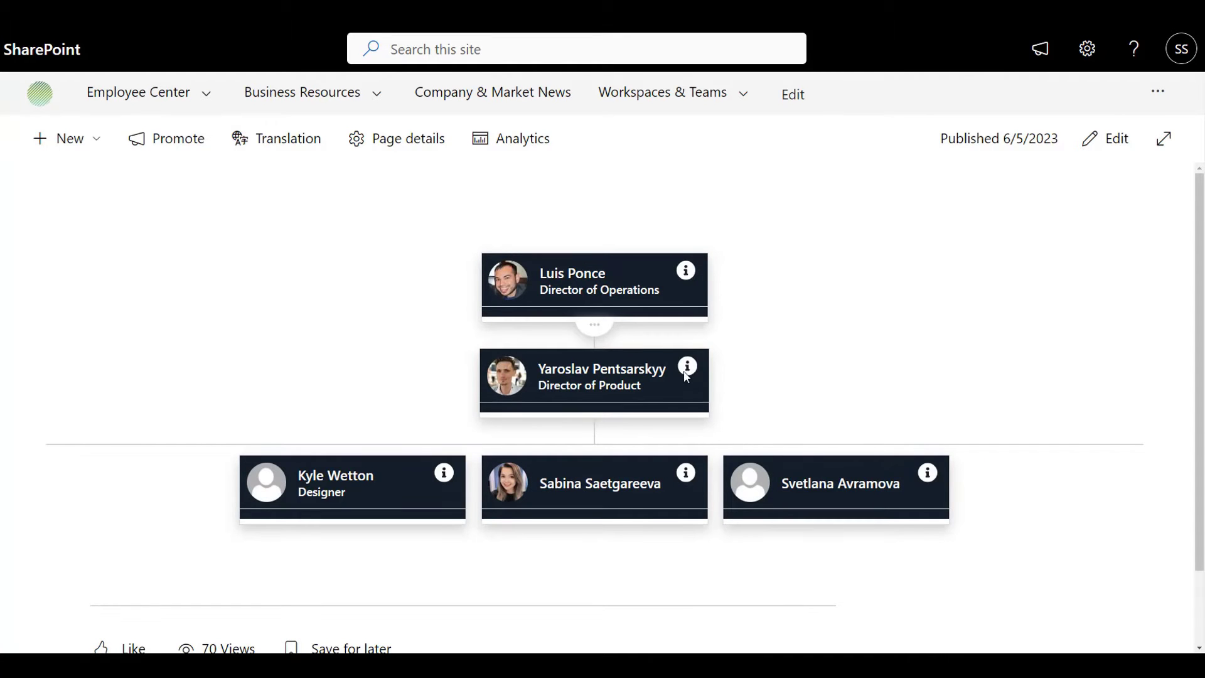
pyautogui.click(588, 326)
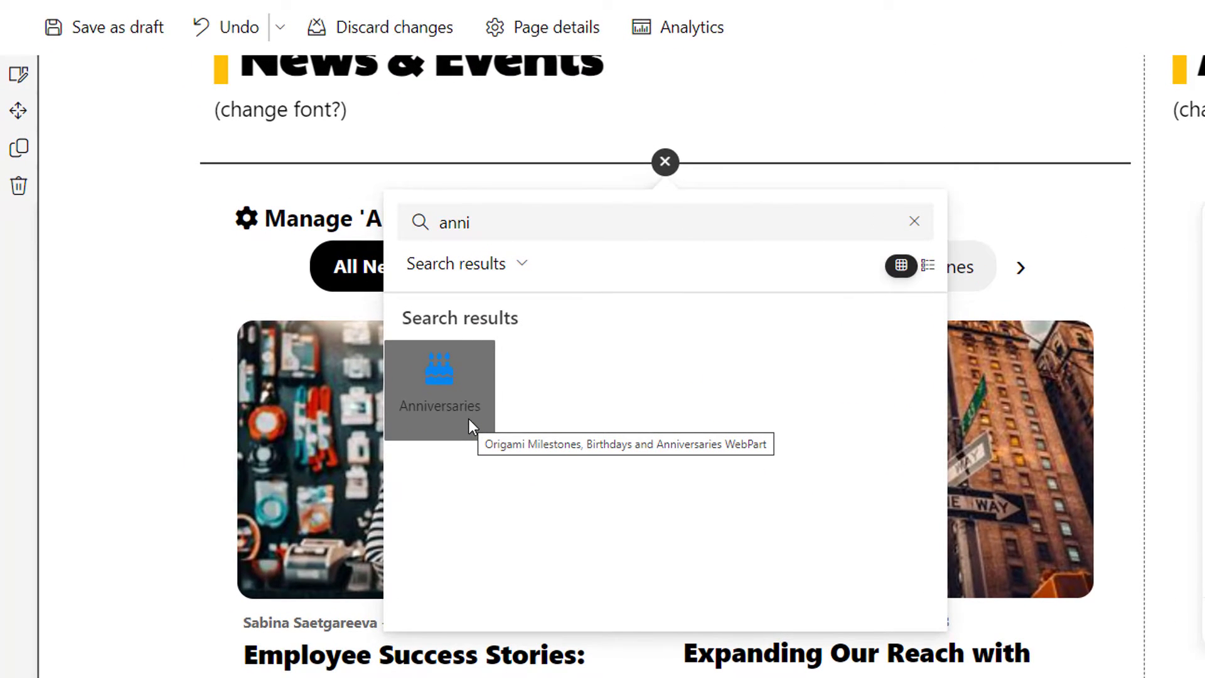
# Step: Insert the Anniversaries web part in the right column, open its list, and cancel editing the first entry
pyautogui.click(469, 419)
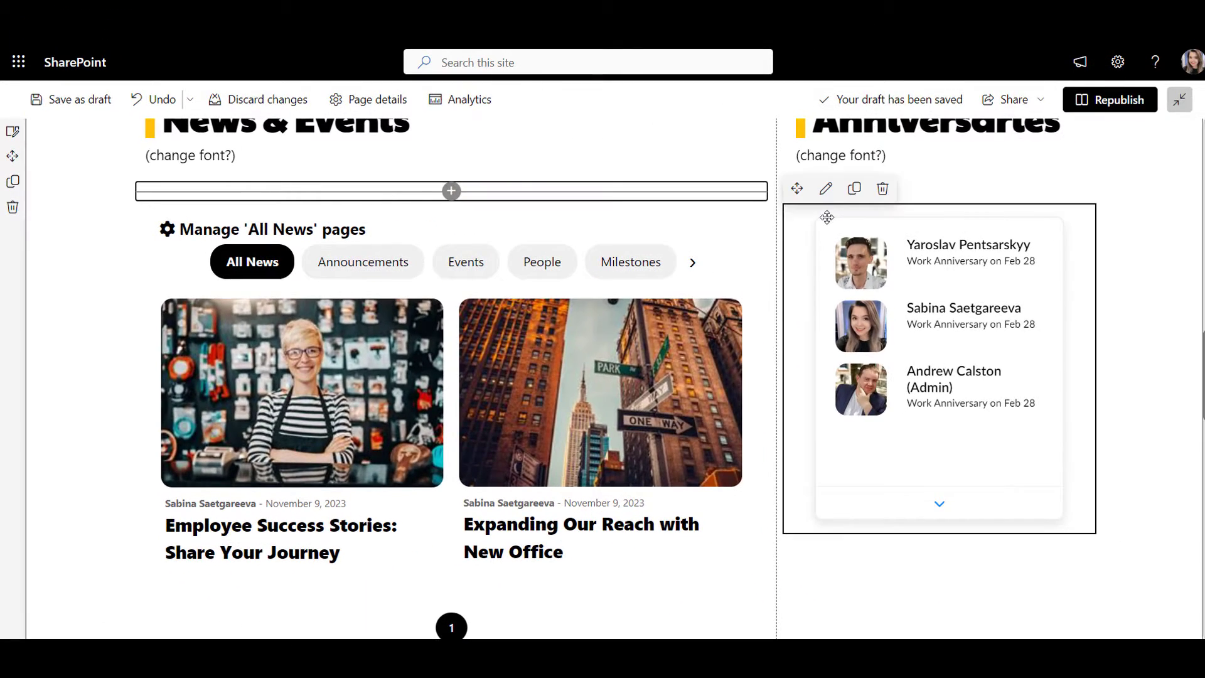
pyautogui.click(825, 189)
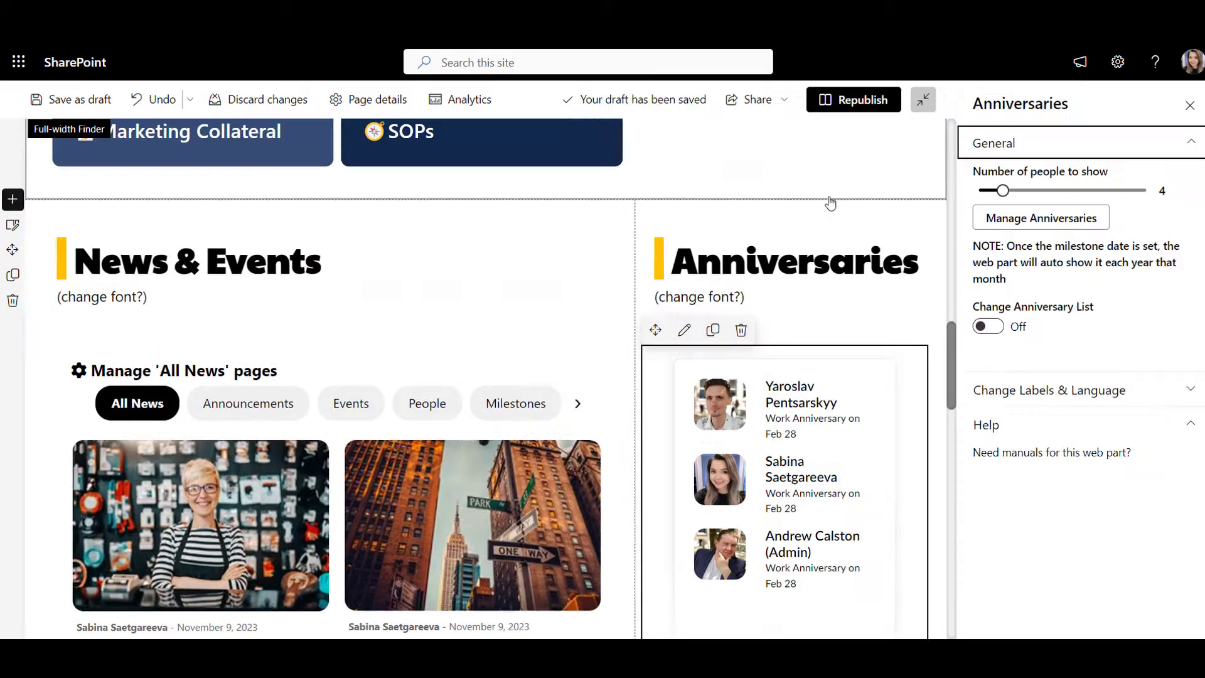
pyautogui.click(992, 219)
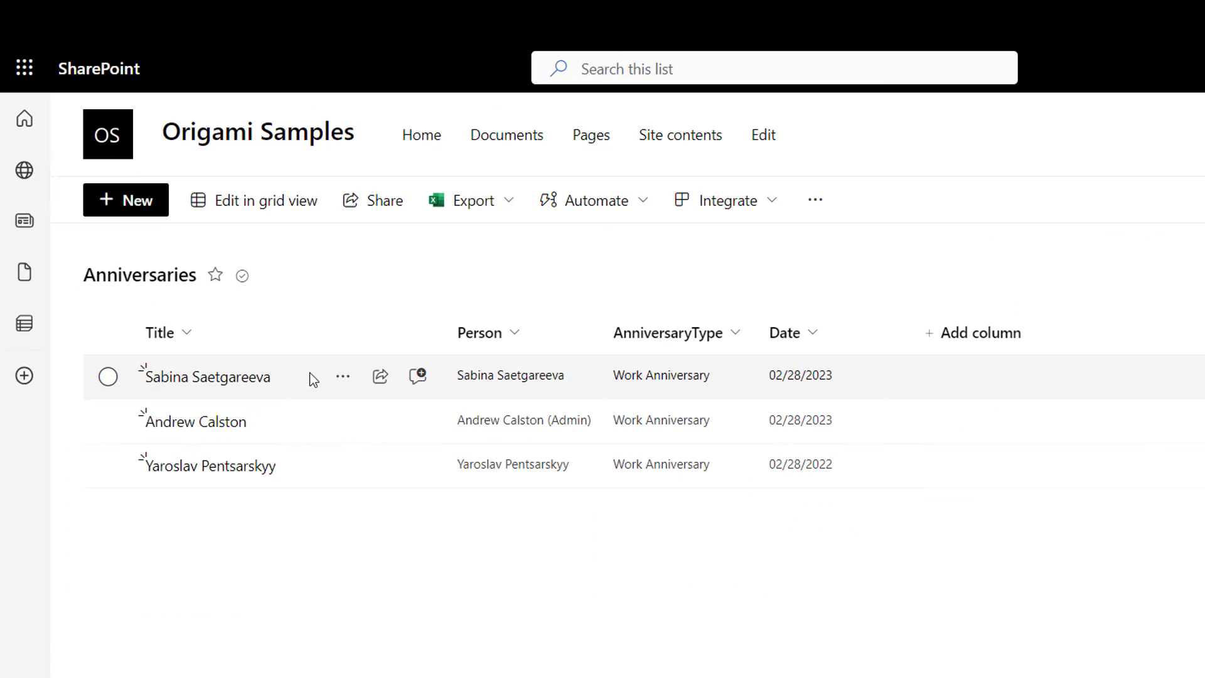
pyautogui.click(343, 377)
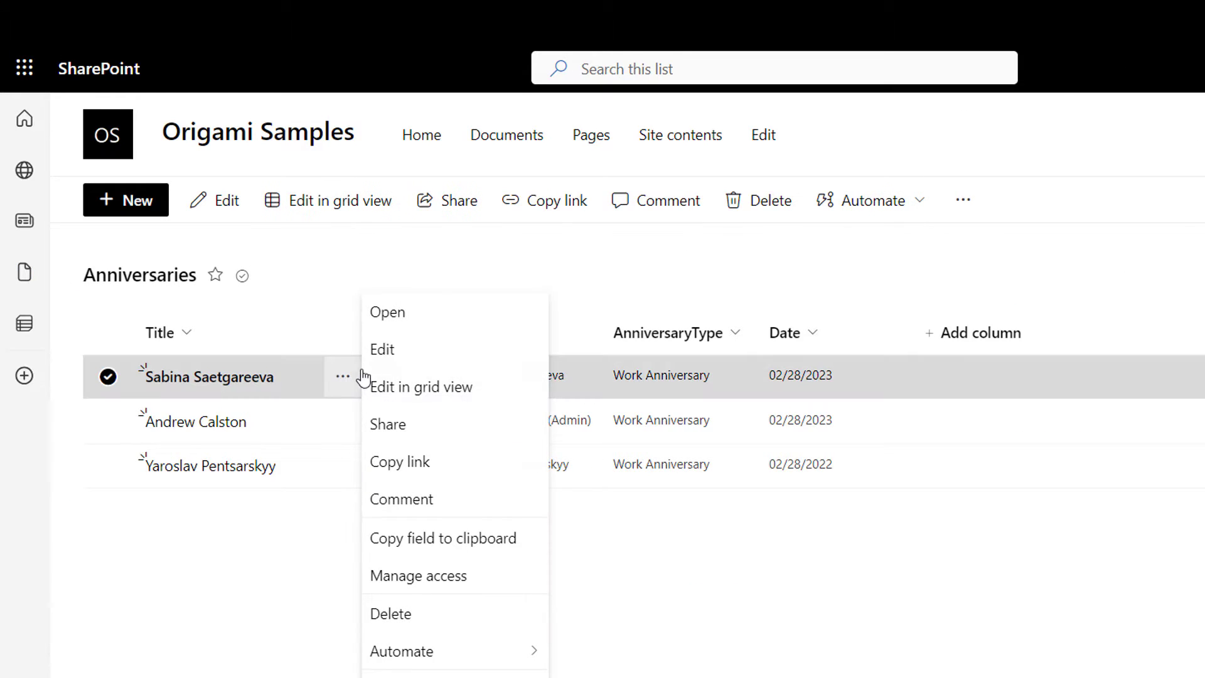
pyautogui.click(384, 349)
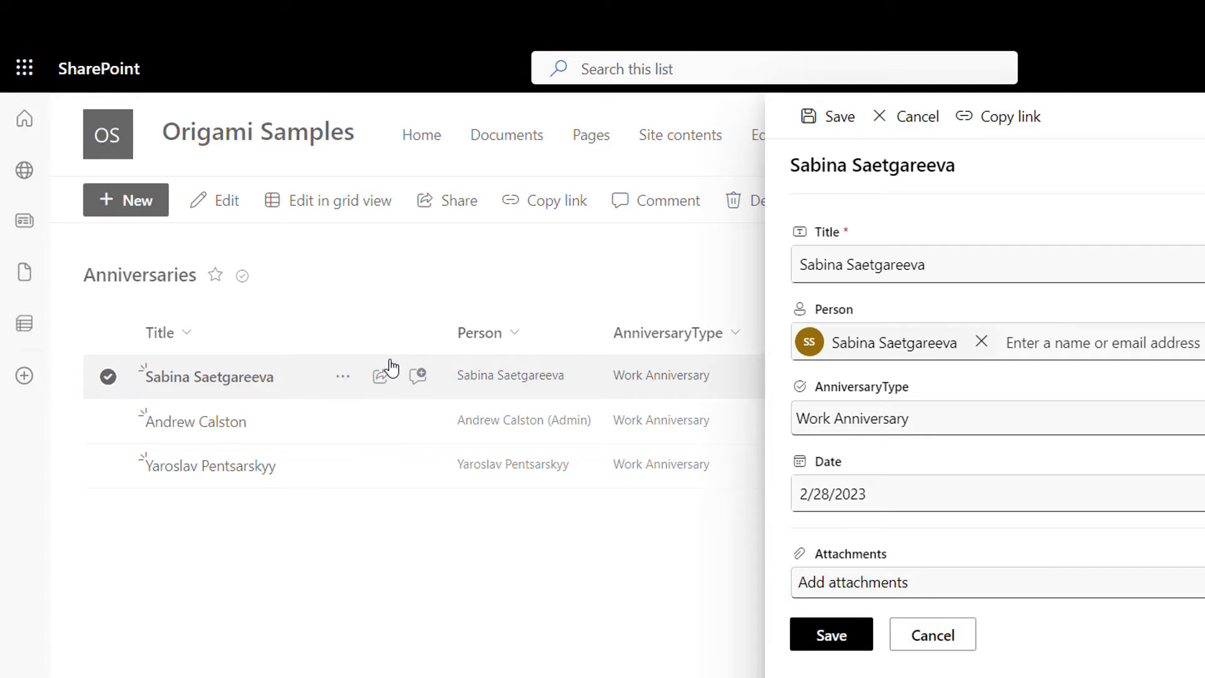
pyautogui.click(957, 637)
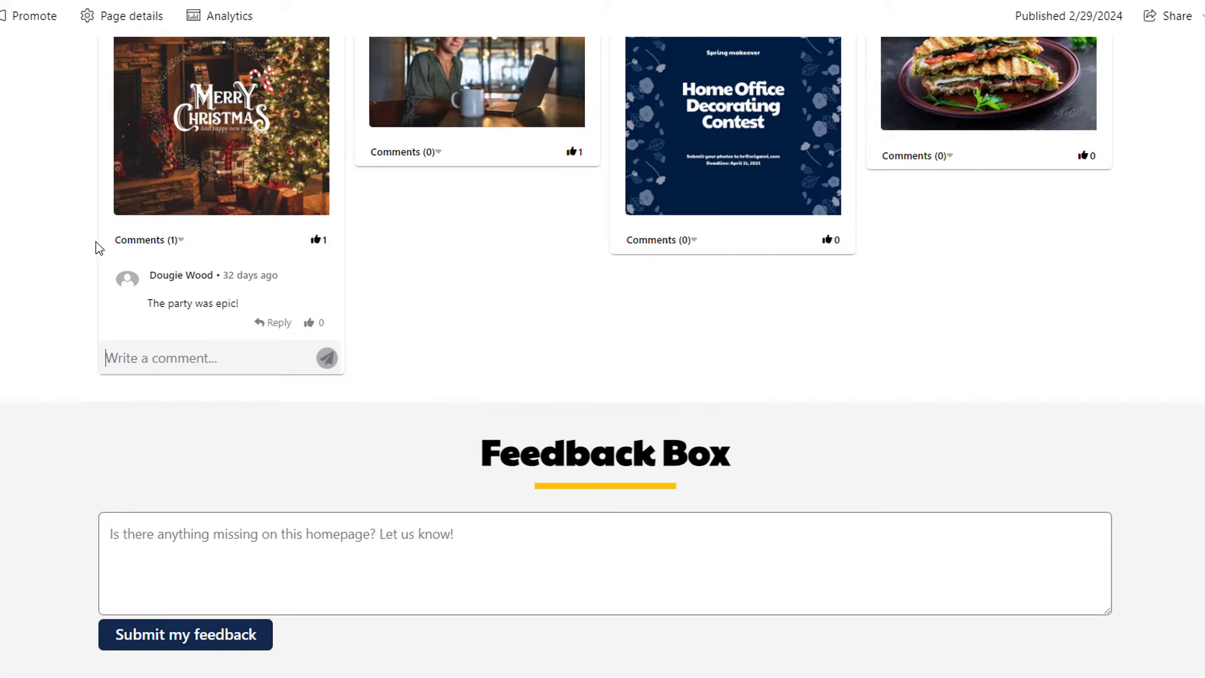
# Step: Collapse the comment thread under the Christmas post and scroll back up
pyautogui.click(128, 242)
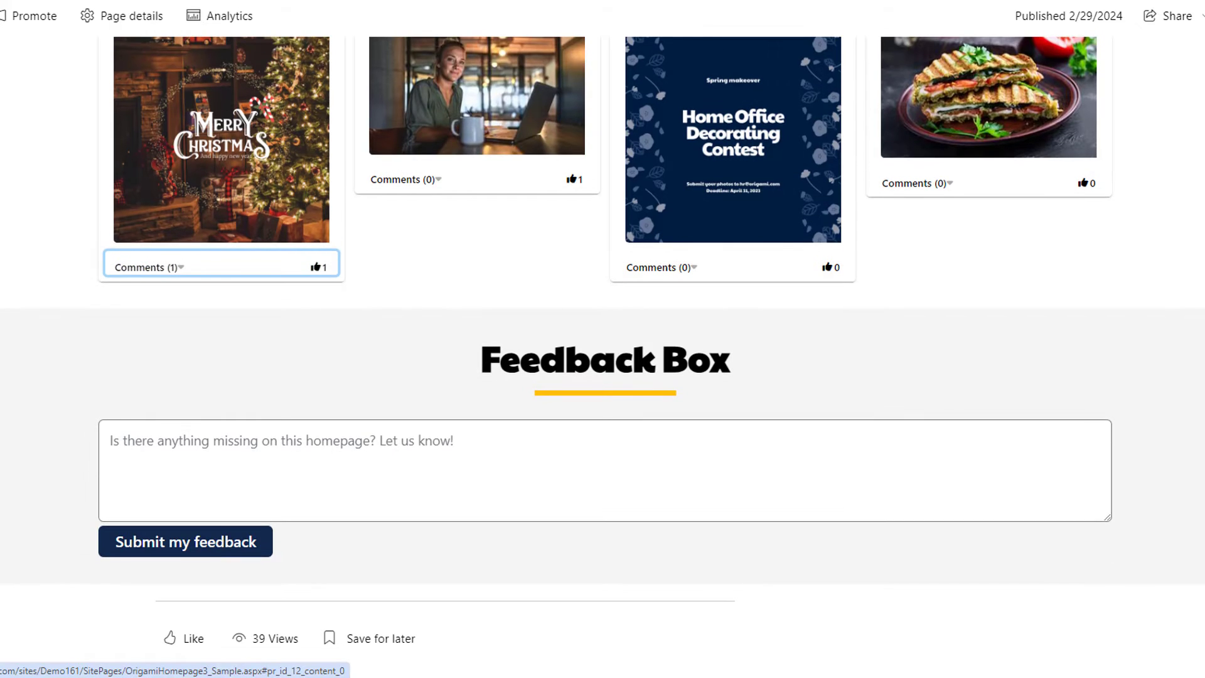
pyautogui.scroll(5, 602, 339)
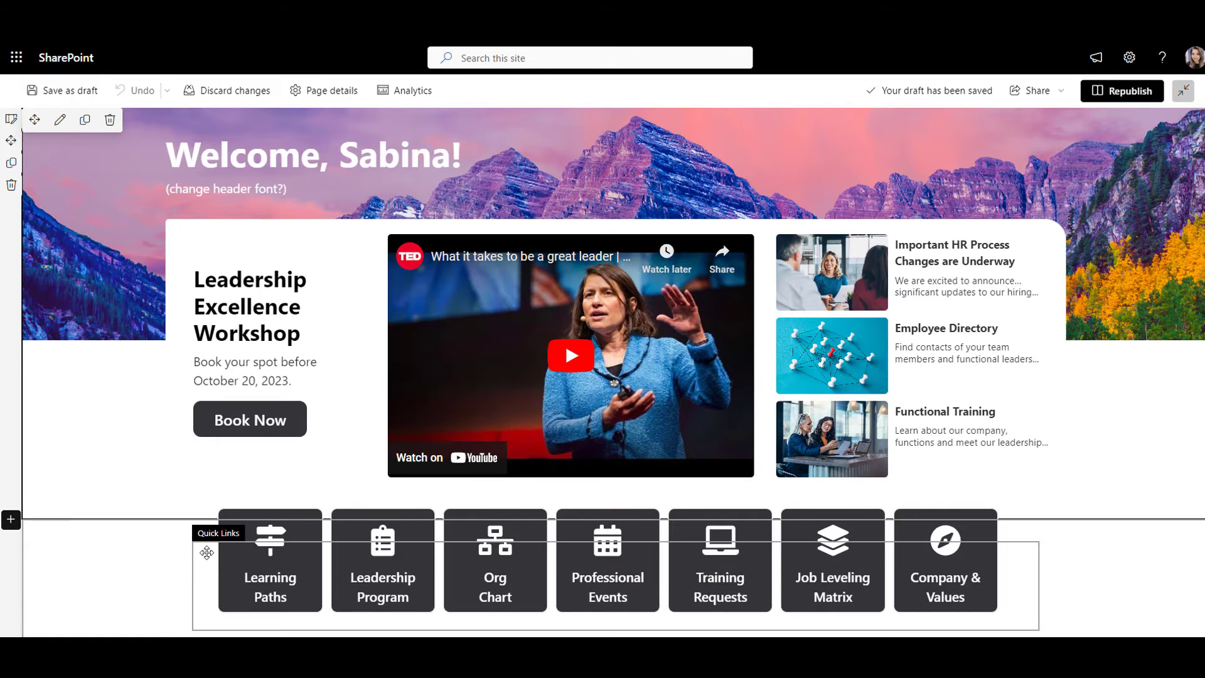
# Step: Define a target profile for Quick Links and list its Department and Location profile attributes
pyautogui.click(233, 527)
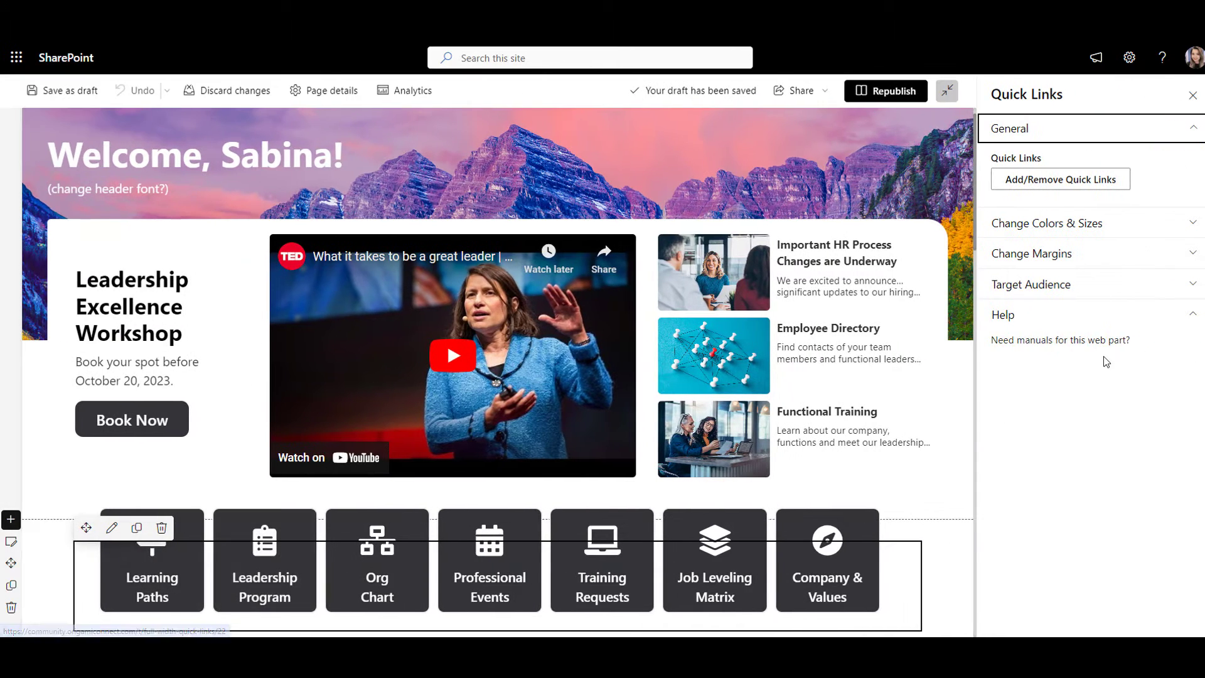
pyautogui.click(1149, 290)
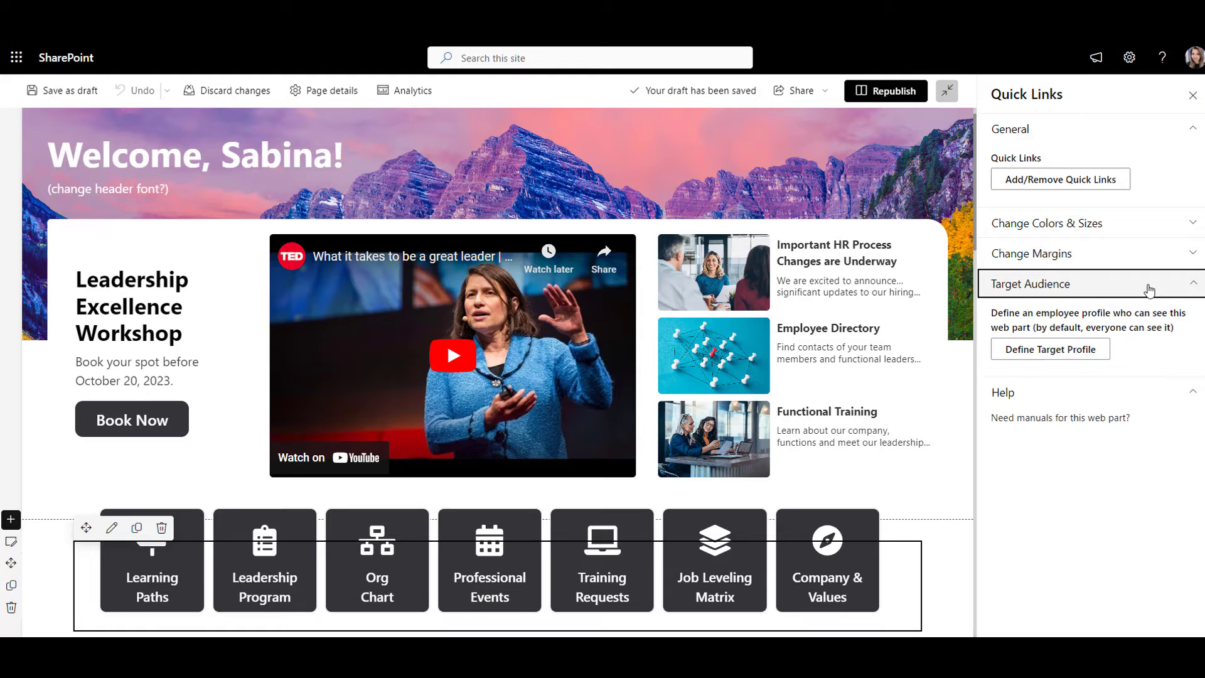
pyautogui.click(1068, 350)
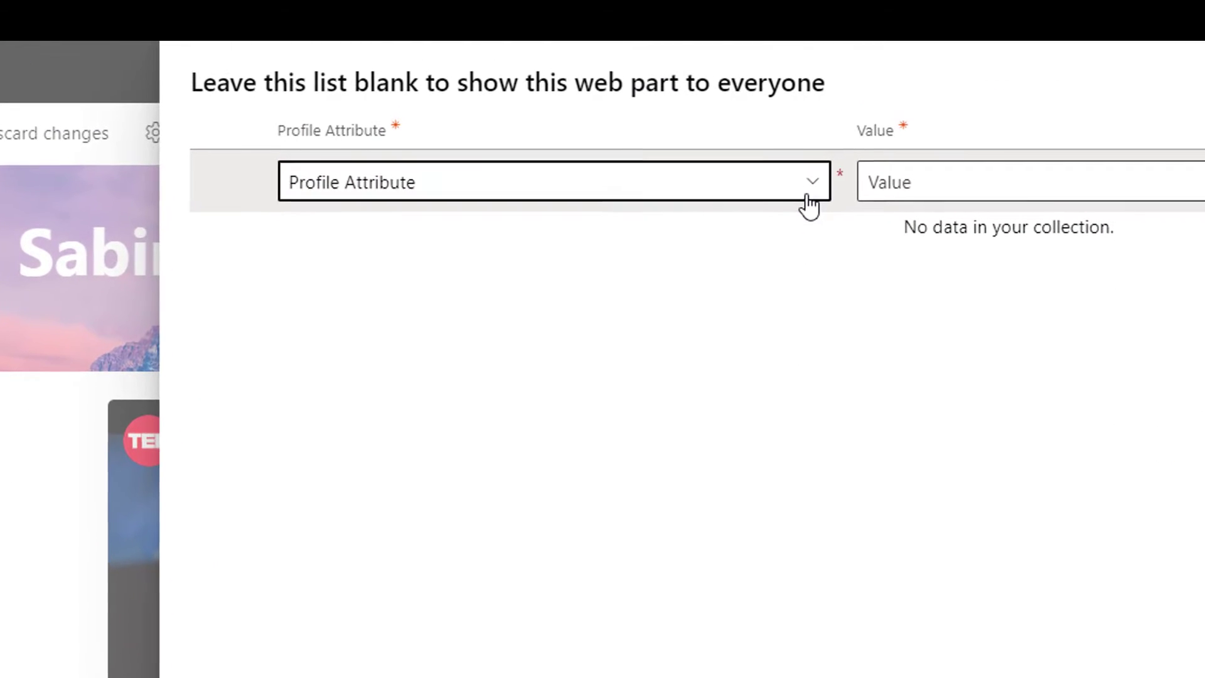
pyautogui.click(809, 206)
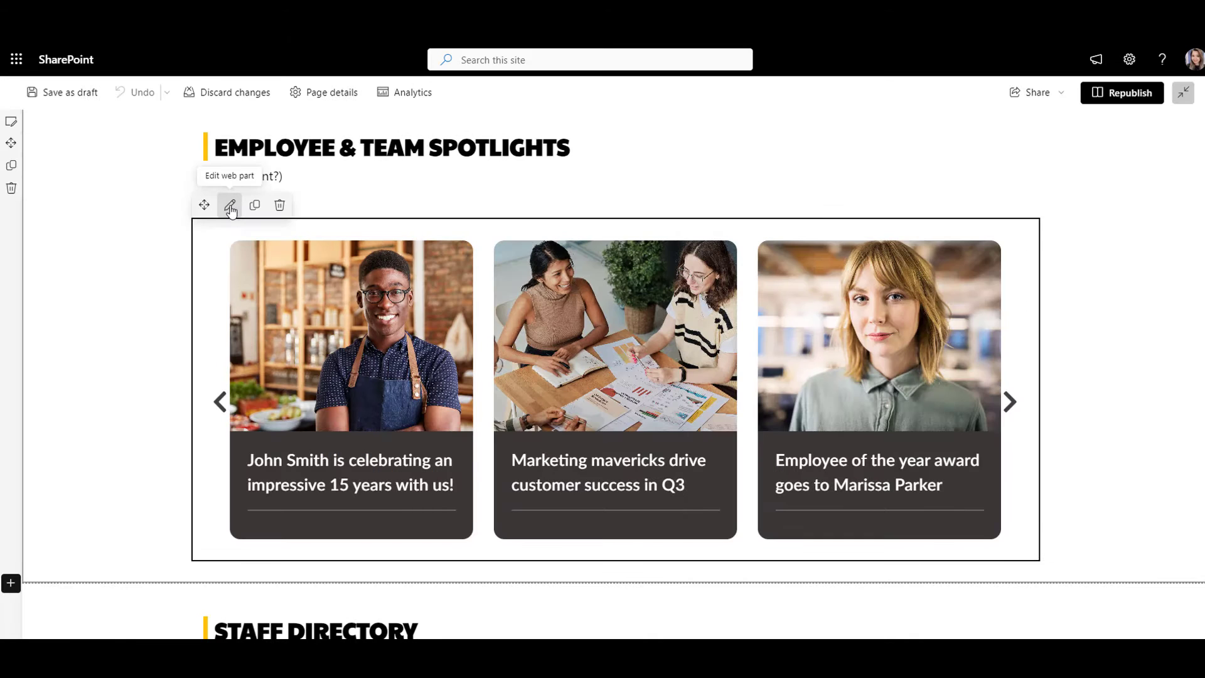
# Step: Review the Posts Carousel's post list and the first post's Target to options
pyautogui.click(231, 206)
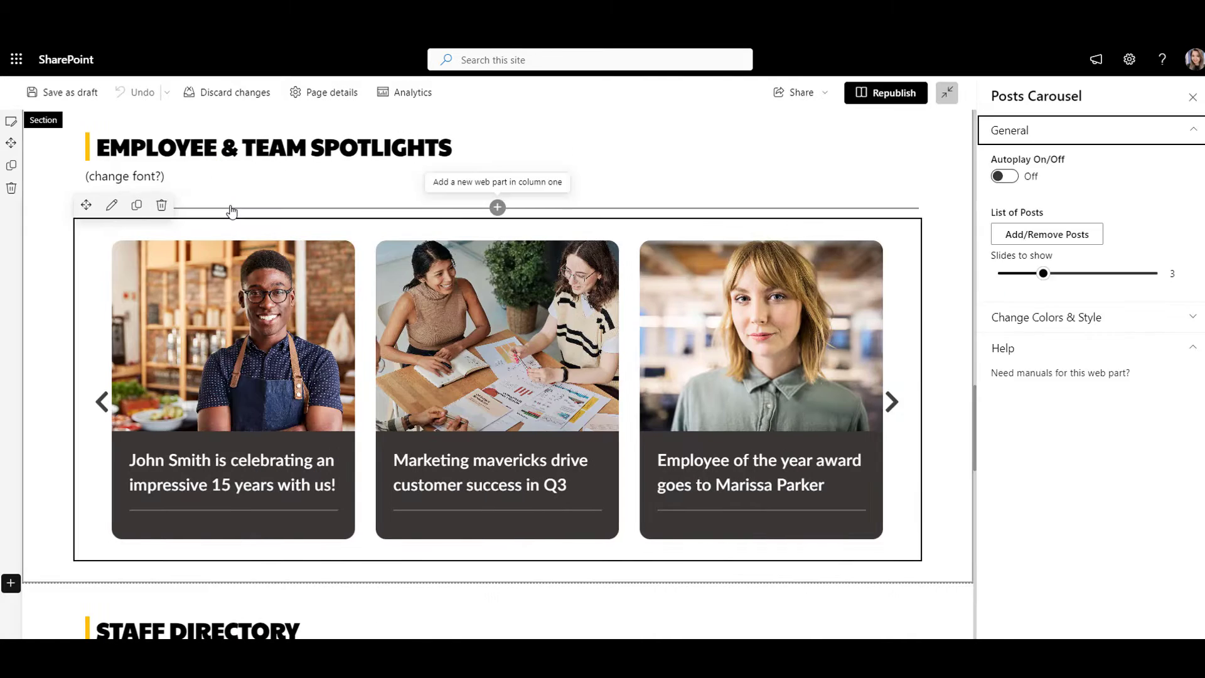
pyautogui.click(1091, 234)
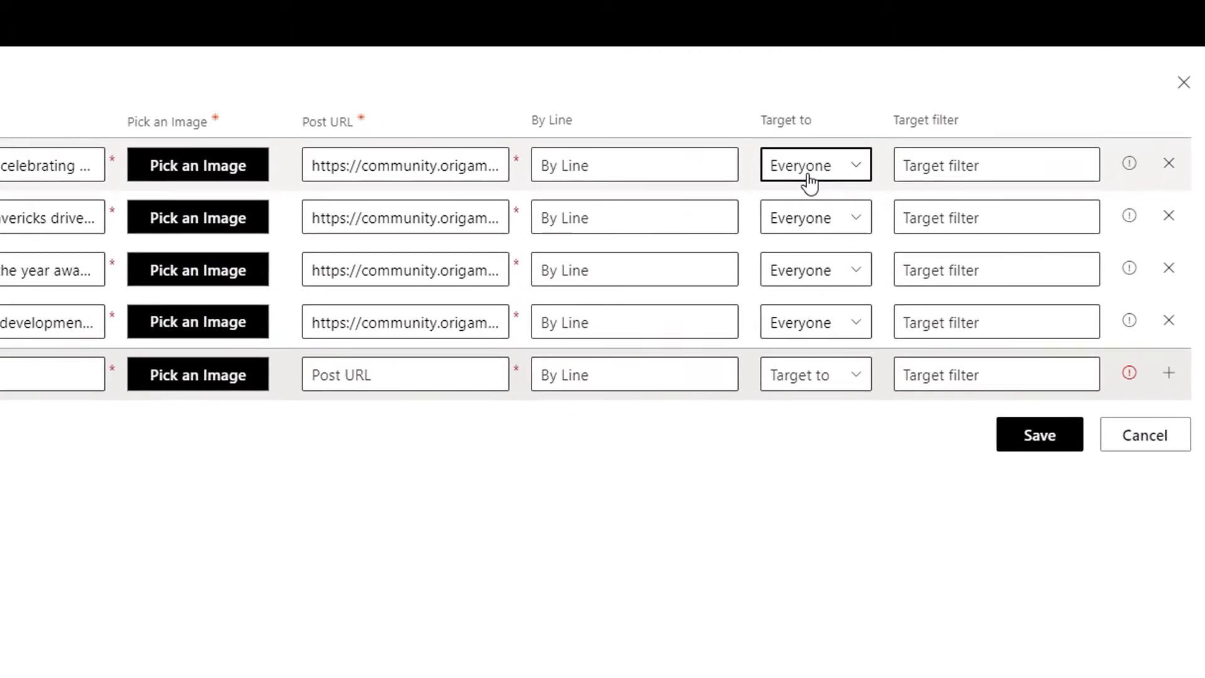
pyautogui.click(954, 126)
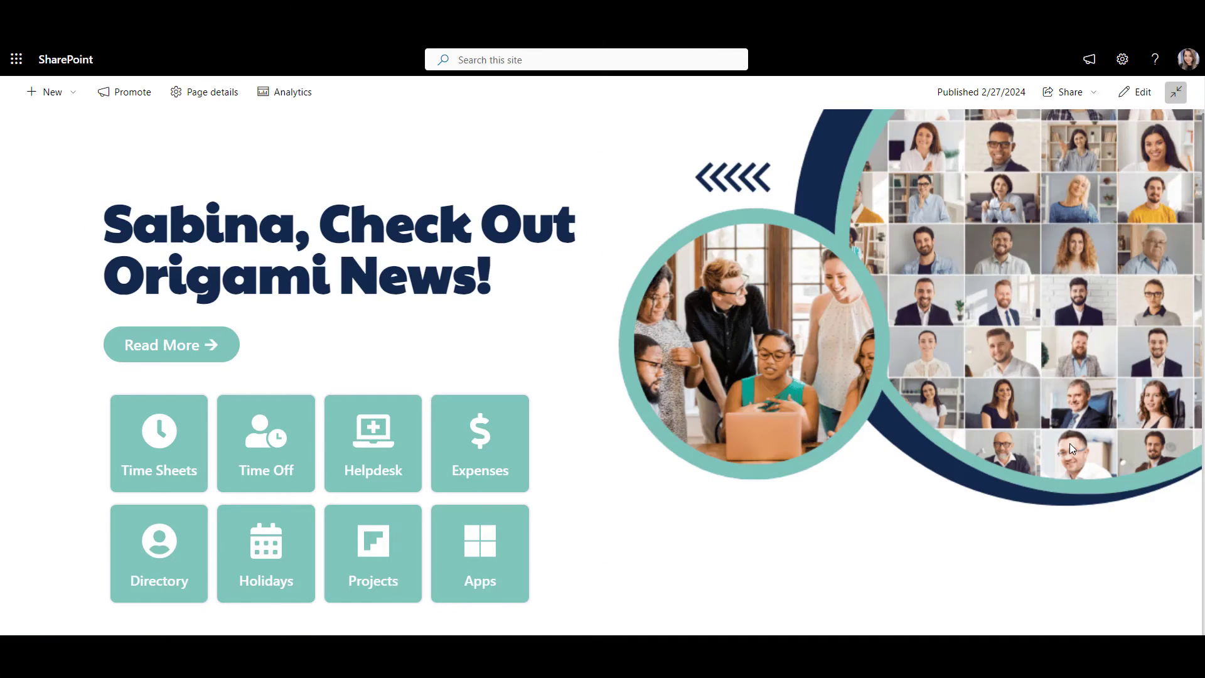
# Step: Scroll down through the home page and the site usage analytics charts
pyautogui.scroll(-10, 1070, 446)
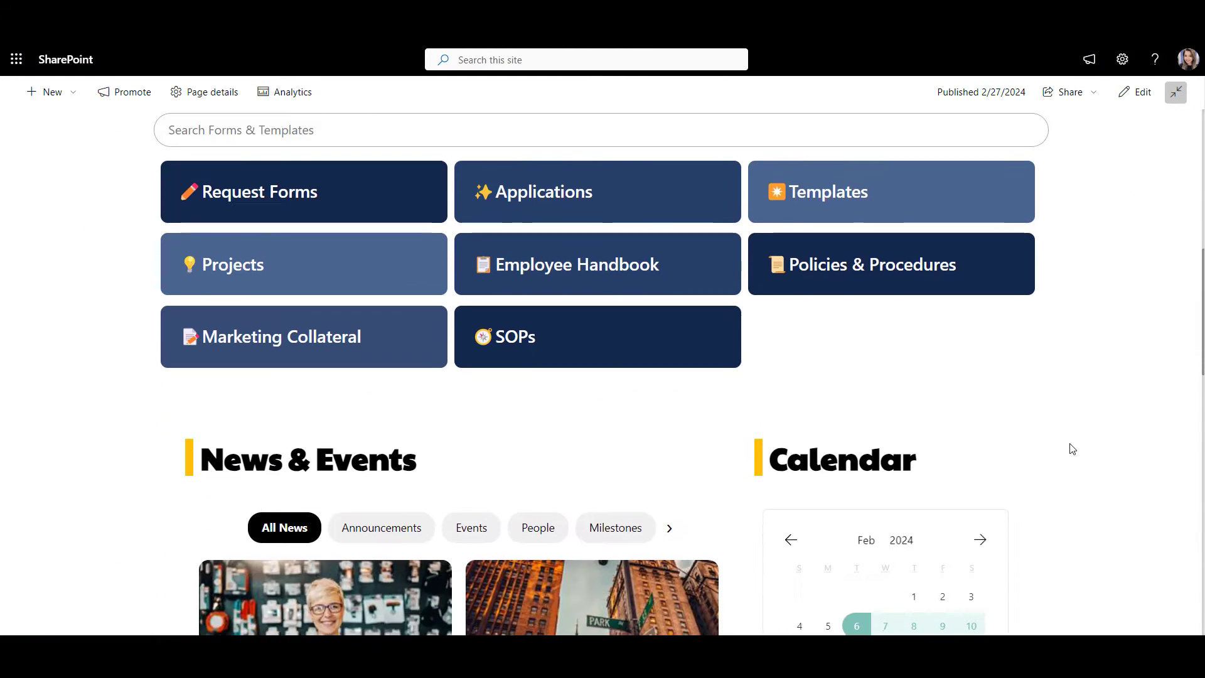
pyautogui.scroll(-4, 1072, 448)
pyautogui.scroll(-8, 1072, 448)
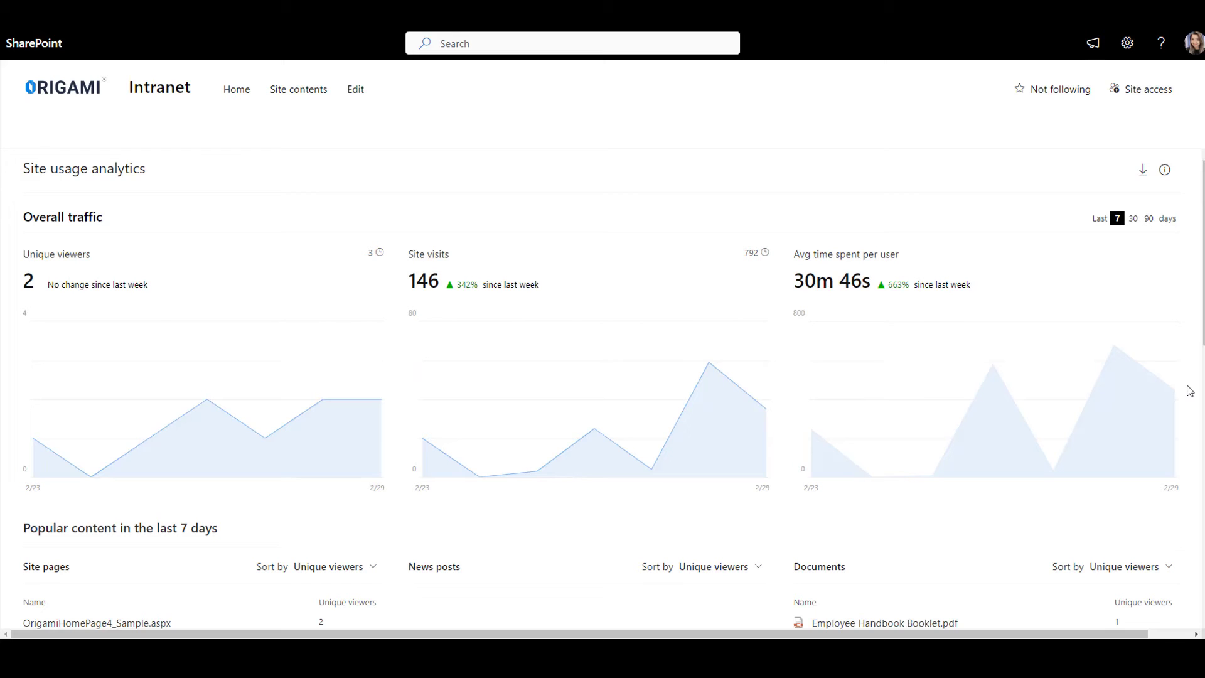
pyautogui.scroll(-4, 1189, 390)
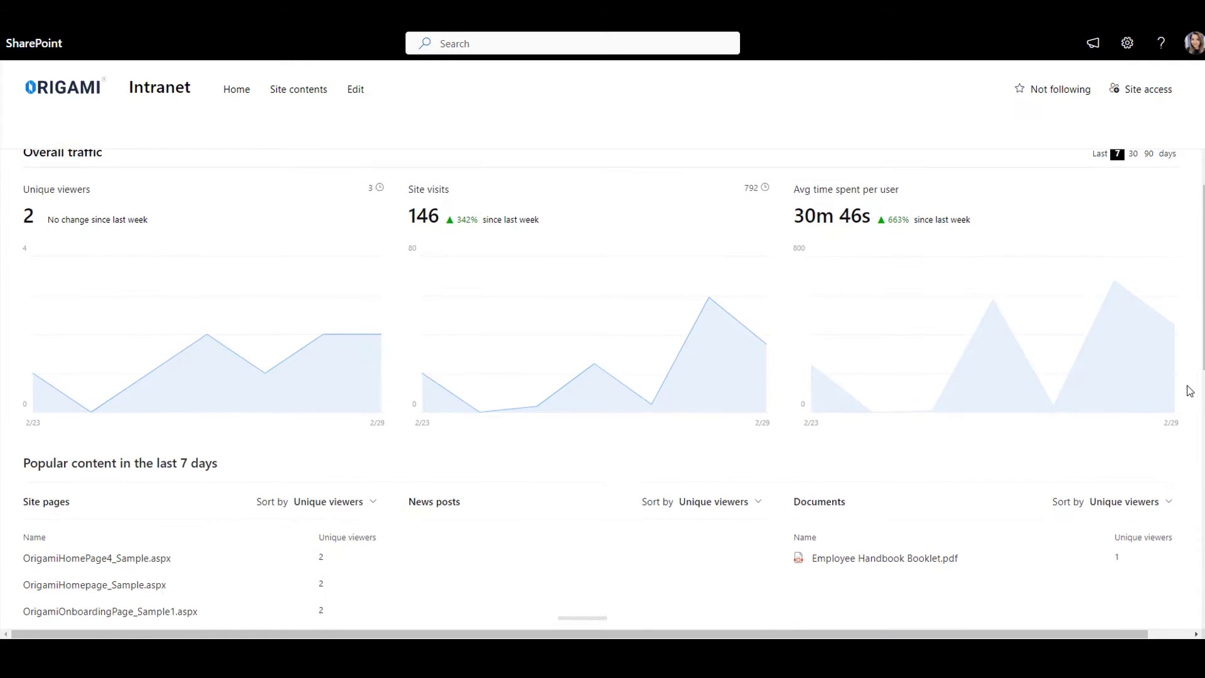
pyautogui.scroll(-1, 1189, 390)
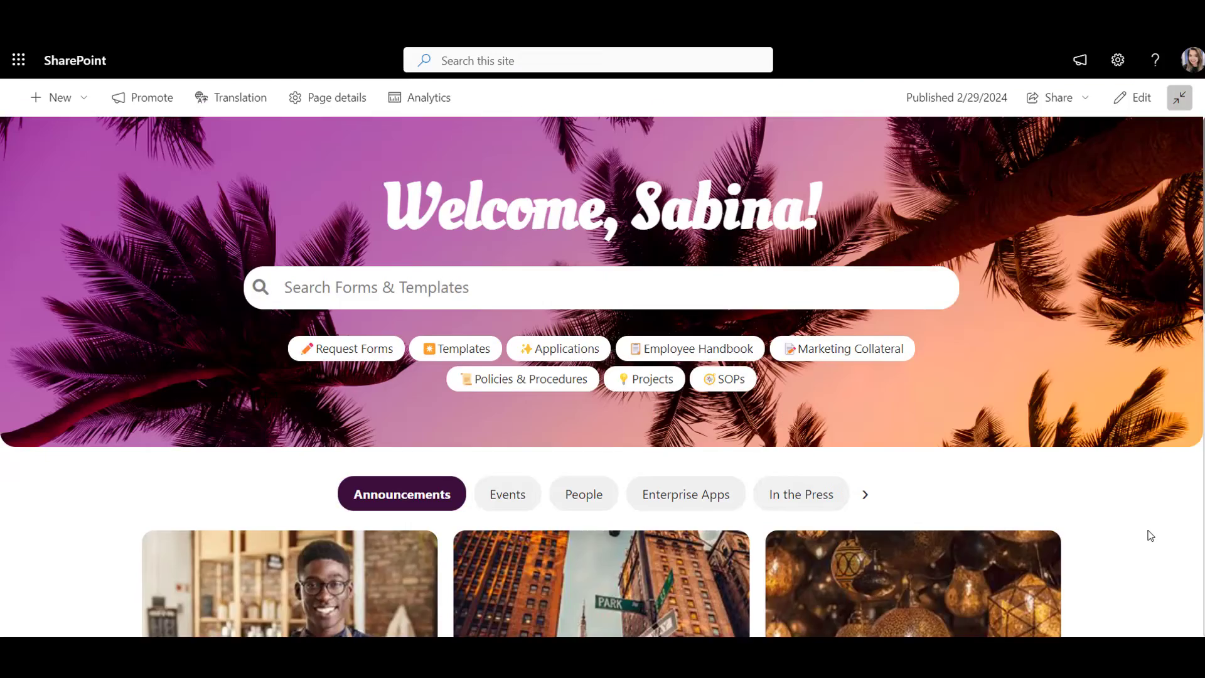
pyautogui.scroll(-10, 1150, 535)
pyautogui.scroll(-4, 1150, 535)
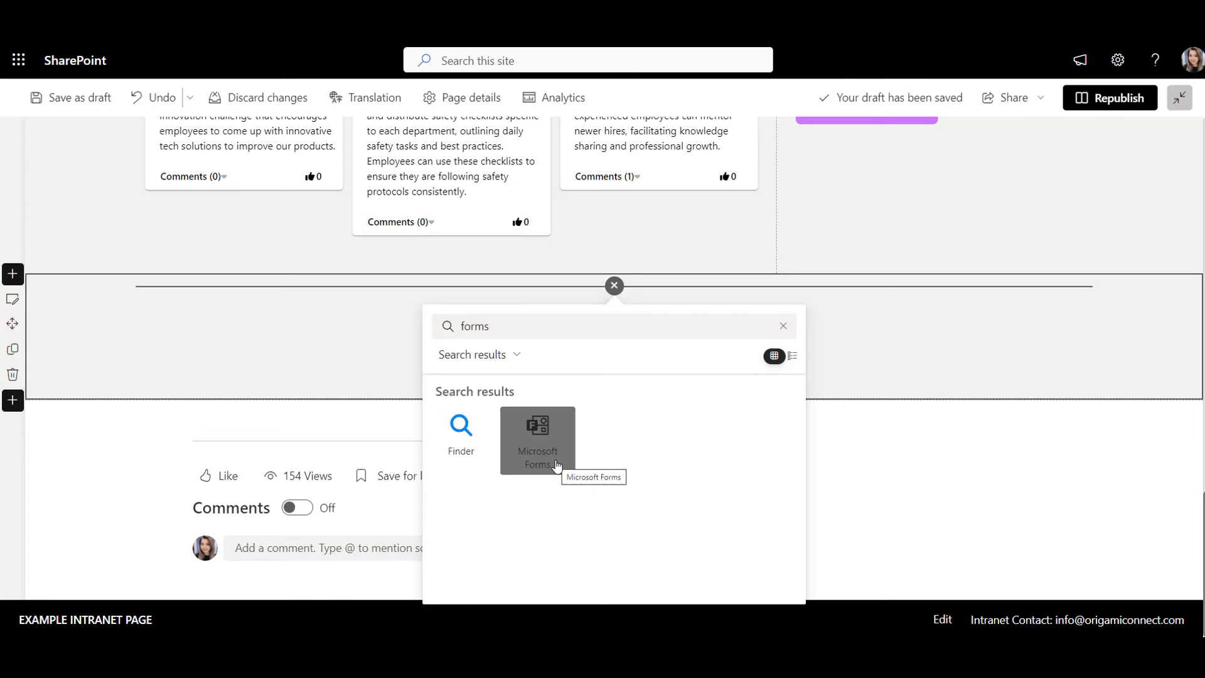
# Step: Add a Microsoft Forms web part embedding the existing Feedback form by its pasted web address
pyautogui.click(556, 465)
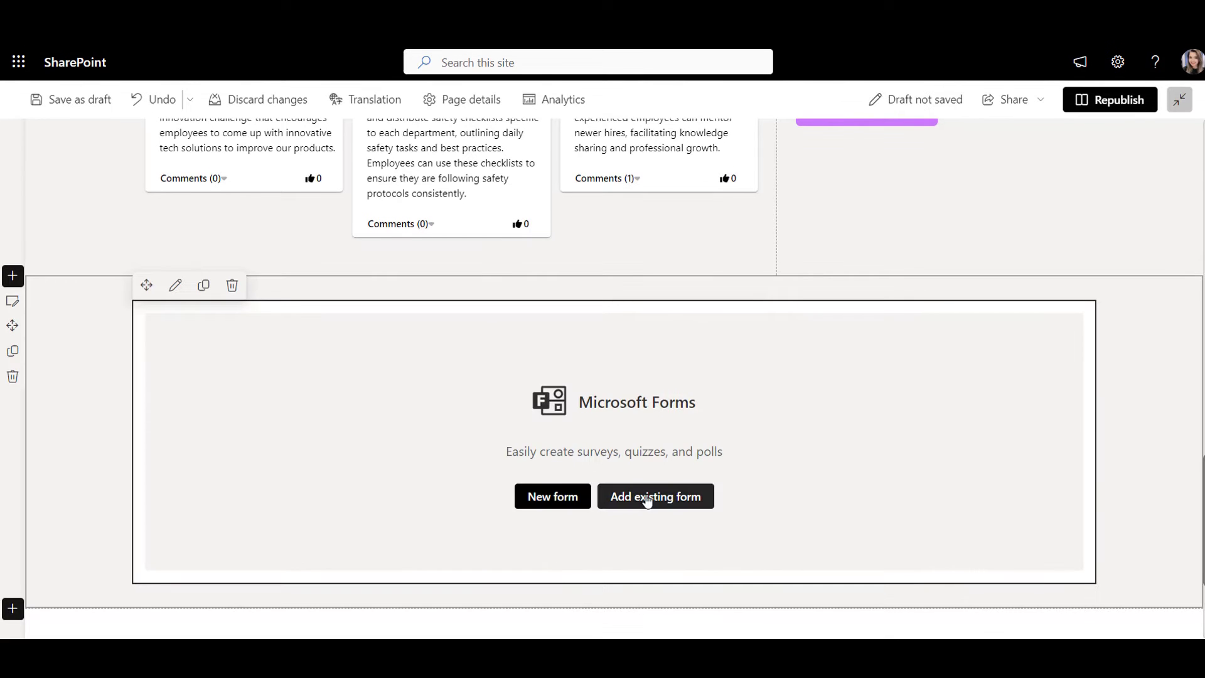
pyautogui.click(650, 500)
pyautogui.write('https://forms.office.com/Pages/ResponsePage.aspx?id=hXCKZXjpZkSU4HtavdErZrUUO7i31qROsIX3ghWtV11UQ1RZWUxBSjRKTkpMTjZLUTRLUklLVVM0Ni4u')
pyautogui.scroll(-3, 902, 383)
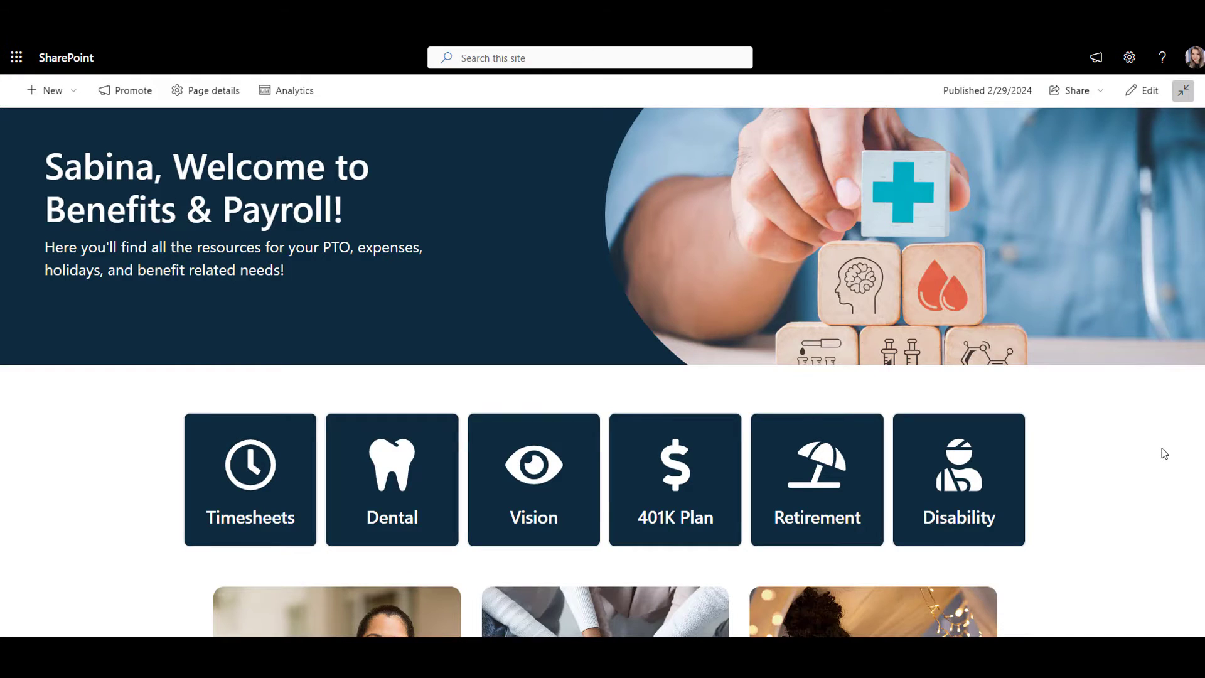
# Step: Scroll down through the Benefits & Payroll page
pyautogui.scroll(-8, 1164, 453)
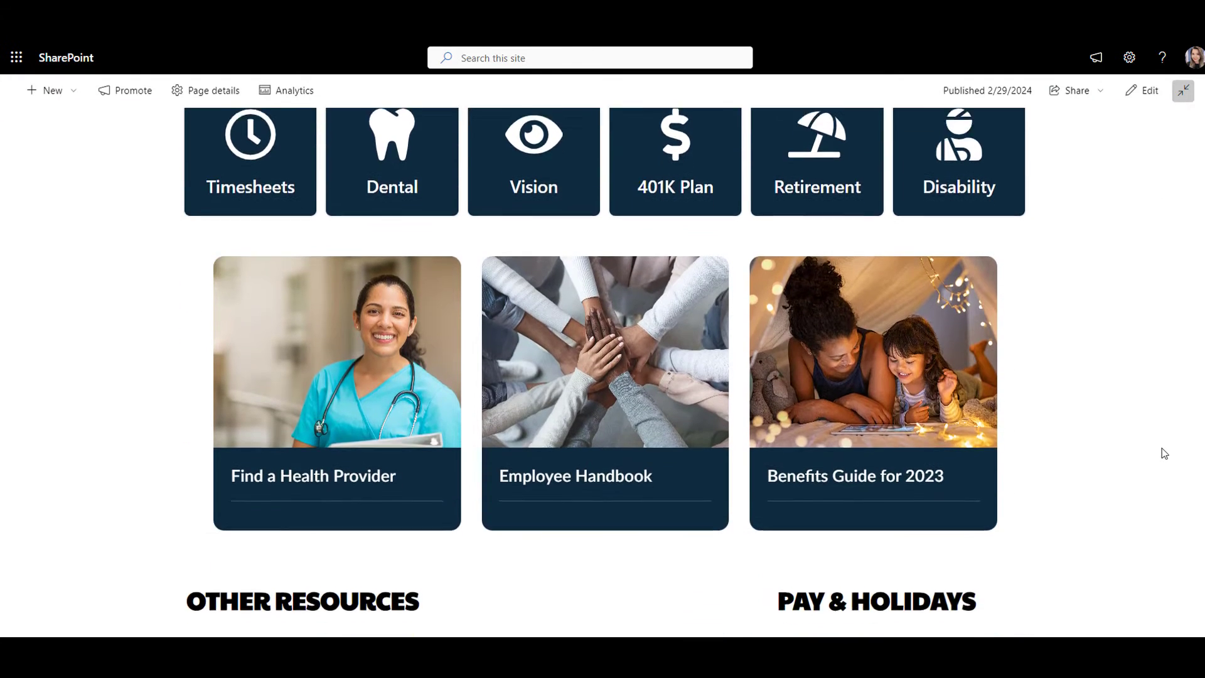
pyautogui.scroll(-10, 1164, 453)
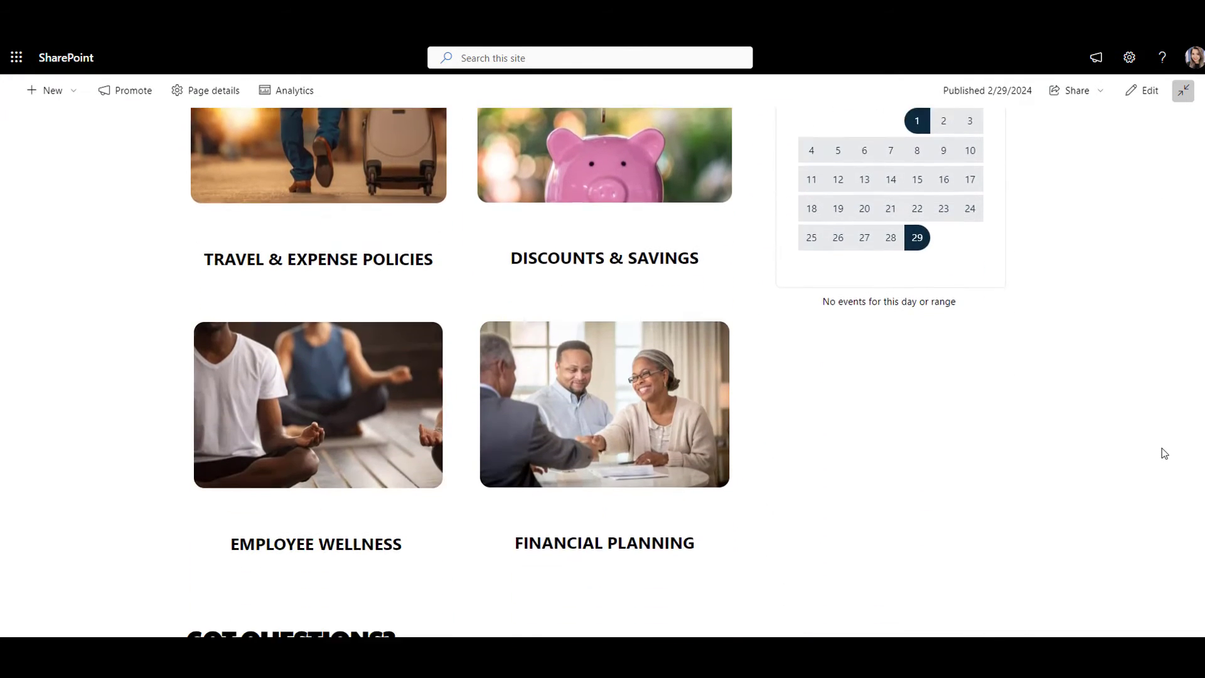
pyautogui.scroll(-5, 1164, 453)
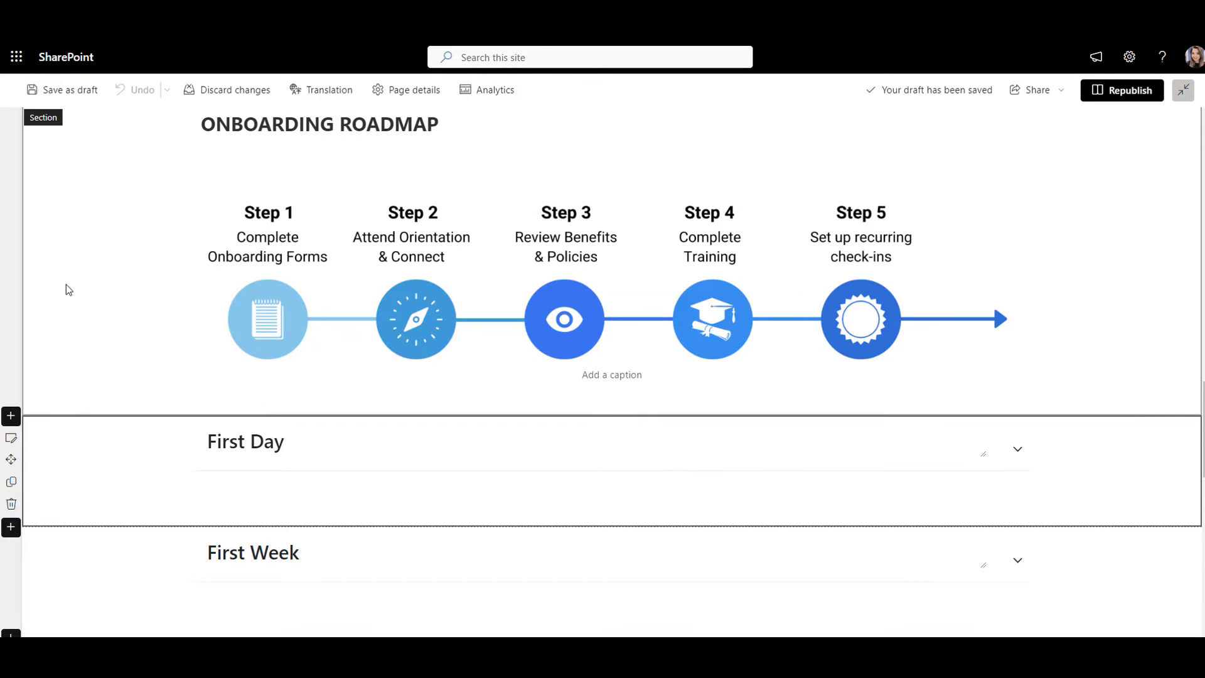
# Step: Keep the First Day section collapsible with its arrow aligned right, then preview collapsing it
pyautogui.click(12, 437)
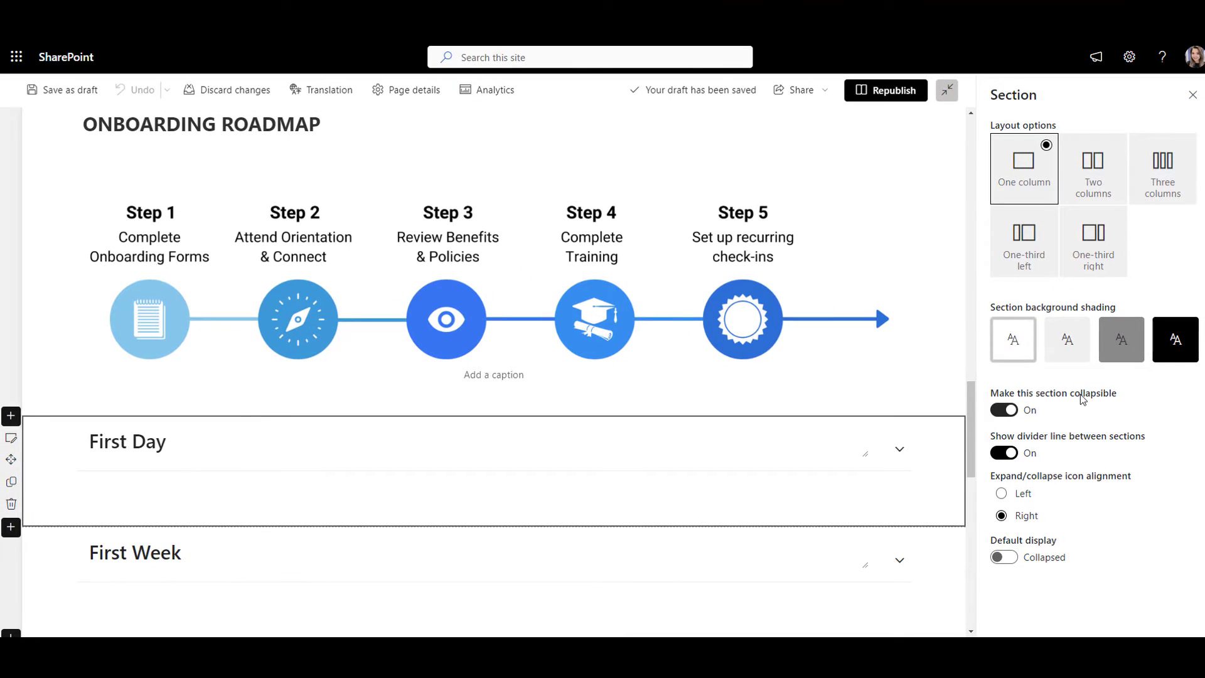
pyautogui.click(1011, 410)
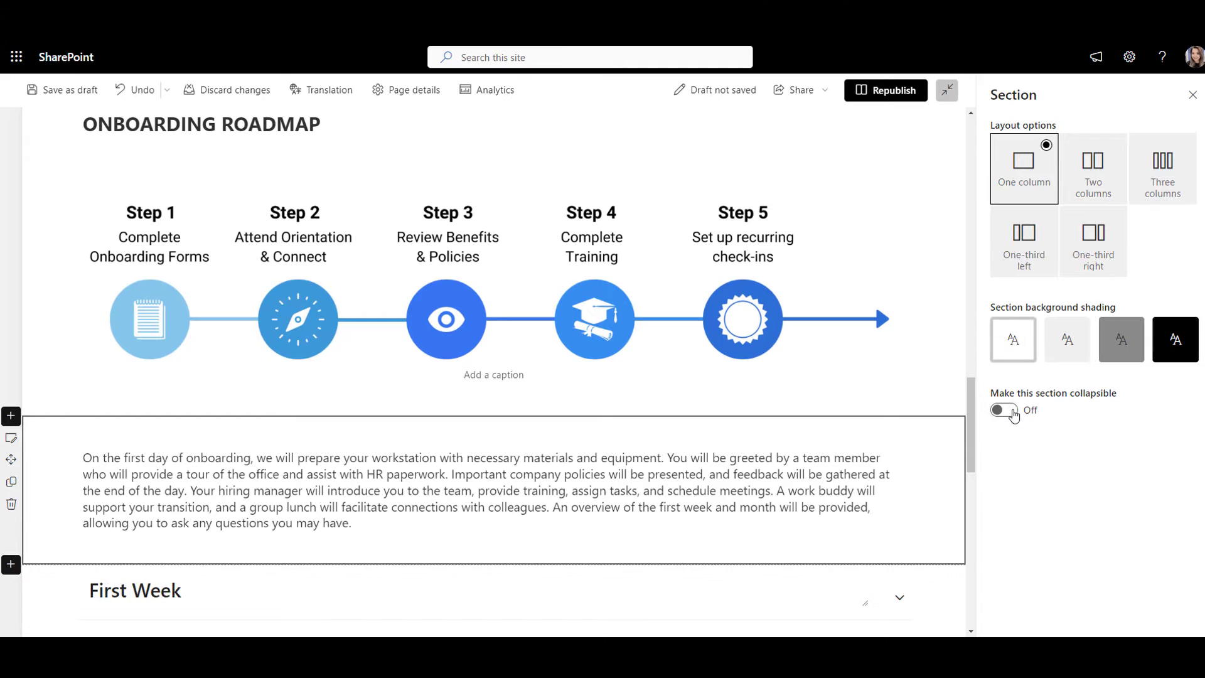
pyautogui.click(1012, 411)
pyautogui.scroll(-2, 946, 471)
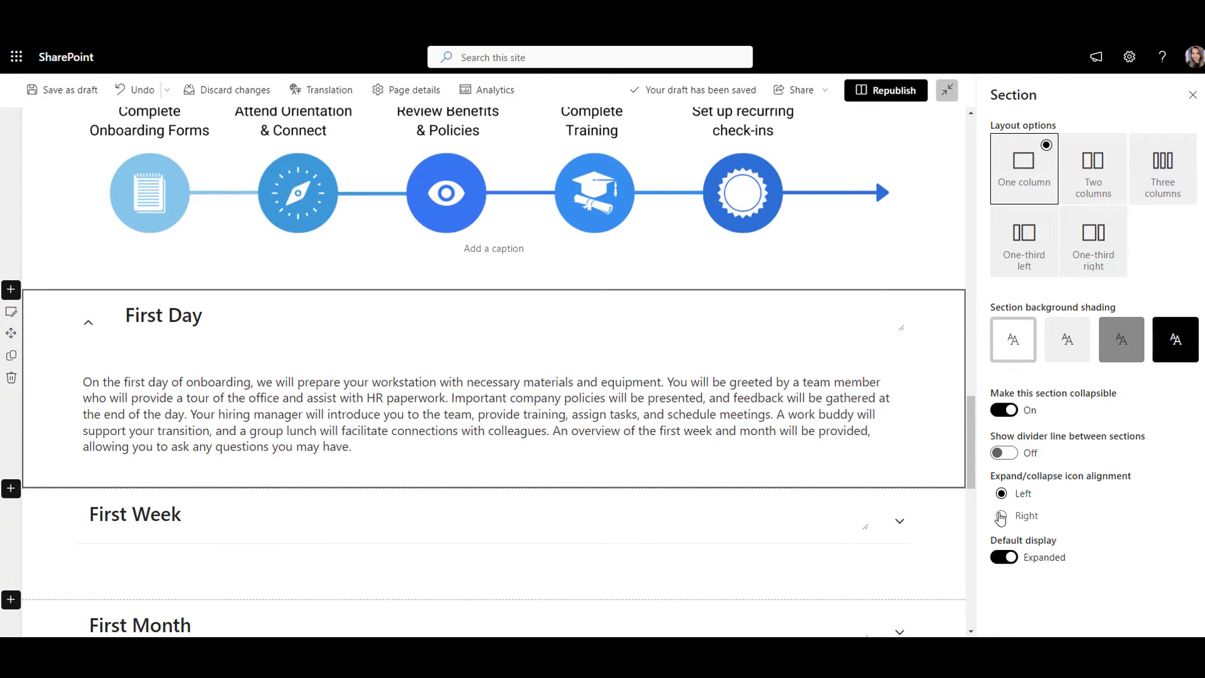
pyautogui.click(1001, 515)
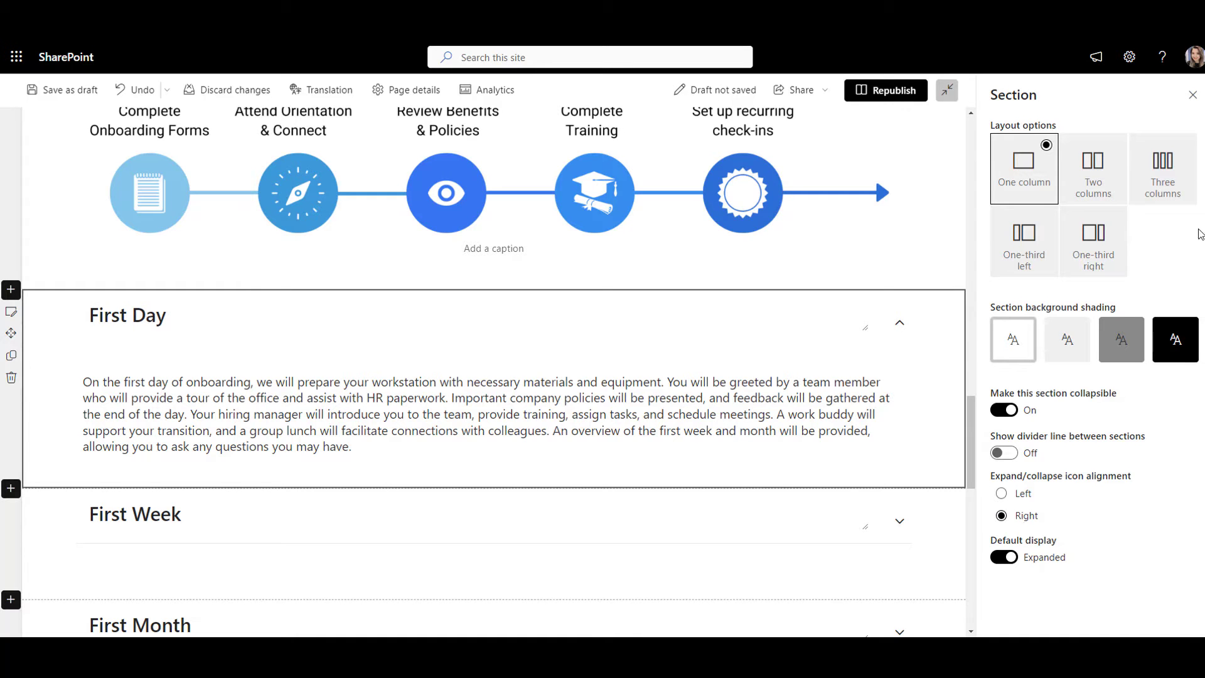
pyautogui.click(1192, 95)
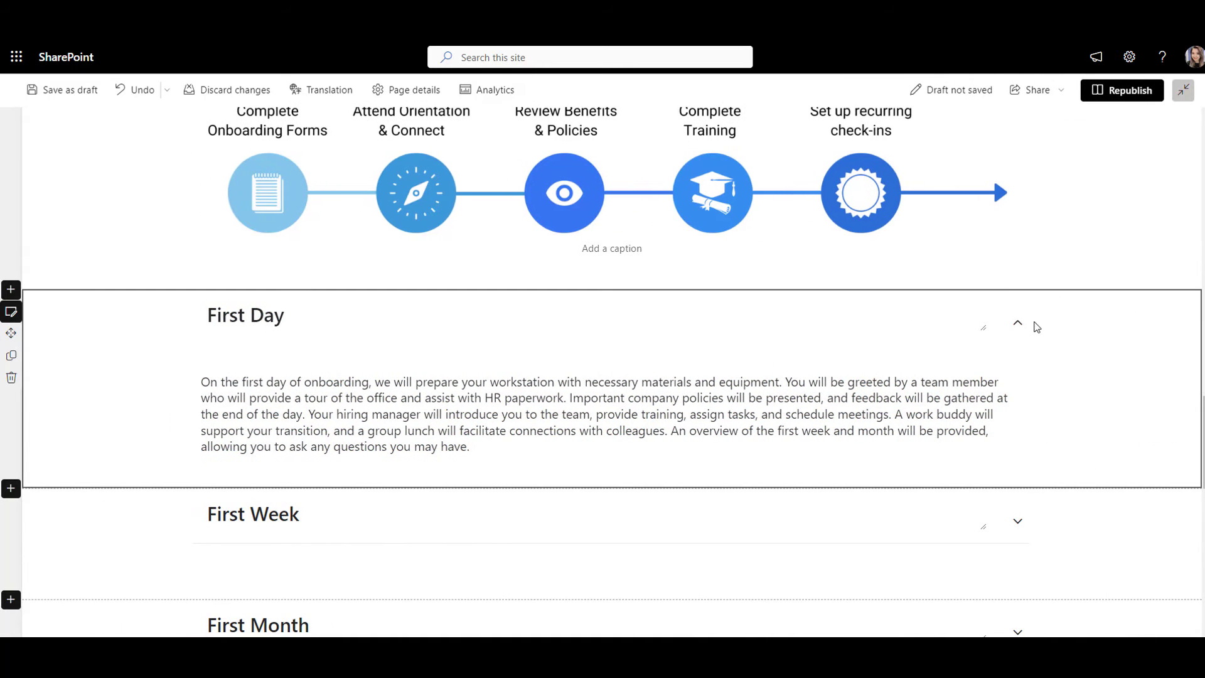
pyautogui.click(1014, 327)
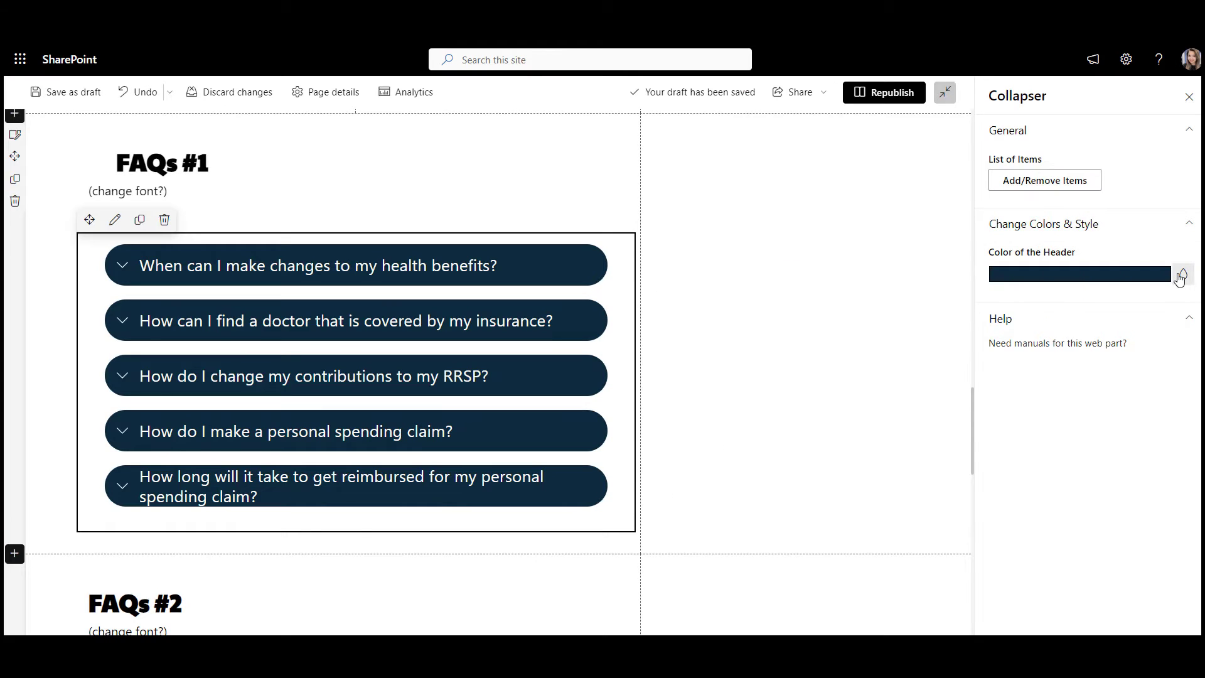
# Step: Pick a new colour for the FAQ headers in the Collapser properties
pyautogui.click(1179, 274)
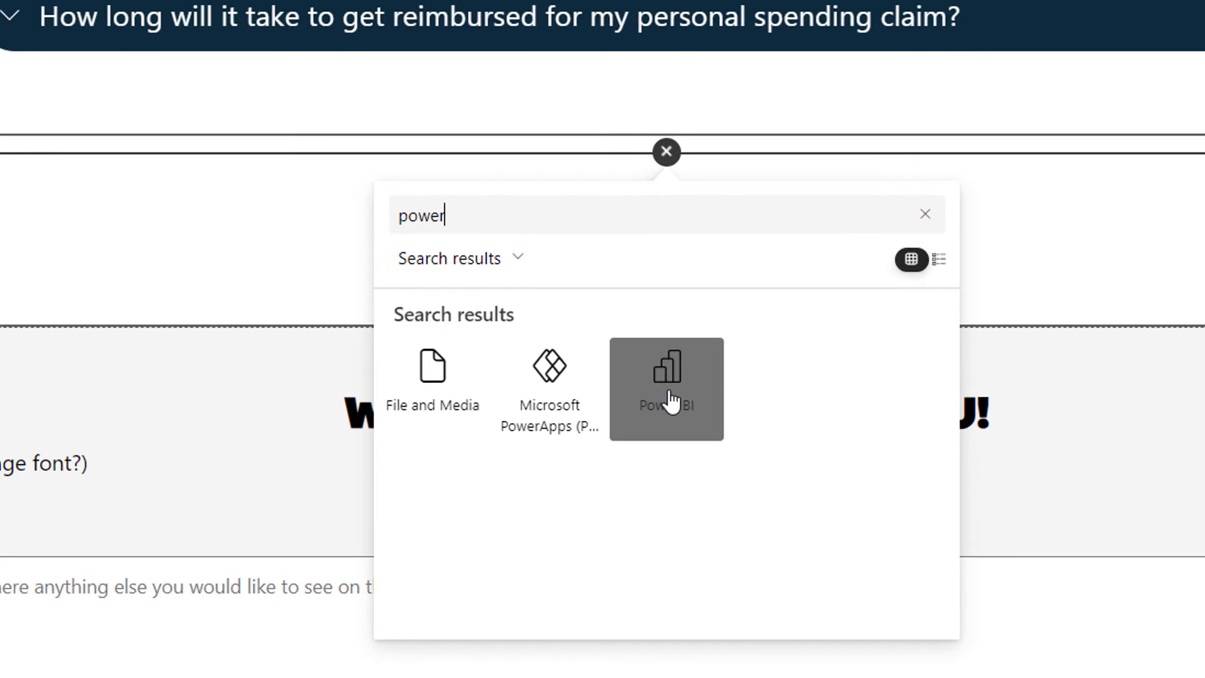
# Step: Insert a Power BI web part below the FAQs and add a report to it
pyautogui.click(670, 400)
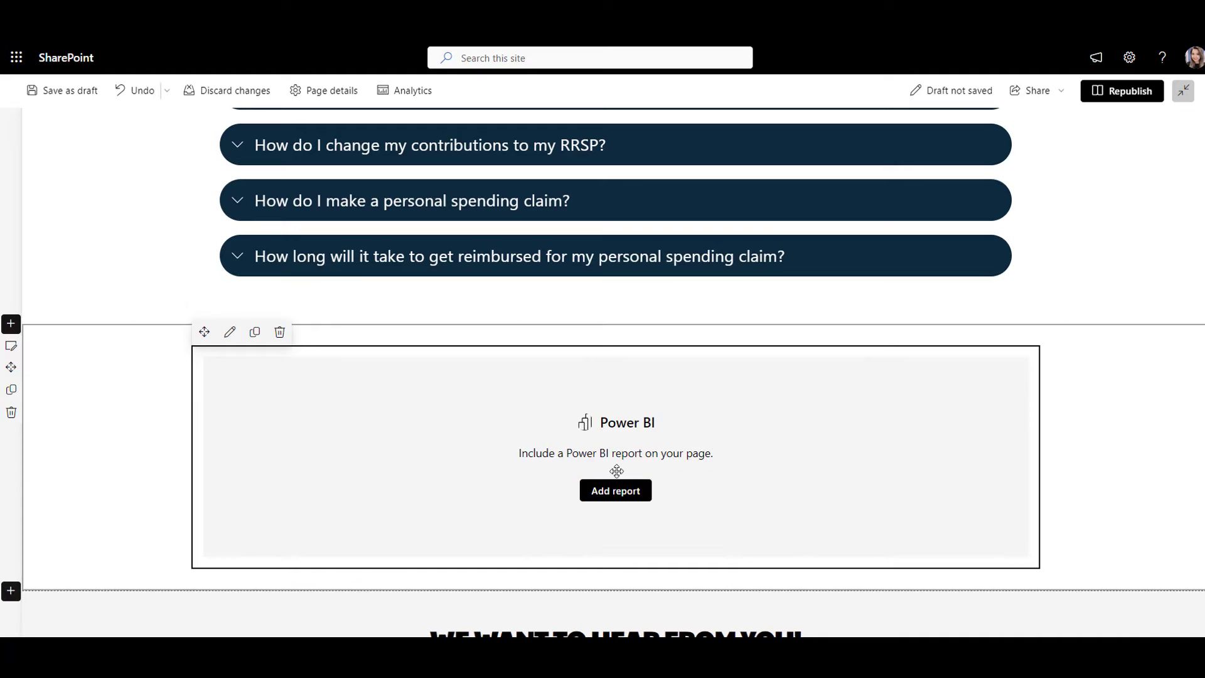
pyautogui.click(615, 490)
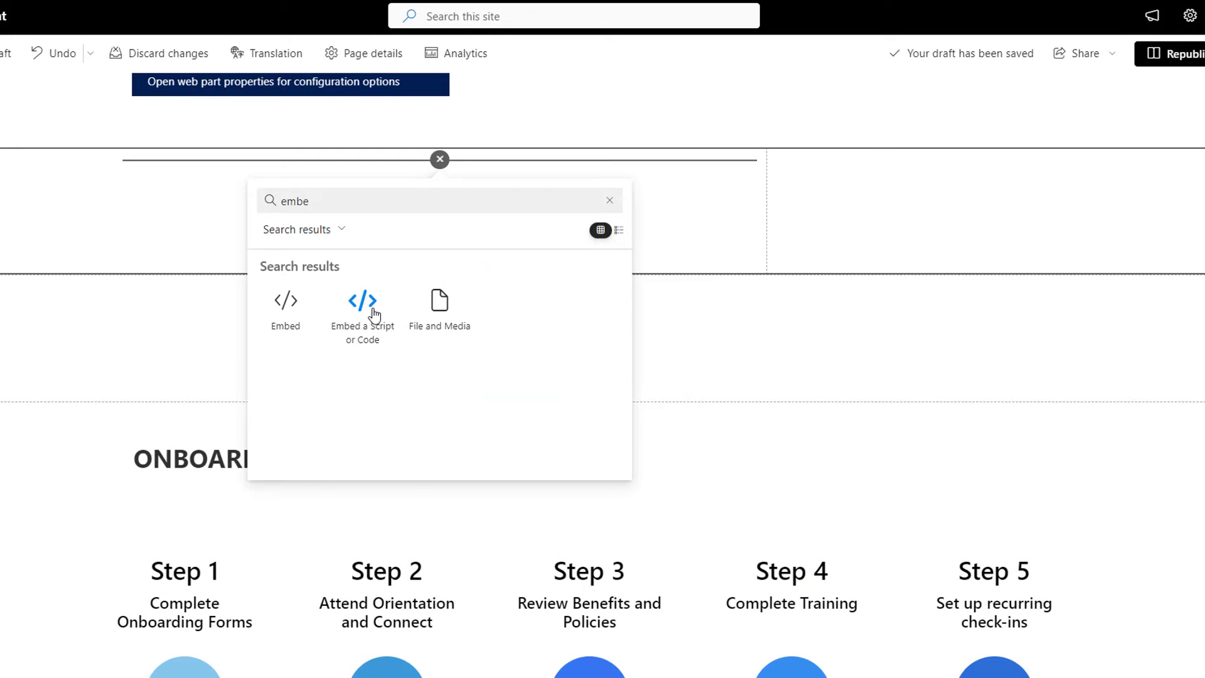
# Step: Embed the Super Sample Superstore Tableau dashboard and set its Start Date to 9/24/2016
pyautogui.click(349, 257)
pyautogui.click(348, 271)
pyautogui.hotkey('ctrl', 'v')
pyautogui.click(919, 484)
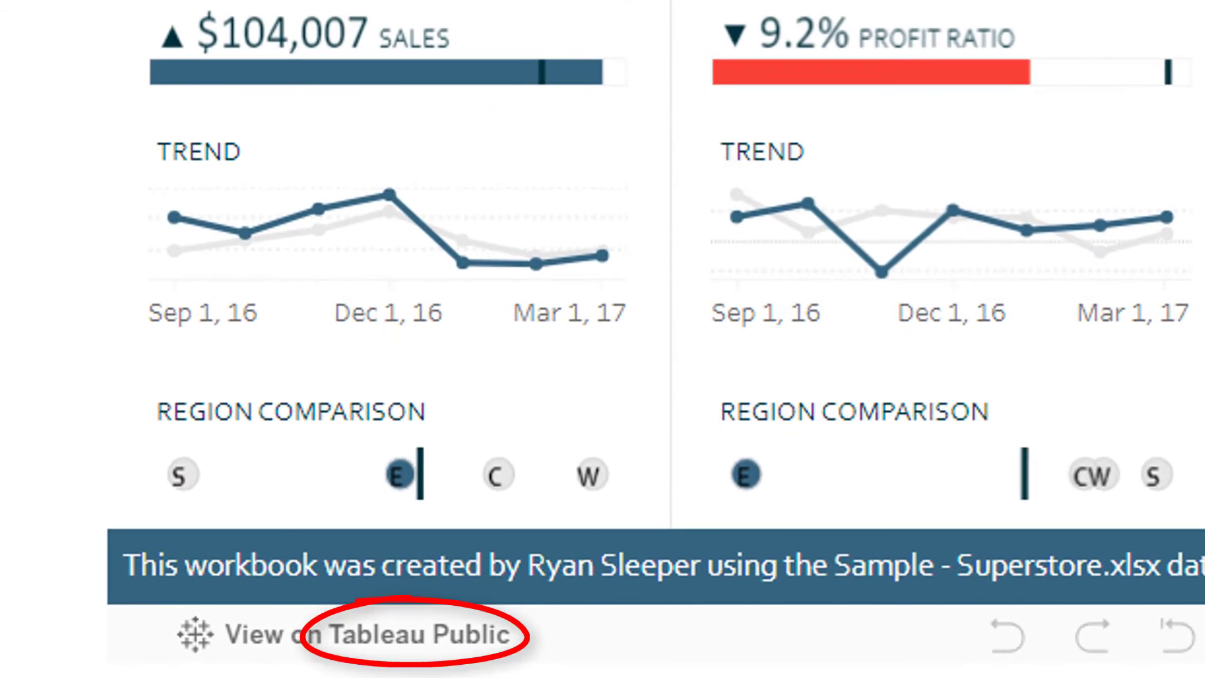
pyautogui.click(297, 164)
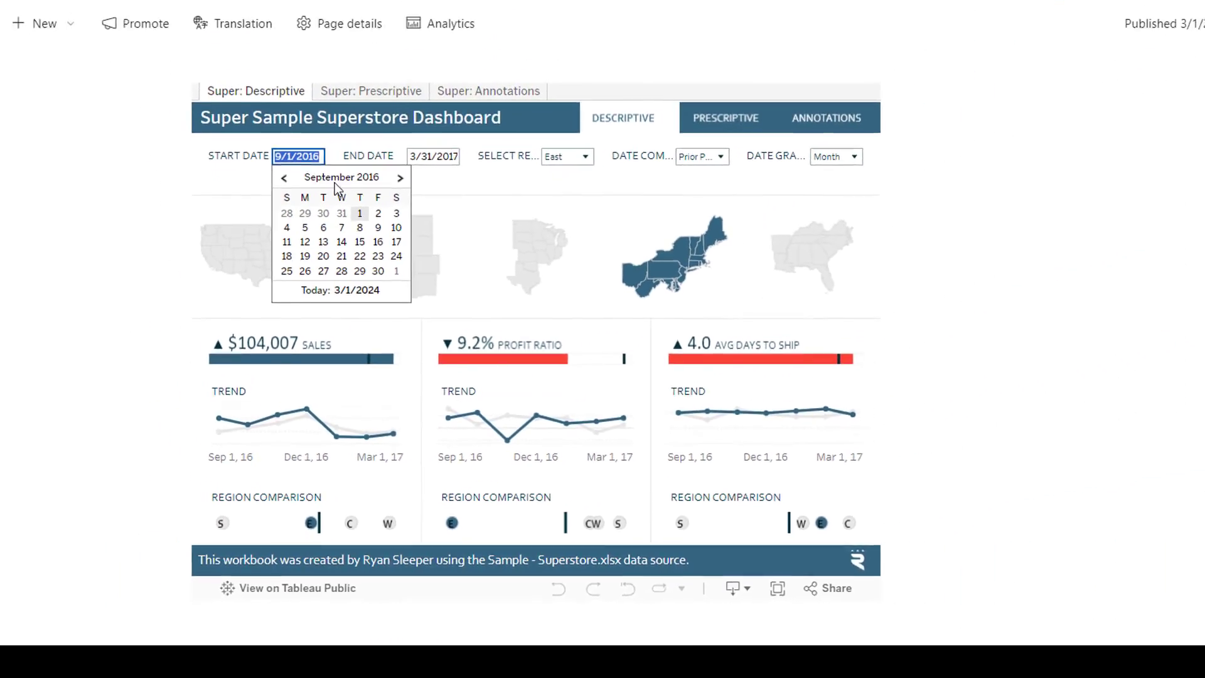
pyautogui.click(393, 261)
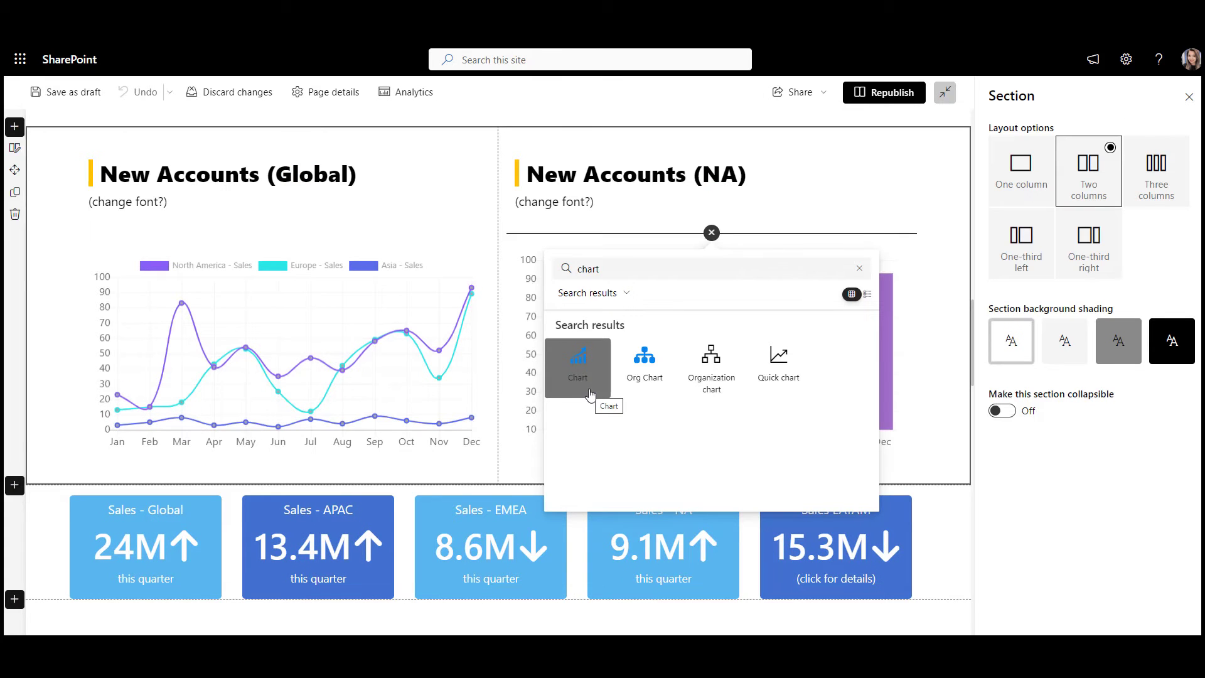
# Step: Add a chart web part with the twelve monthly values, kept as Bar (multi-series)
pyautogui.click(590, 393)
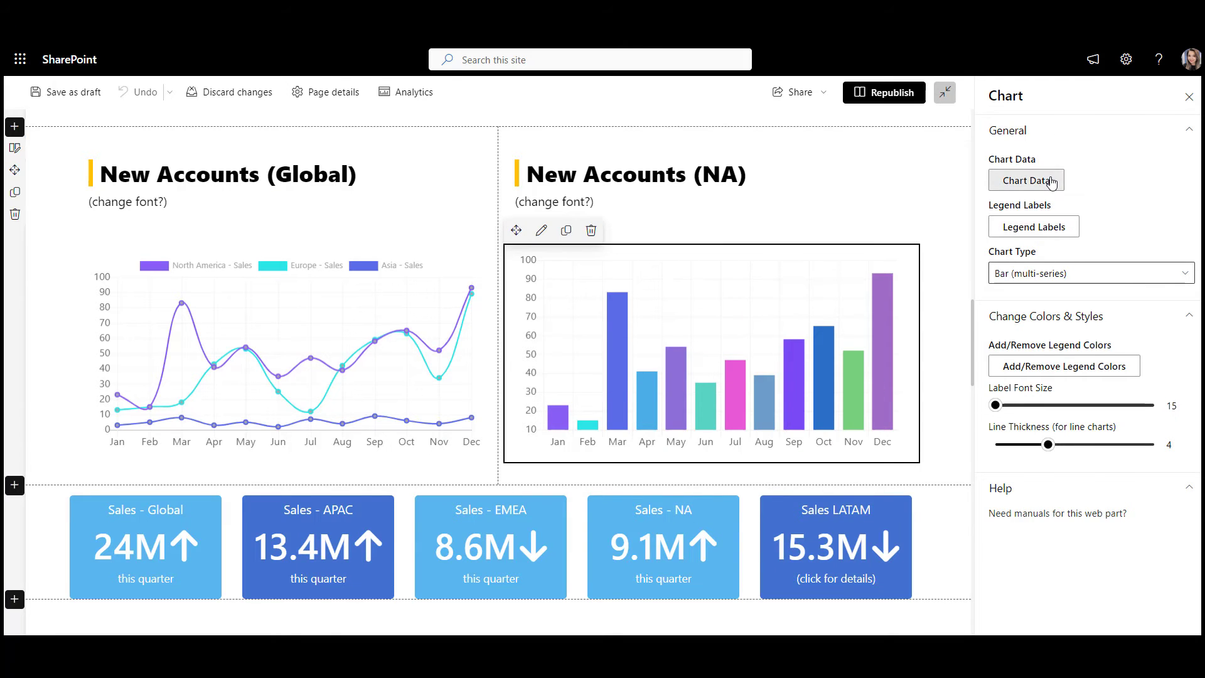
pyautogui.click(1027, 180)
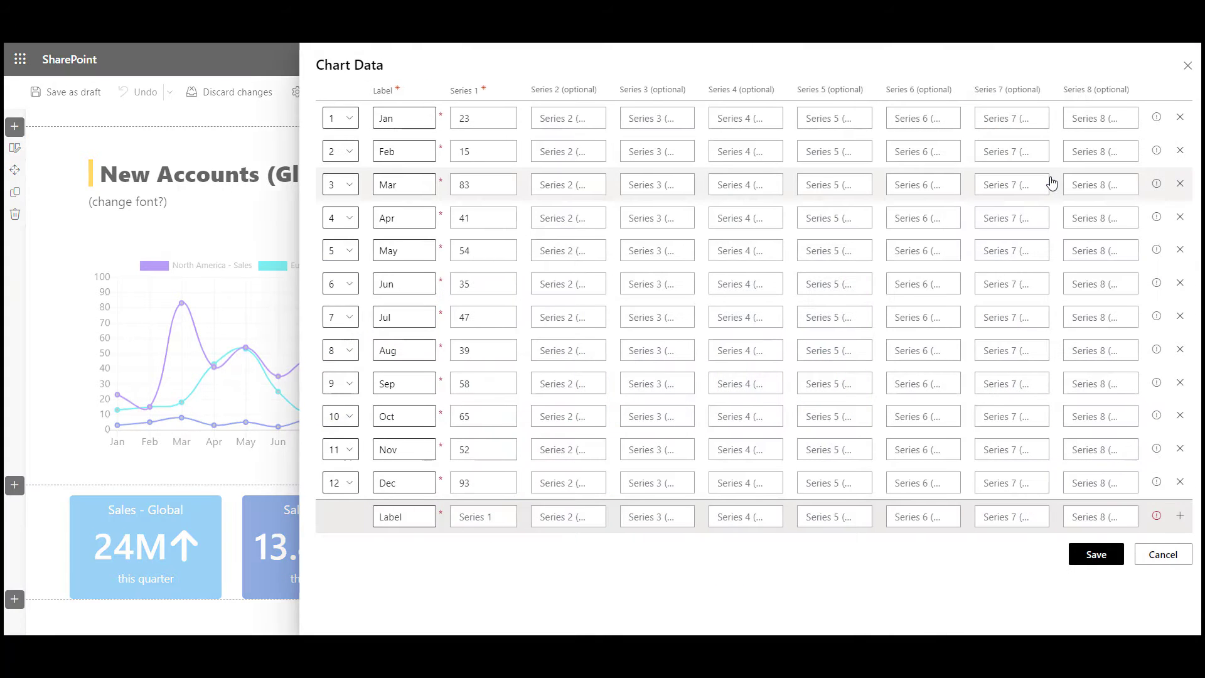
pyautogui.click(1099, 556)
pyautogui.click(1093, 287)
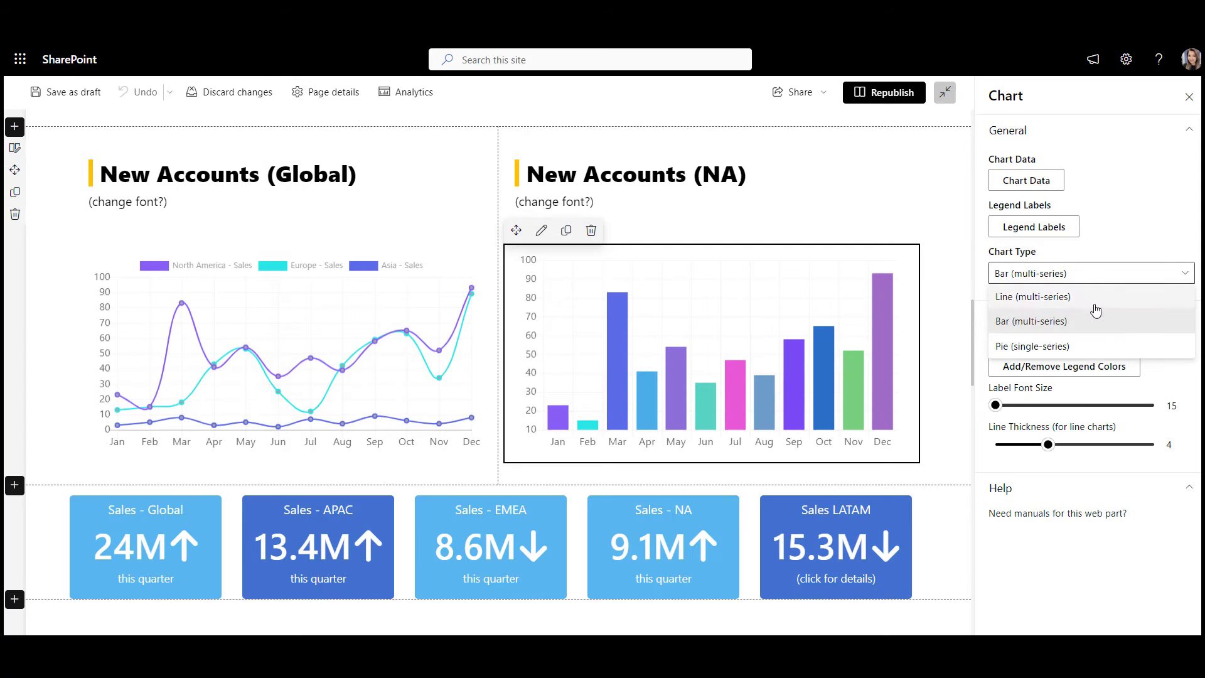
pyautogui.click(1097, 396)
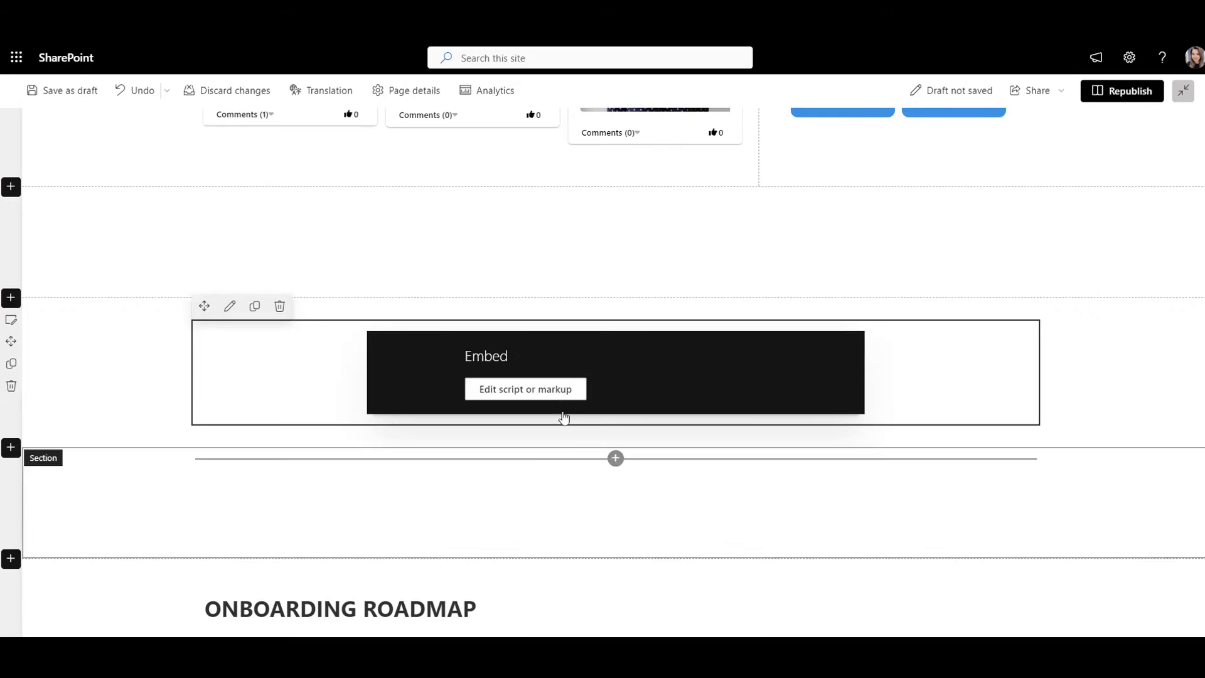
# Step: Embed the Tableau Where We Work dashboard and filter it to Non-US locations
pyautogui.click(564, 390)
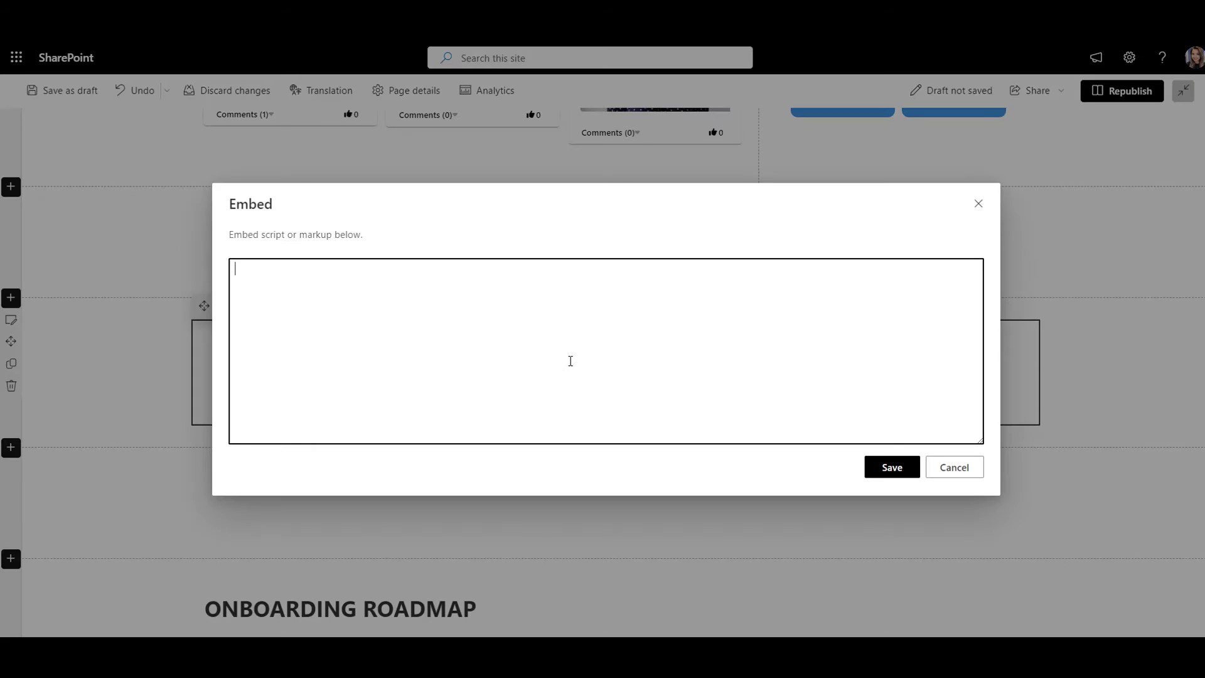
pyautogui.hotkey('ctrl', 'v')
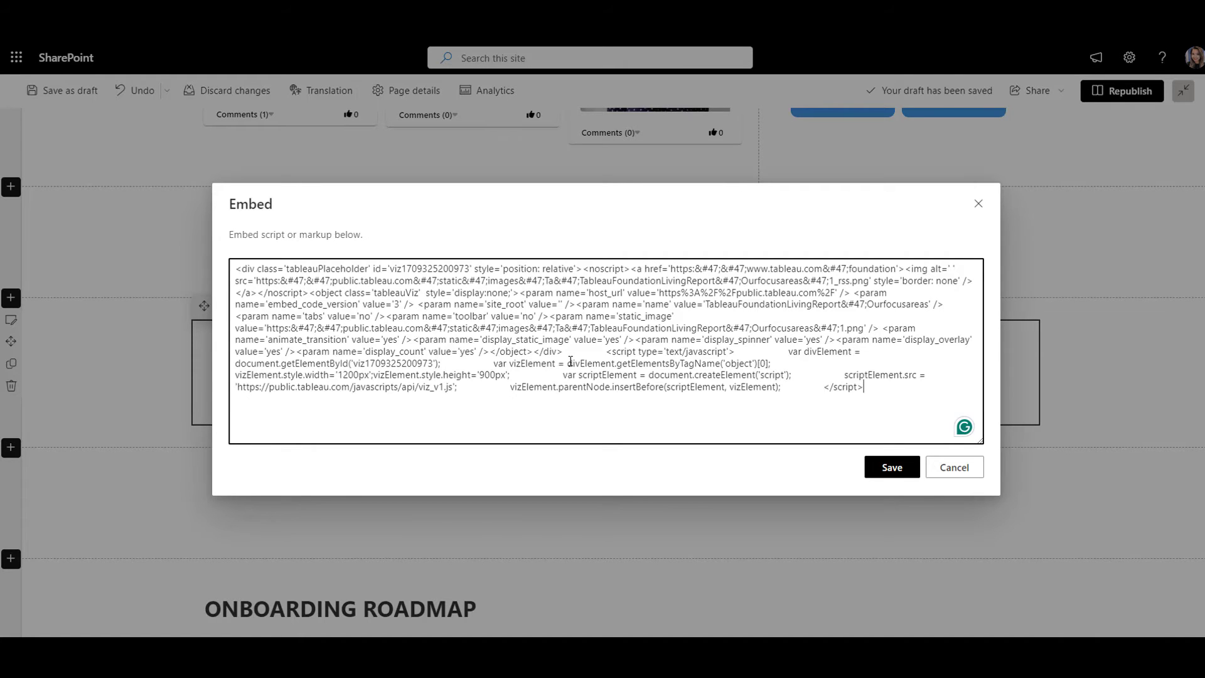
pyautogui.click(892, 471)
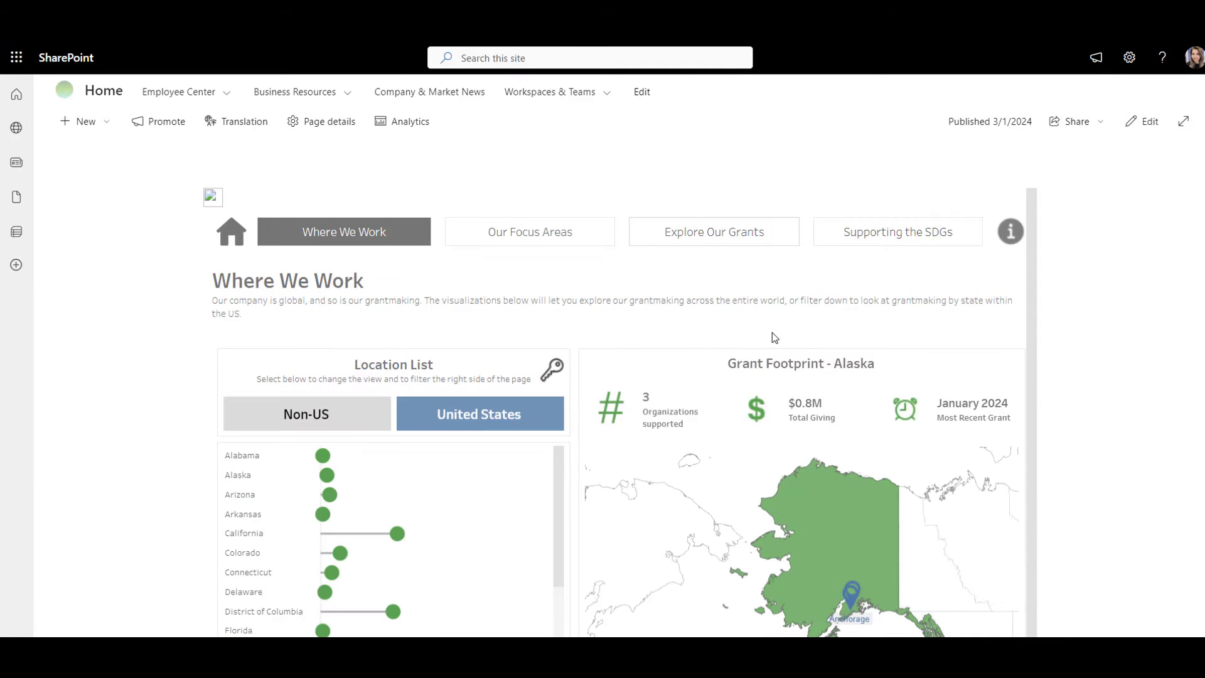
pyautogui.scroll(-1, 794, 336)
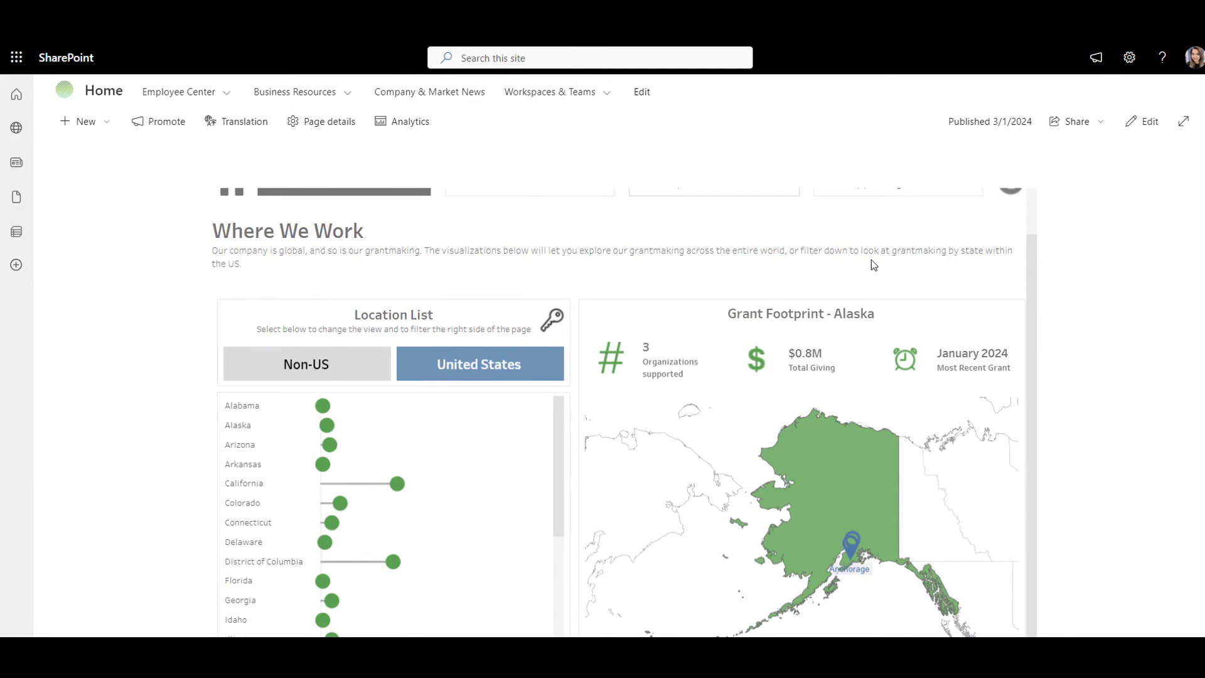
pyautogui.scroll(-2, 923, 279)
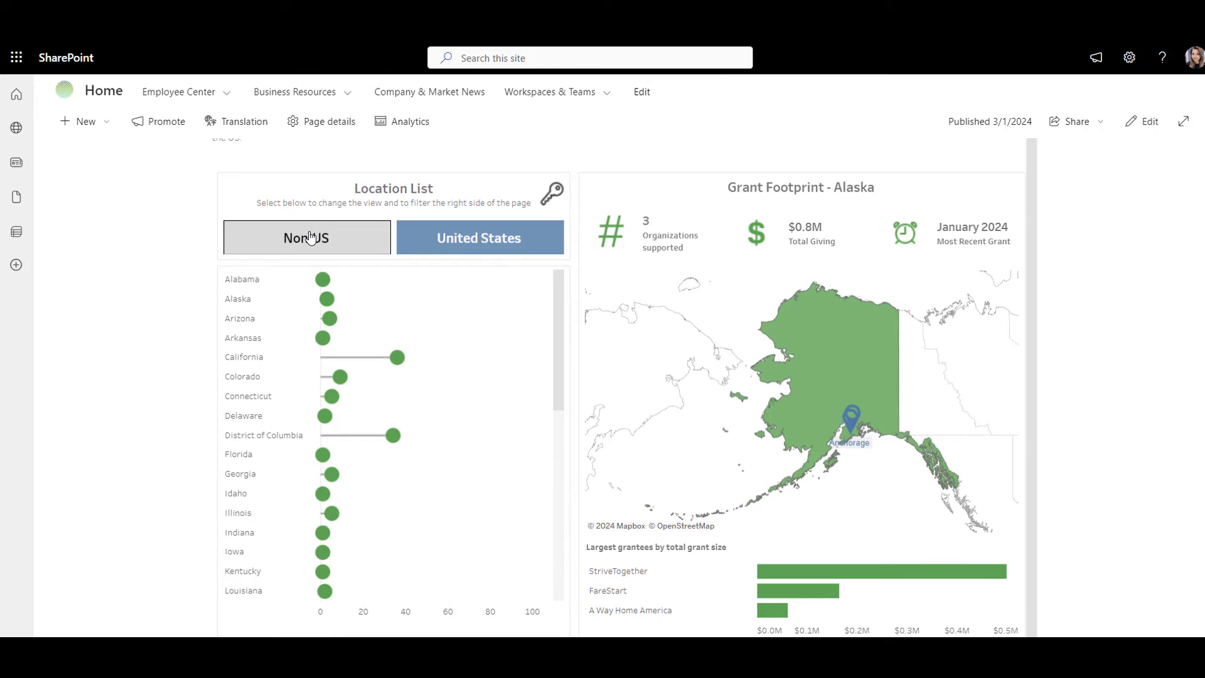
pyautogui.click(310, 236)
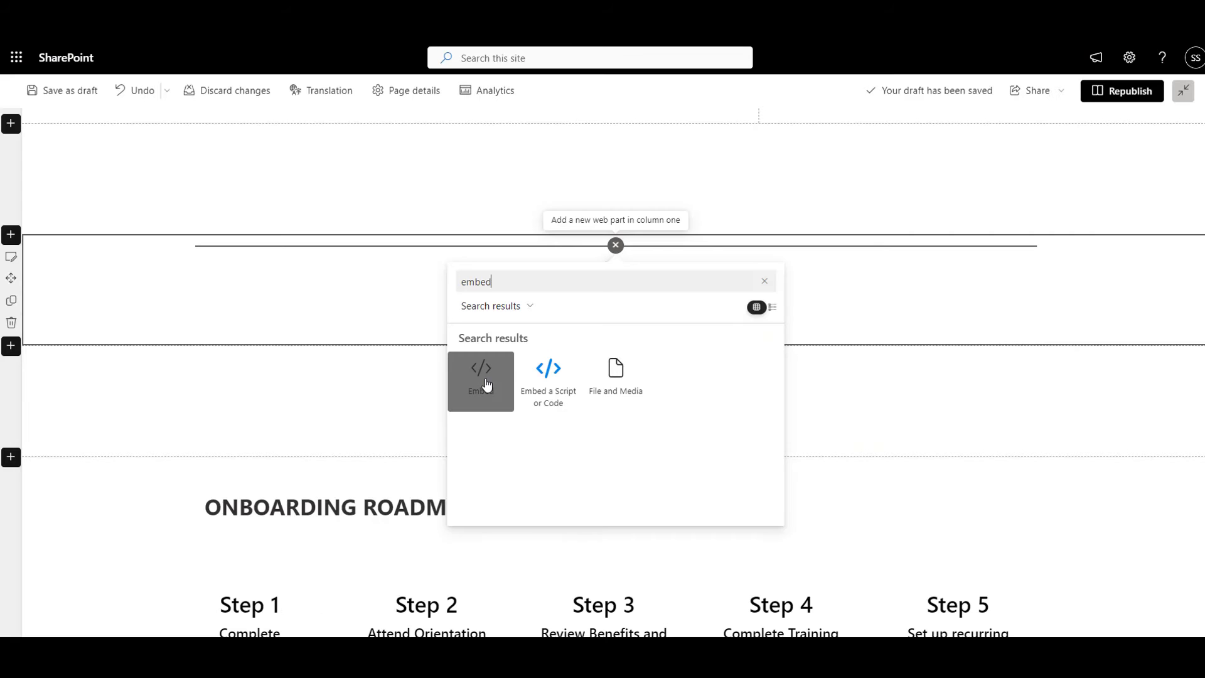
# Step: Add another Embed web part to the section and paste the embed code into it
pyautogui.click(486, 384)
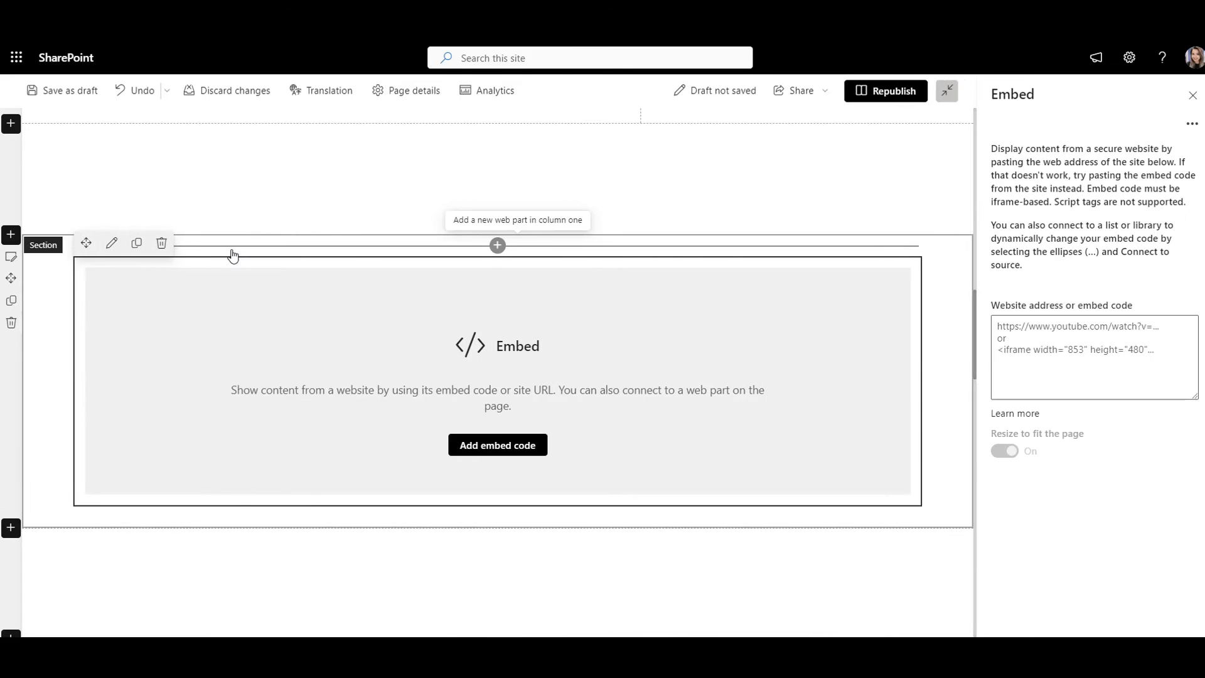
pyautogui.click(1105, 347)
pyautogui.hotkey('ctrl', 'v')
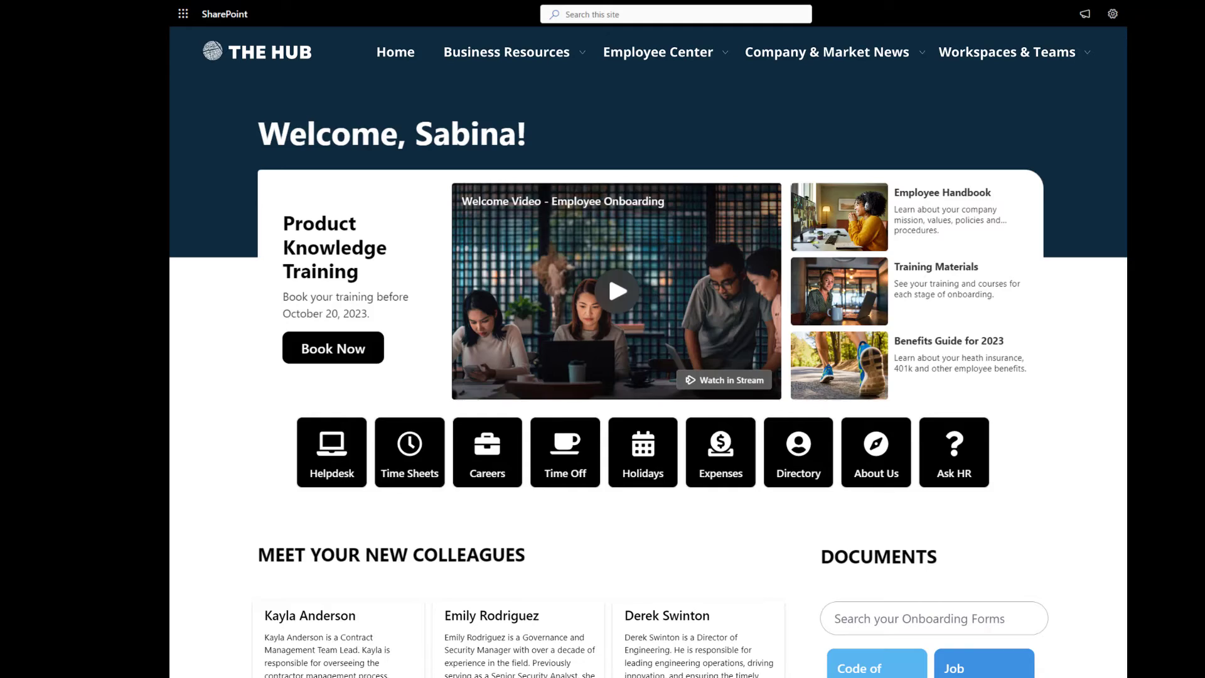
# Step: Scroll through the hub and milestones example pages
pyautogui.scroll(-8, 608, 260)
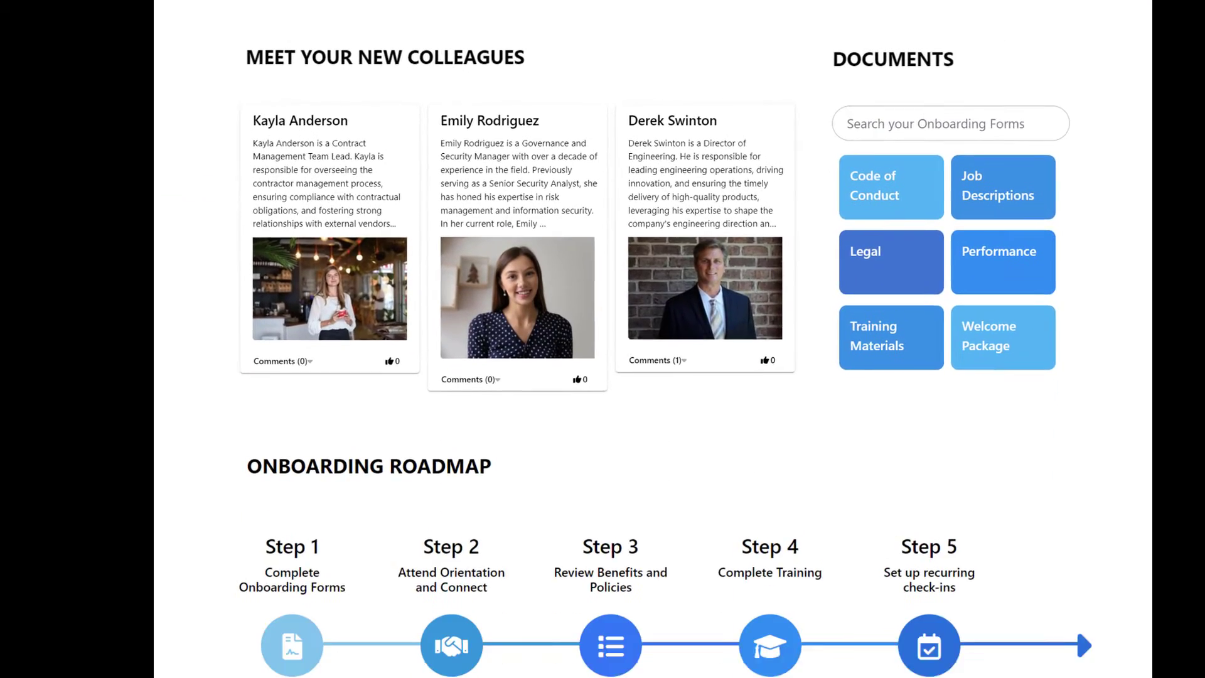
pyautogui.scroll(-6, 608, 339)
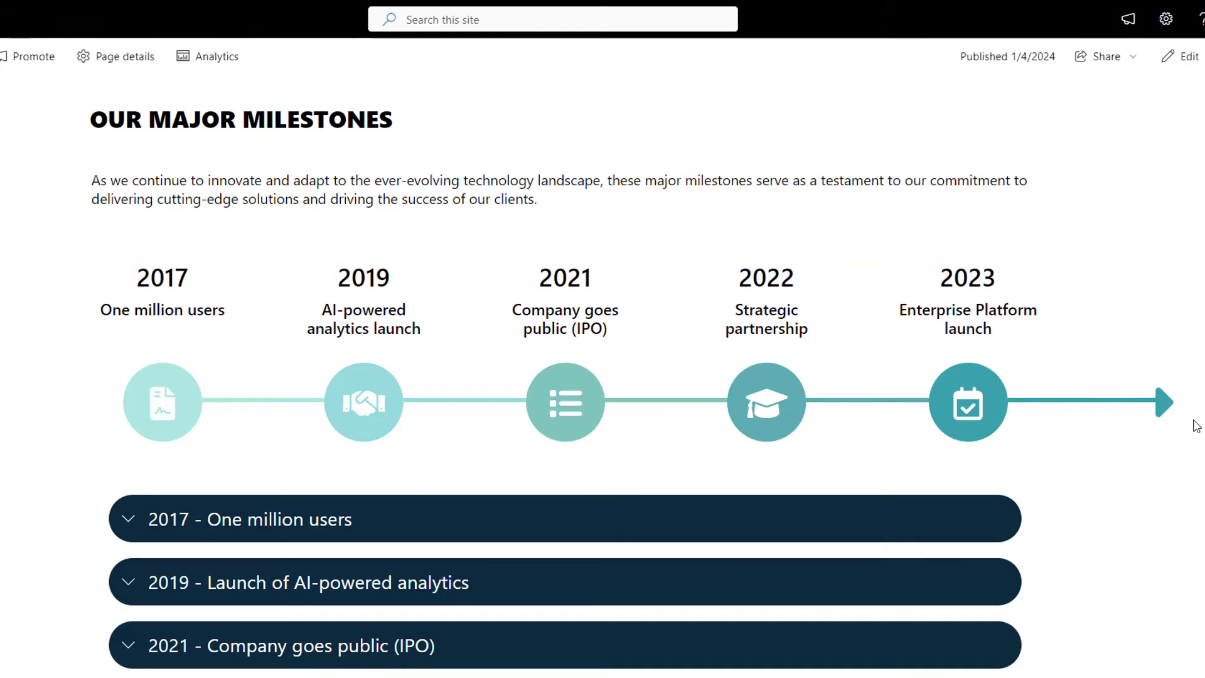
pyautogui.scroll(-3, 1192, 424)
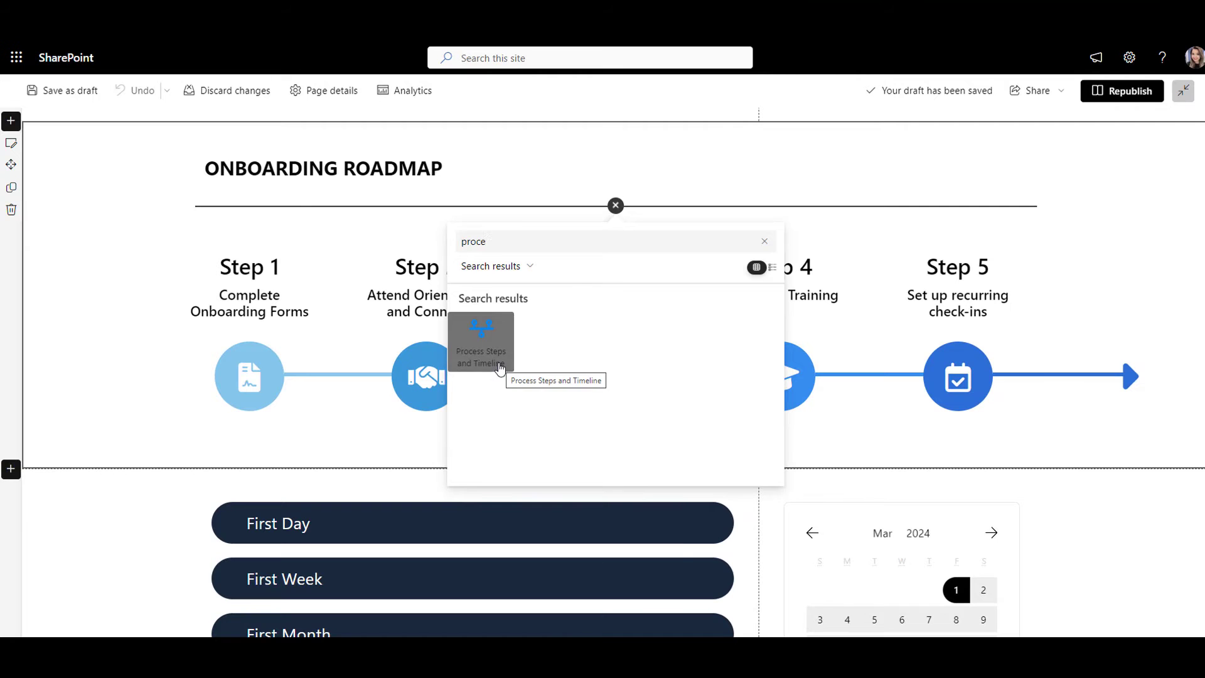
# Step: Add a Process Steps and Timeline web part and open its Add/Remove Steps editor
pyautogui.click(500, 369)
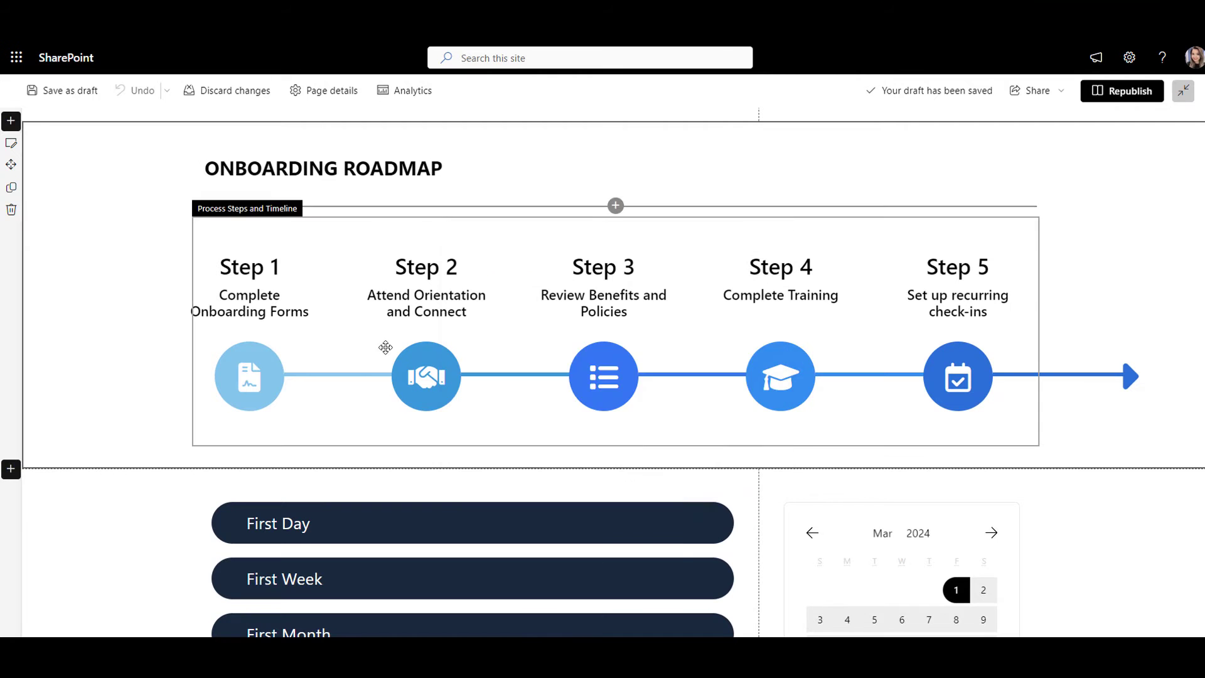
pyautogui.click(228, 201)
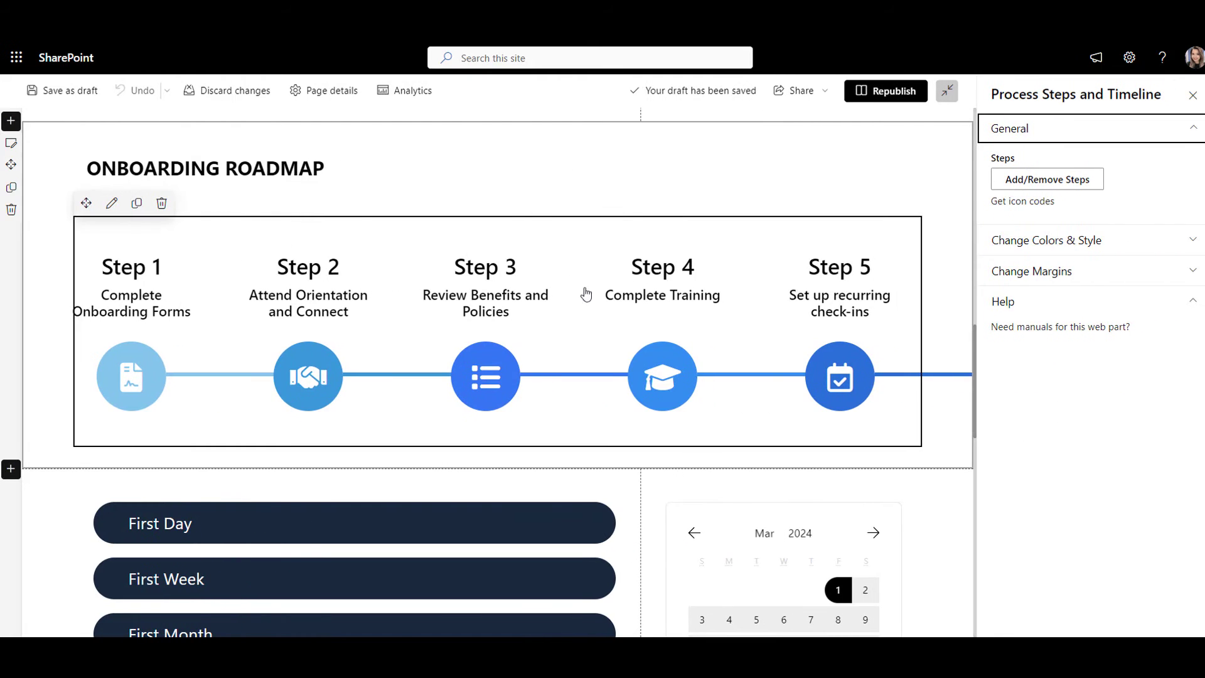
pyautogui.click(1067, 180)
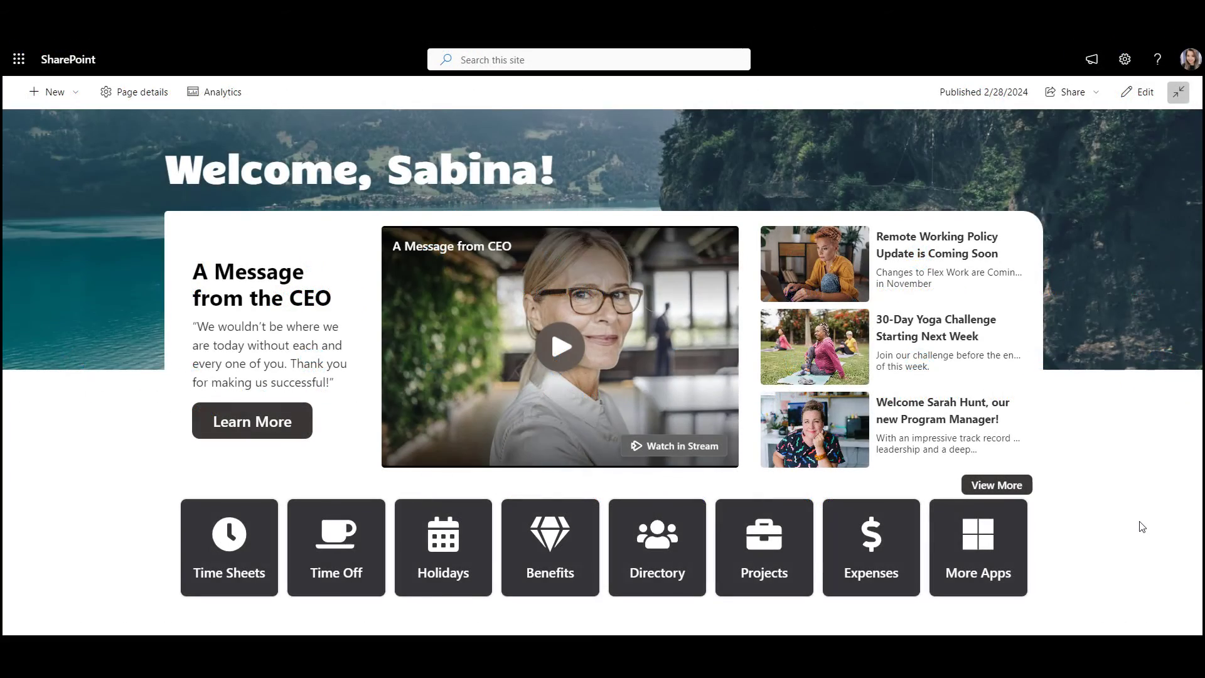
# Step: Scroll through the example intranet pages
pyautogui.scroll(-7, 1142, 526)
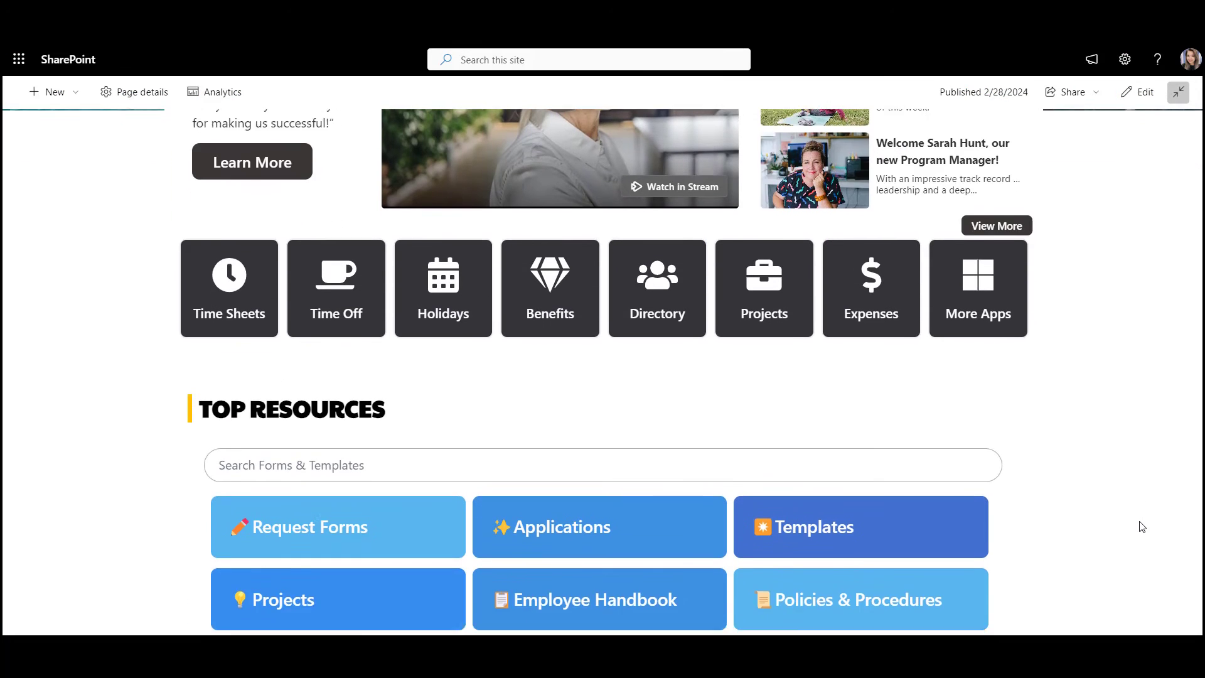
pyautogui.scroll(-6, 1141, 527)
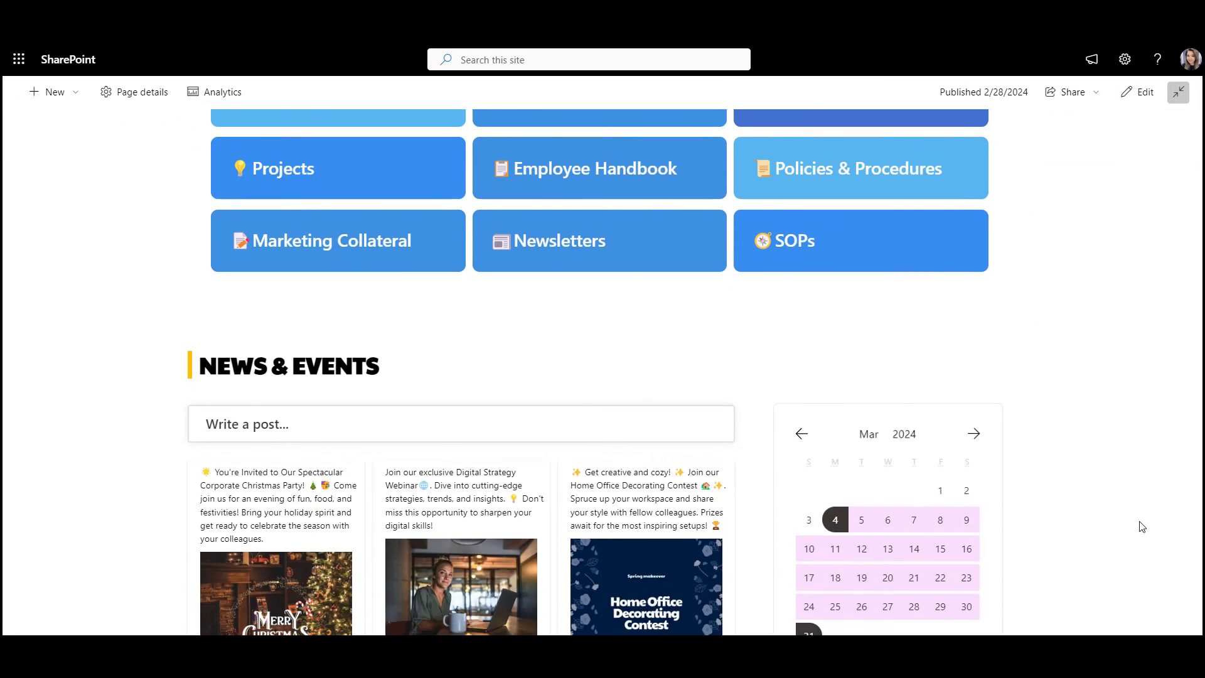
pyautogui.scroll(-8, 1141, 527)
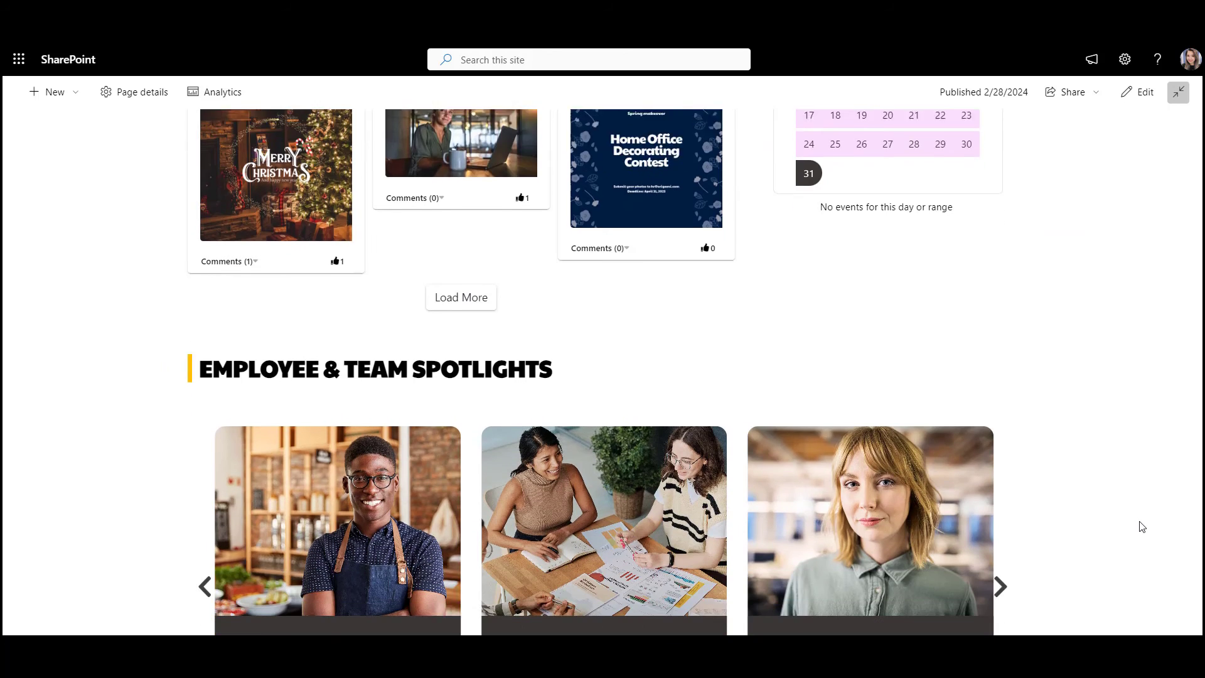
pyautogui.scroll(-5, 1141, 527)
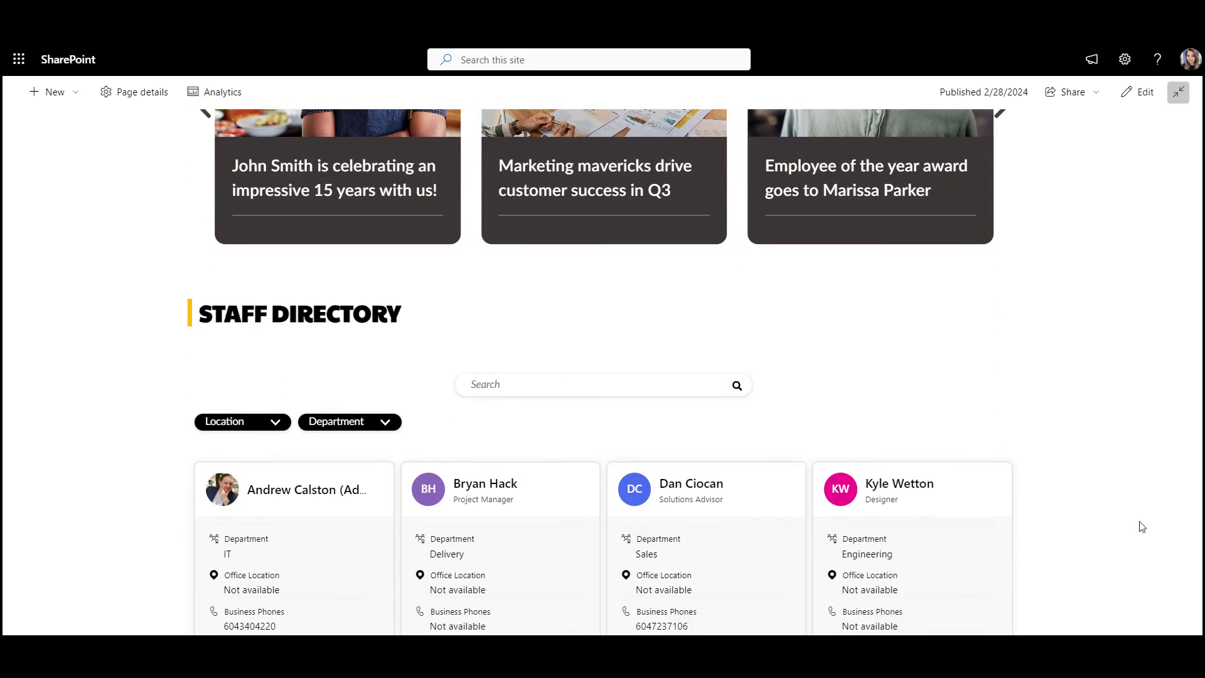
pyautogui.scroll(-7, 1142, 526)
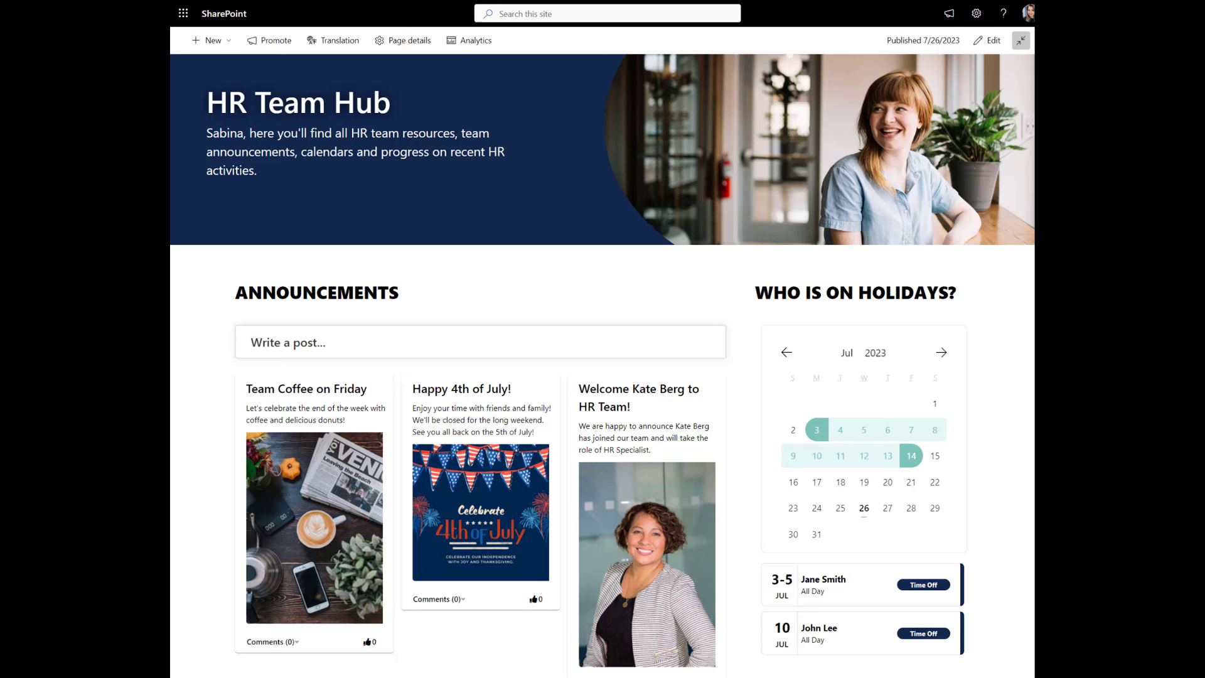
pyautogui.scroll(-5, 602, 376)
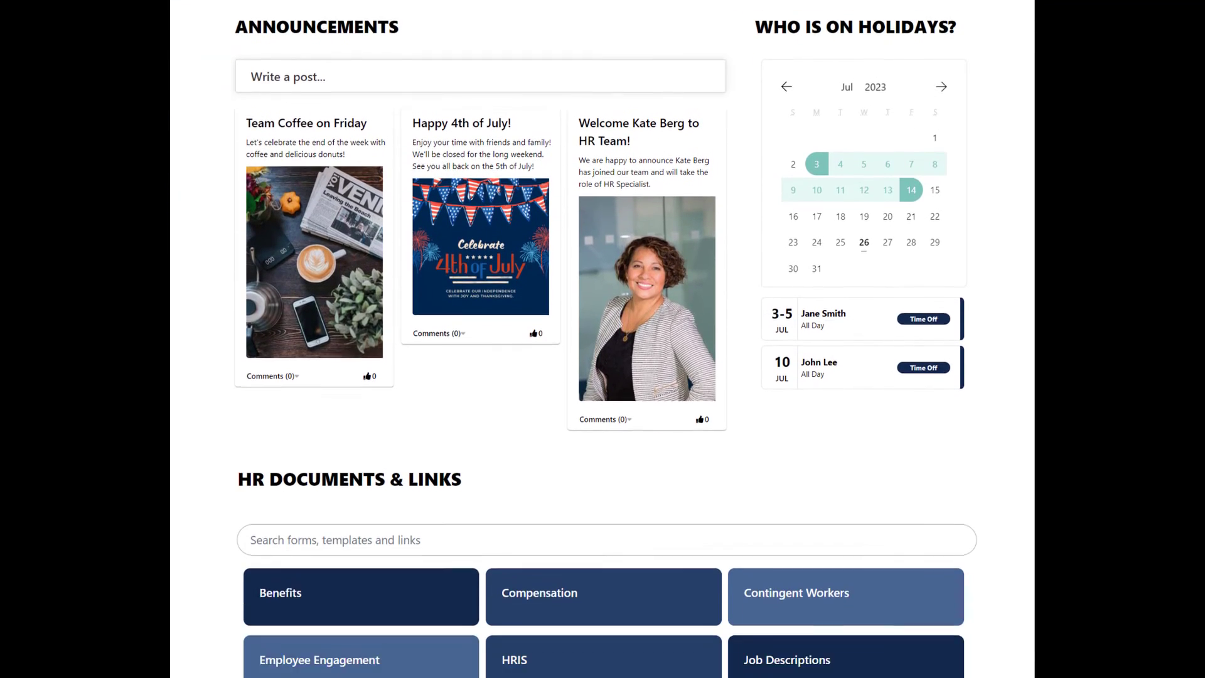
pyautogui.scroll(-9, 603, 339)
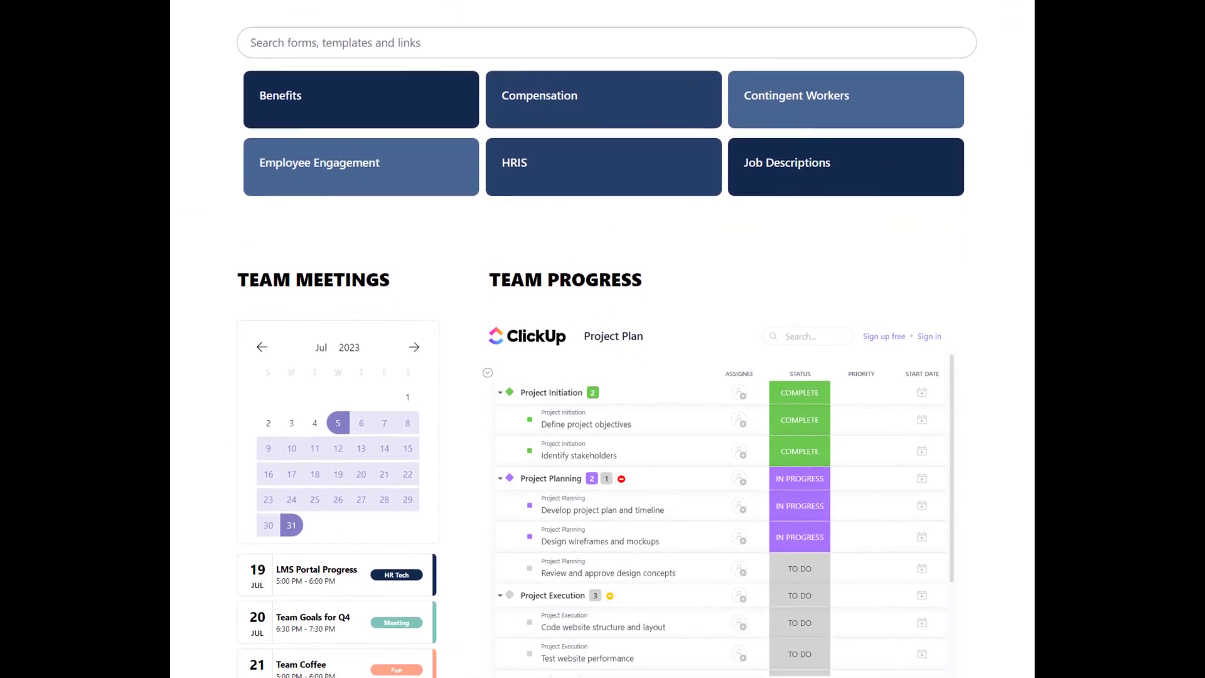
pyautogui.scroll(-1, 603, 339)
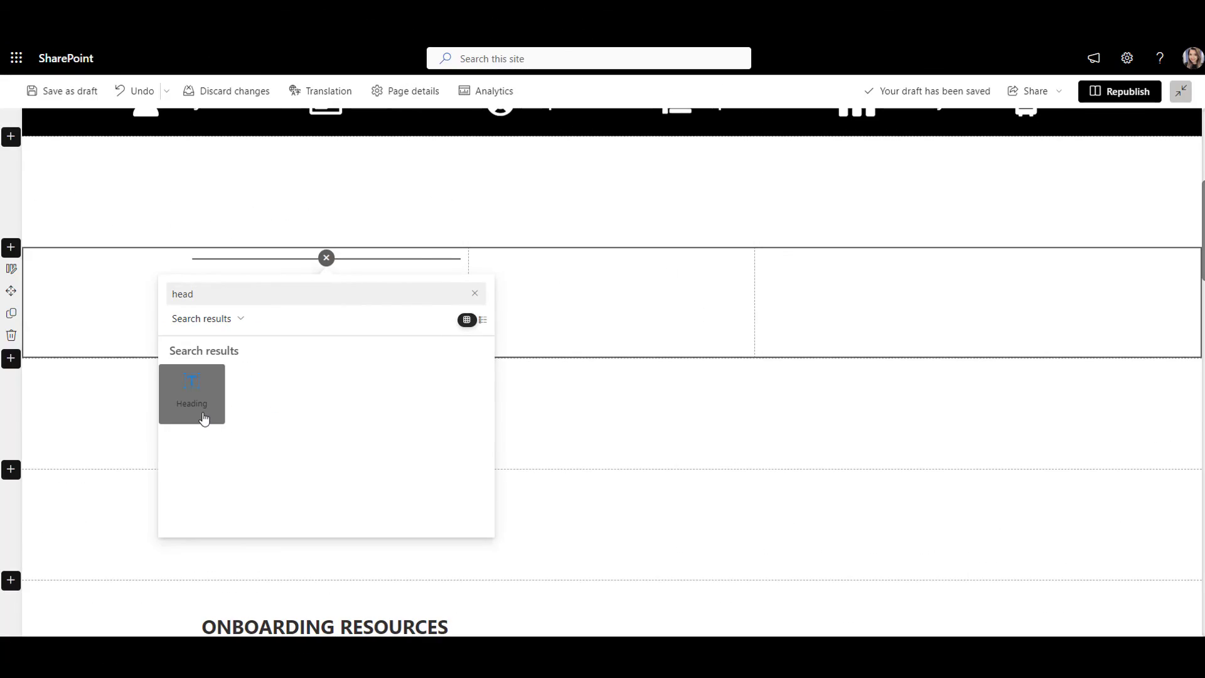
# Step: Add a 'Travel Policies' heading with an Image web part beneath it
pyautogui.click(203, 419)
pyautogui.hotkey('shift', 'Home')
pyautogui.hotkey('shift', 'Up')
pyautogui.write('Travel Policies')
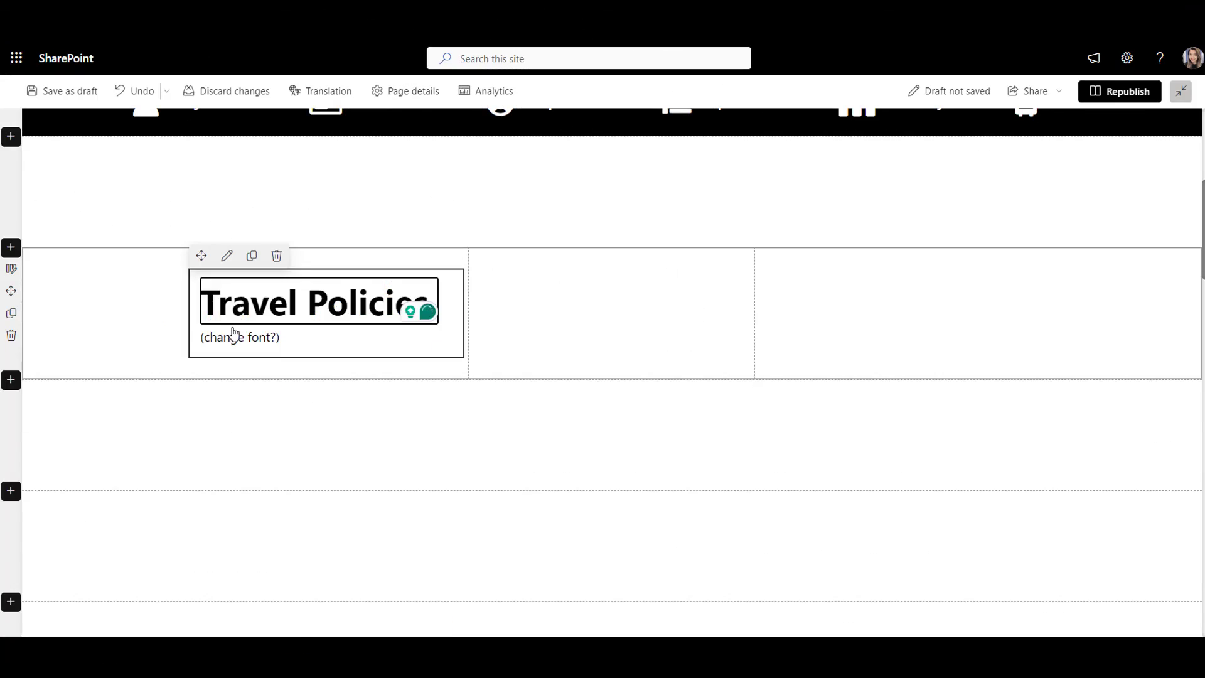
pyautogui.click(328, 393)
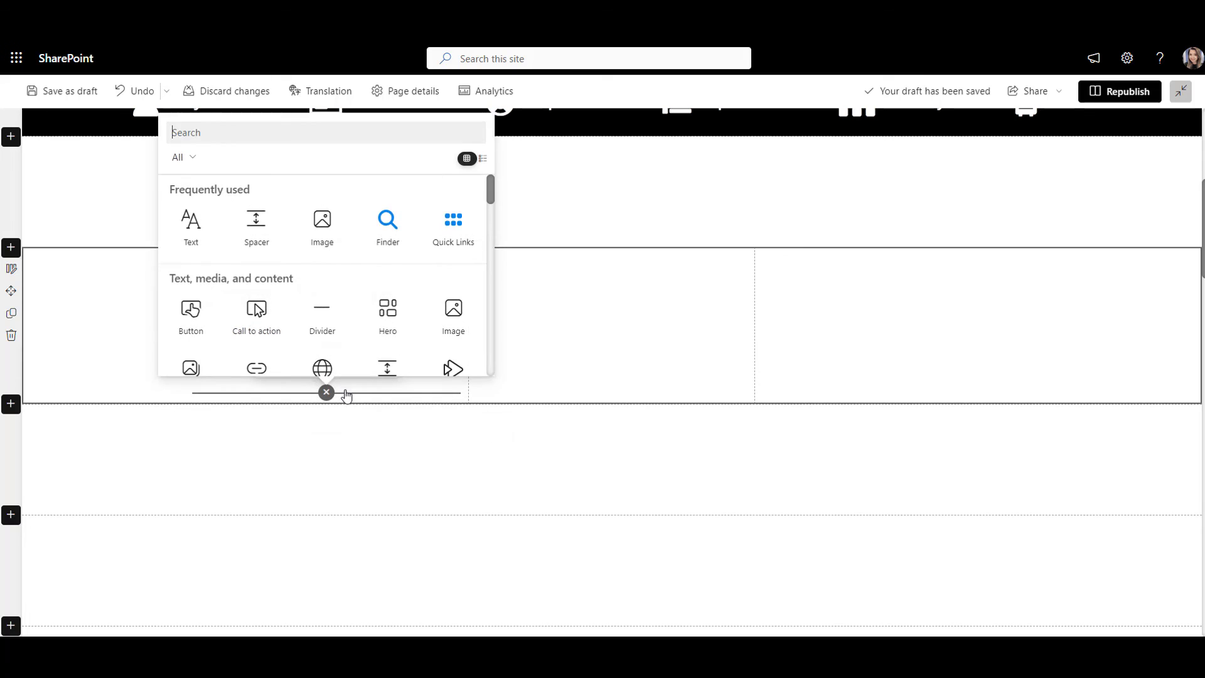
pyautogui.click(325, 237)
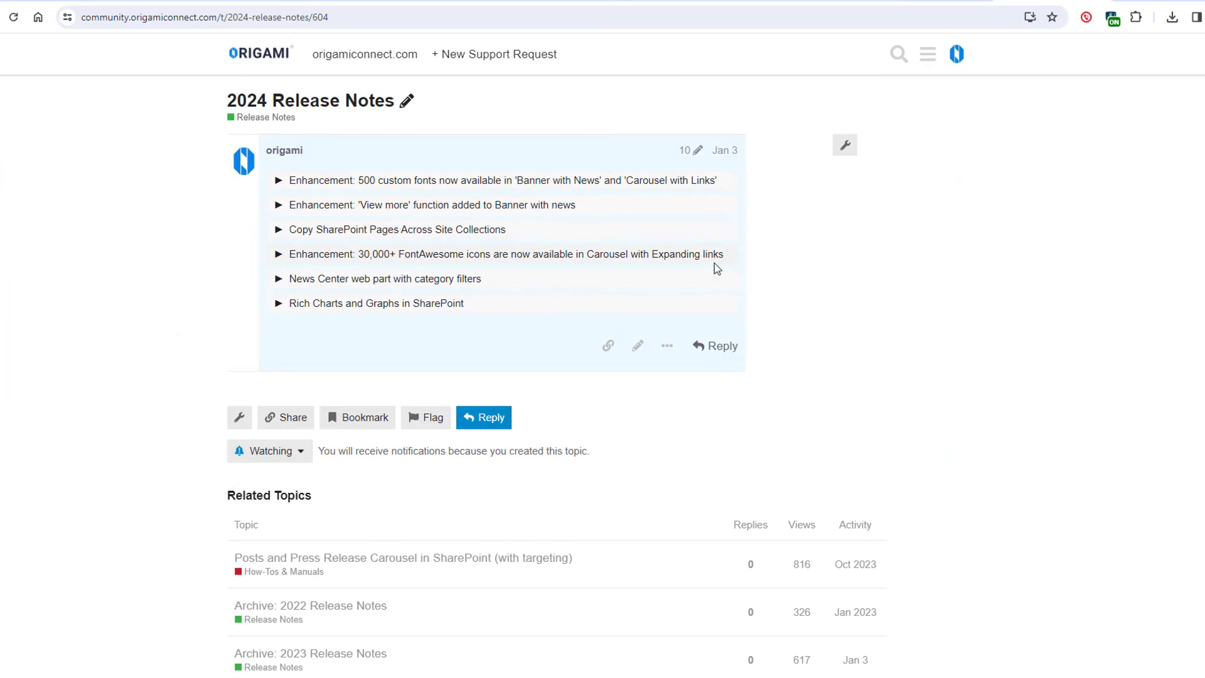
# Step: Expand the Rich Charts and Graphs and News Center web part release notes
pyautogui.click(698, 306)
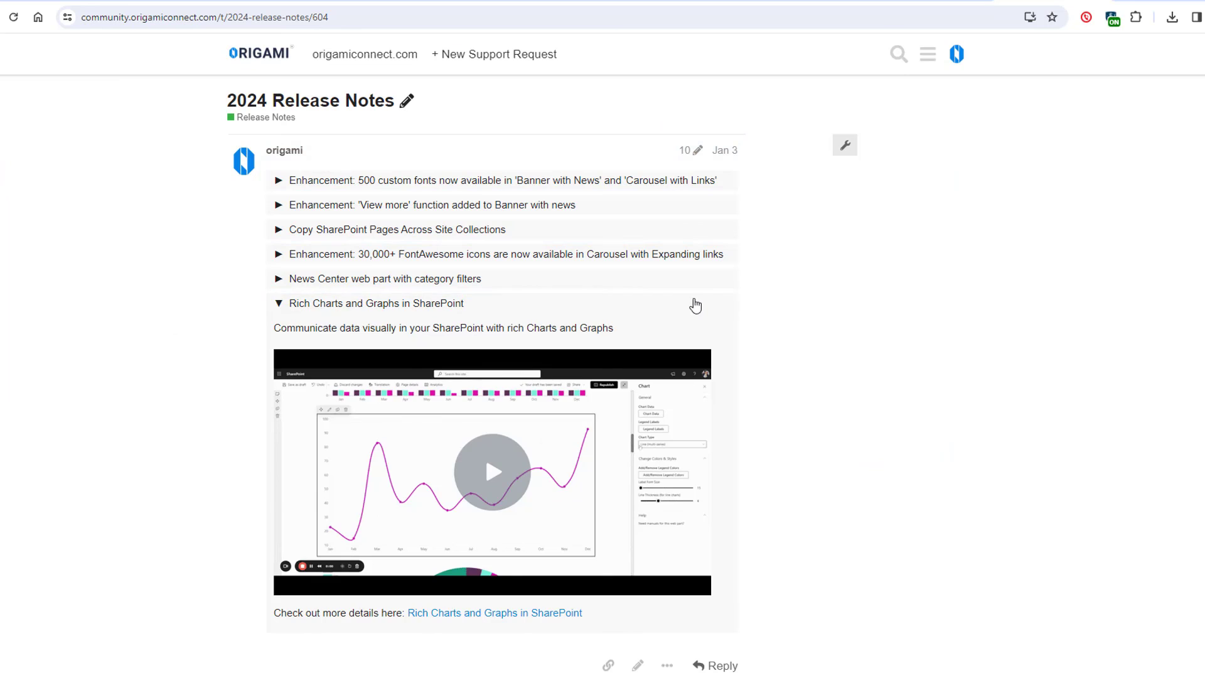
pyautogui.click(692, 287)
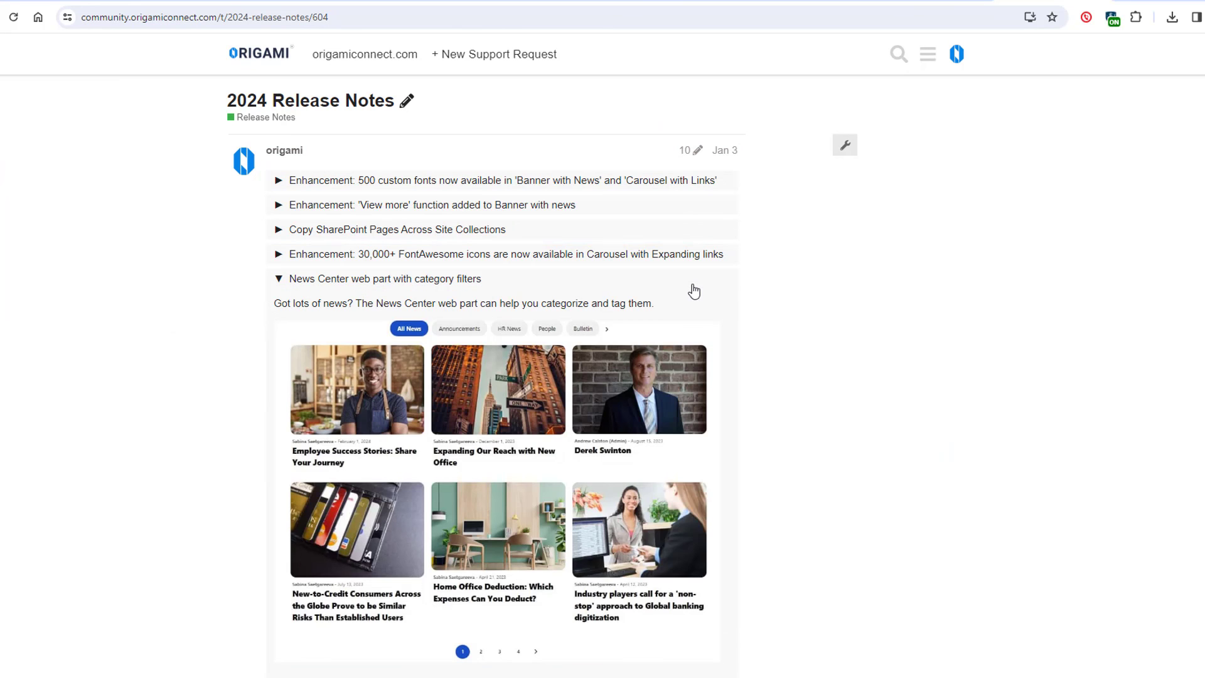